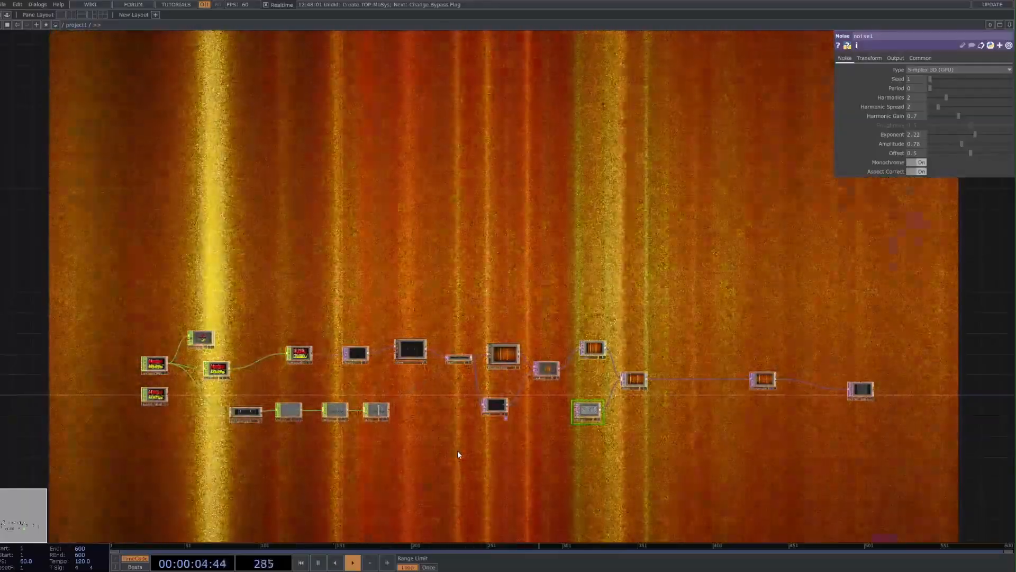
scroll(522, 364, "up", 2)
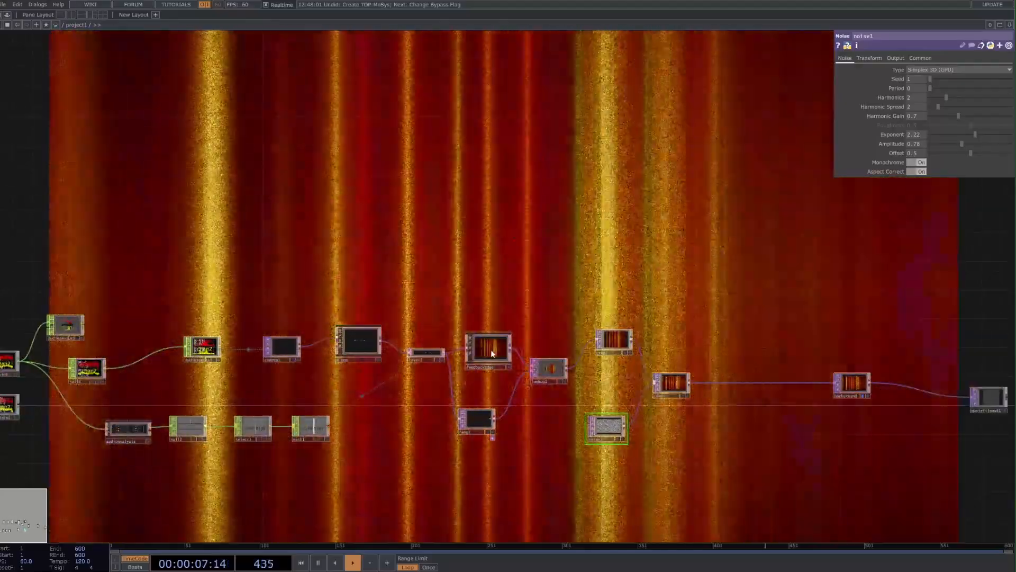
left_click_drag(495, 347, 489, 376)
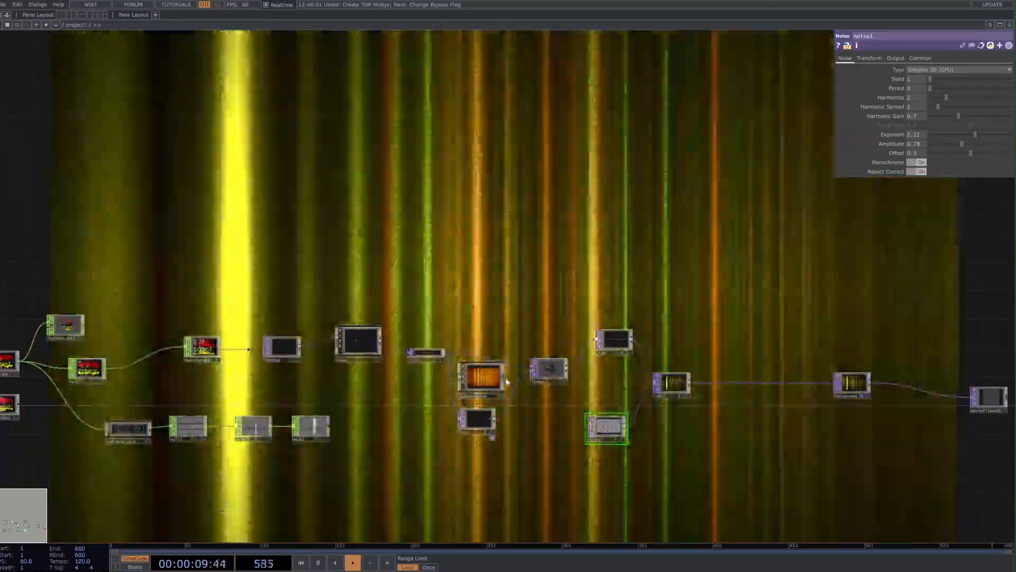
left_click(499, 378)
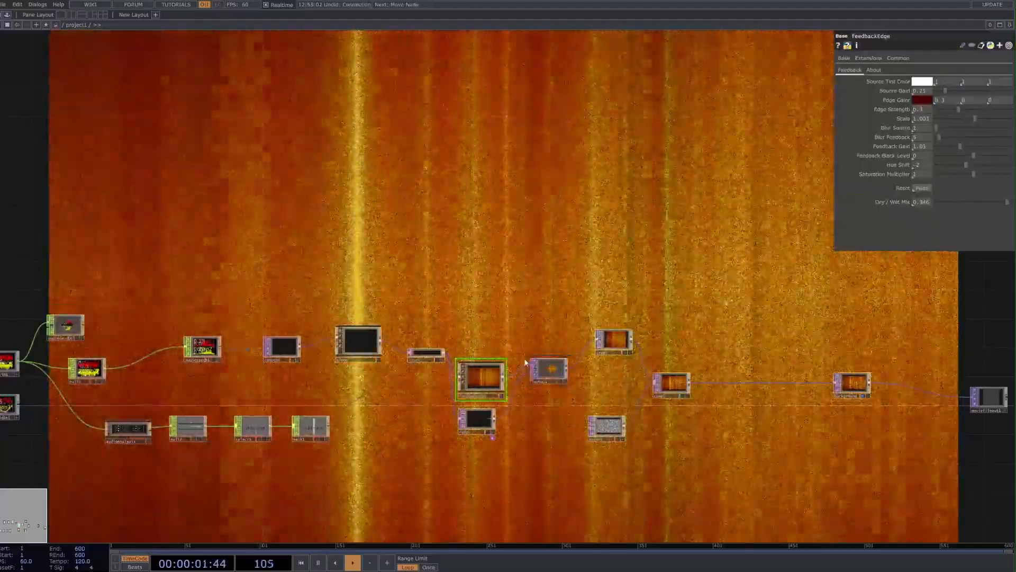
left_click_drag(499, 378, 485, 348)
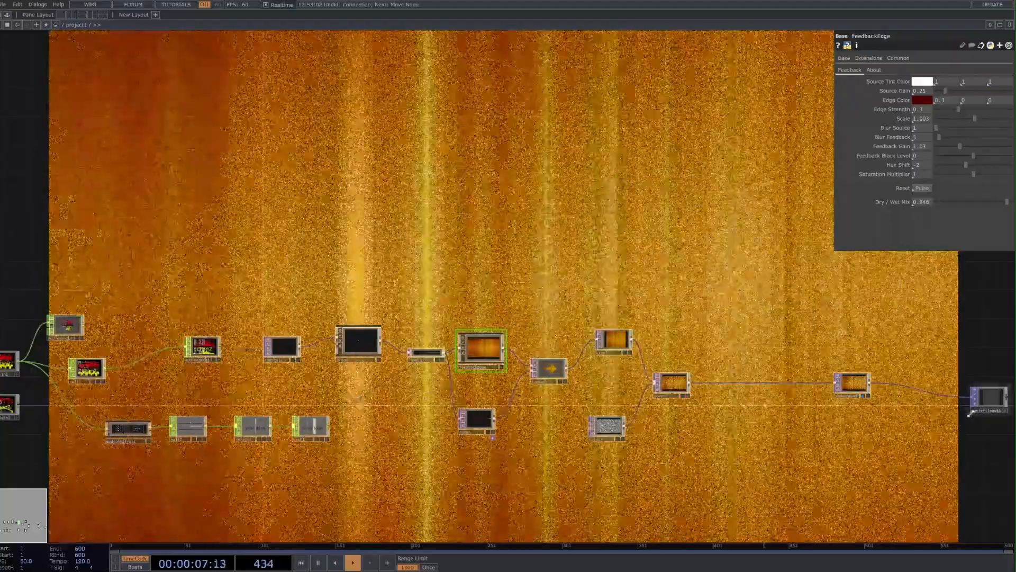
Examine the finished example network from its audio input nodes through the feedback chain to the output node.
left_click_drag(600, 471, 490, 477)
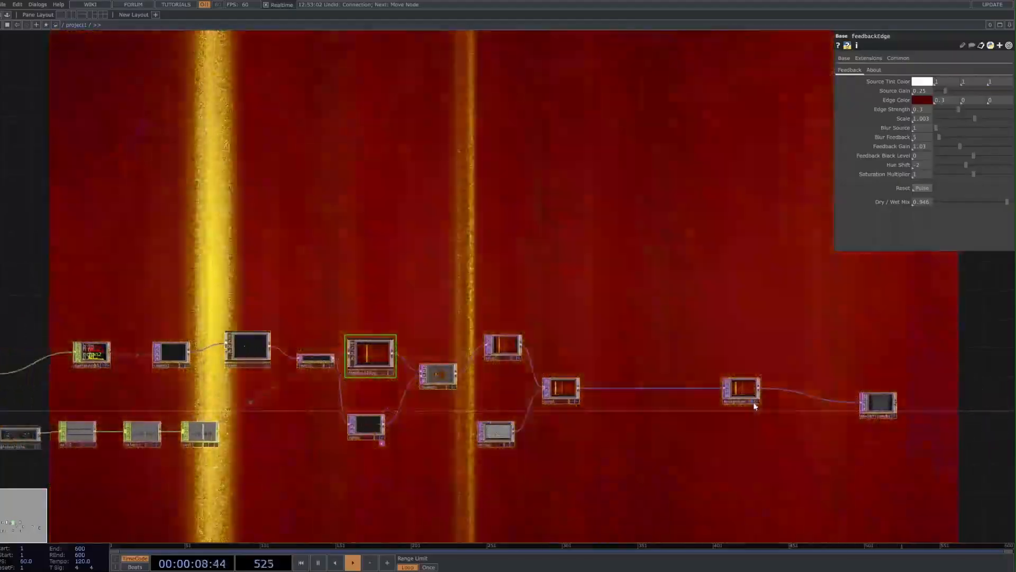
left_click(752, 402)
left_click_drag(604, 332, 737, 341)
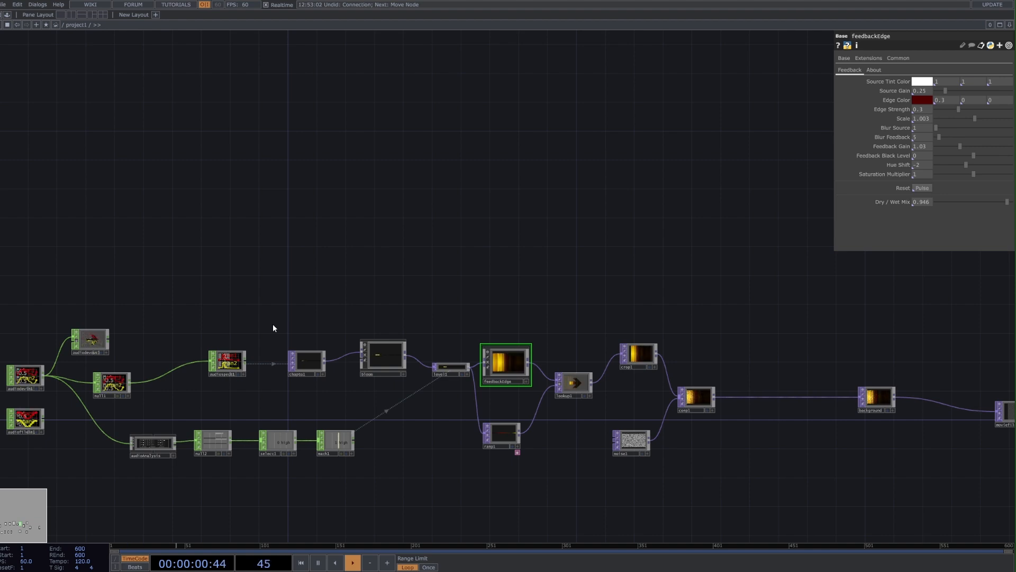
scroll(273, 329, "down", 2)
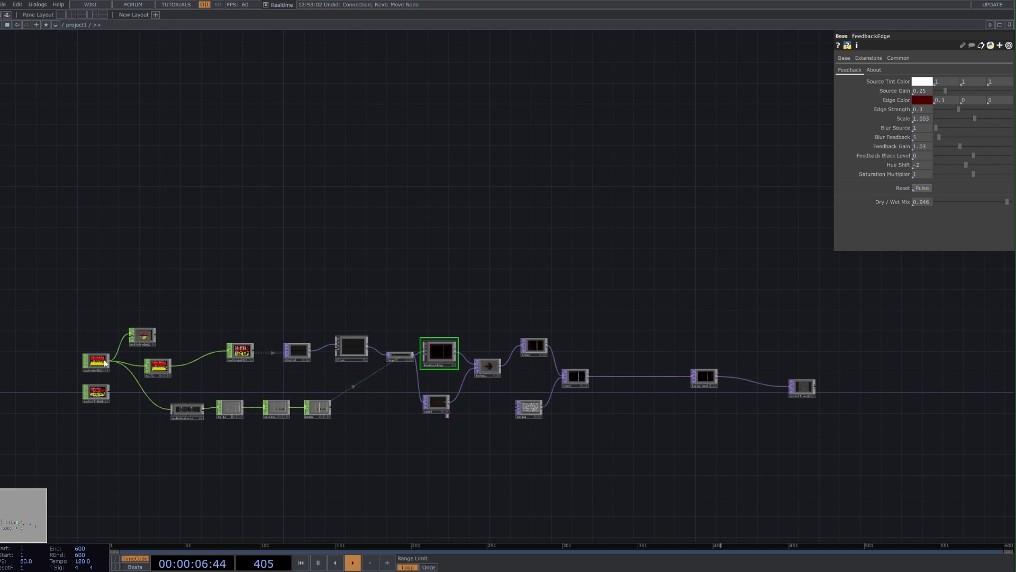
left_click_drag(32, 247, 856, 468)
Create an Audio File In CHOP in an empty area of the network, away from the existing nodes.
scroll(290, 318, "up", 5)
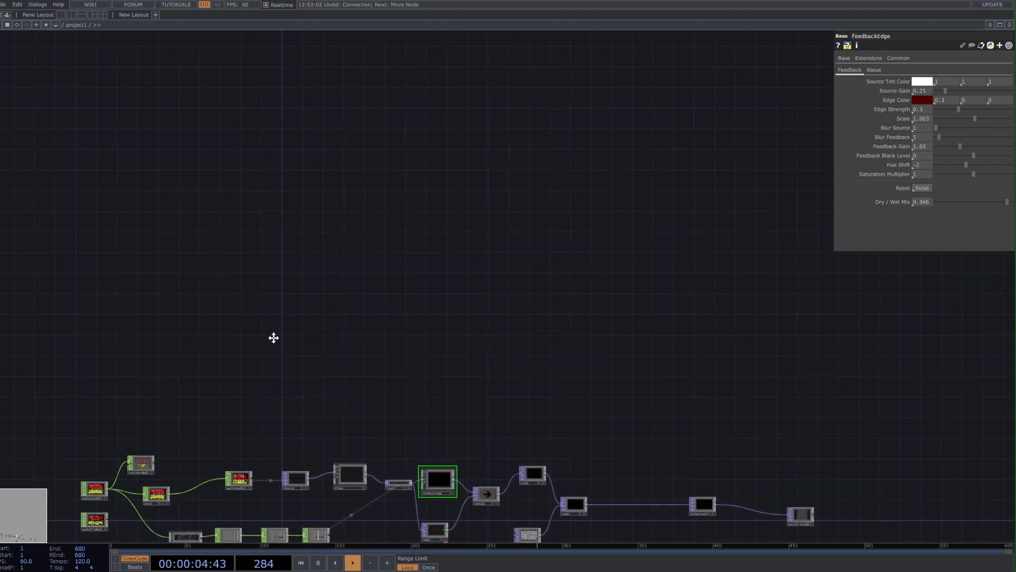
scroll(238, 340, "up", 2)
scroll(121, 402, "up", 1)
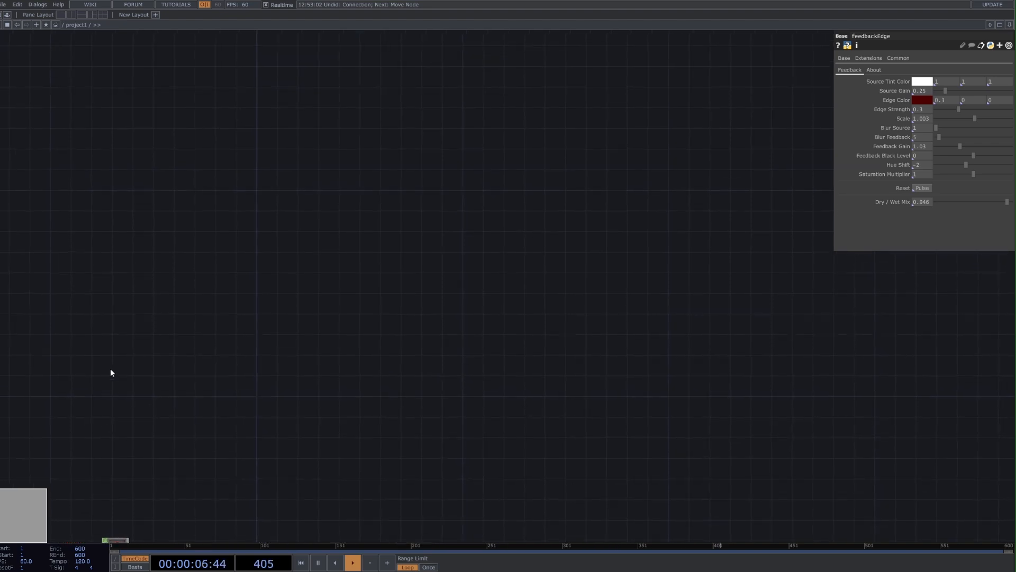
scroll(111, 370, "down", 4)
scroll(170, 374, "up", 4)
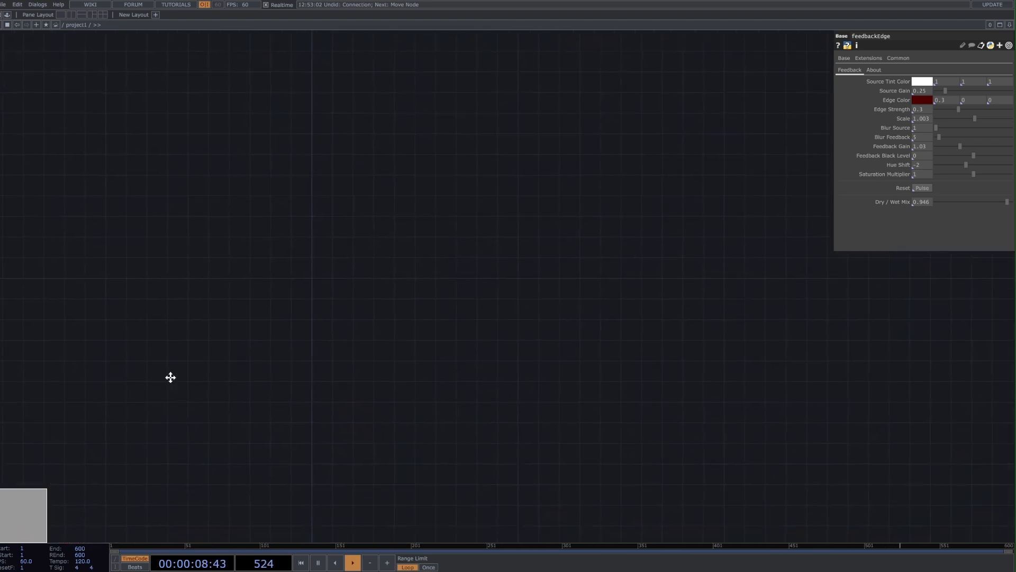
right_click(104, 389)
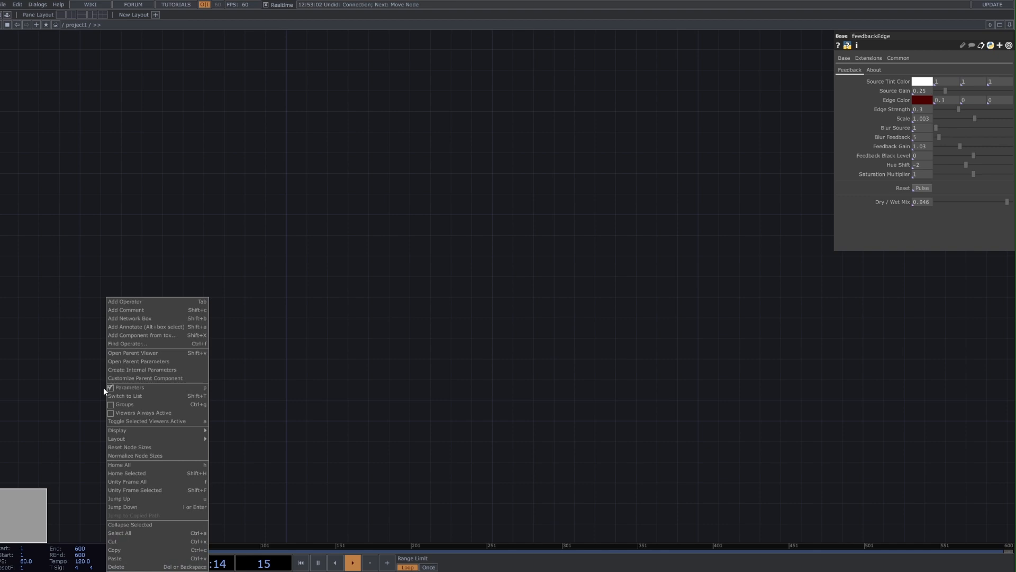
left_click(135, 302)
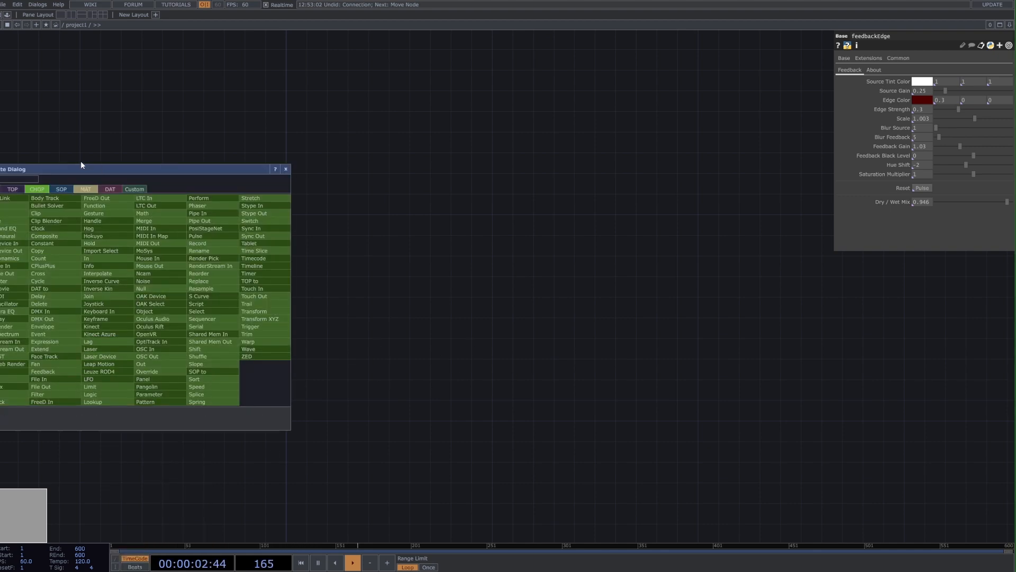
key("Escape")
key("Tab")
left_click_drag(91, 209, 175, 208)
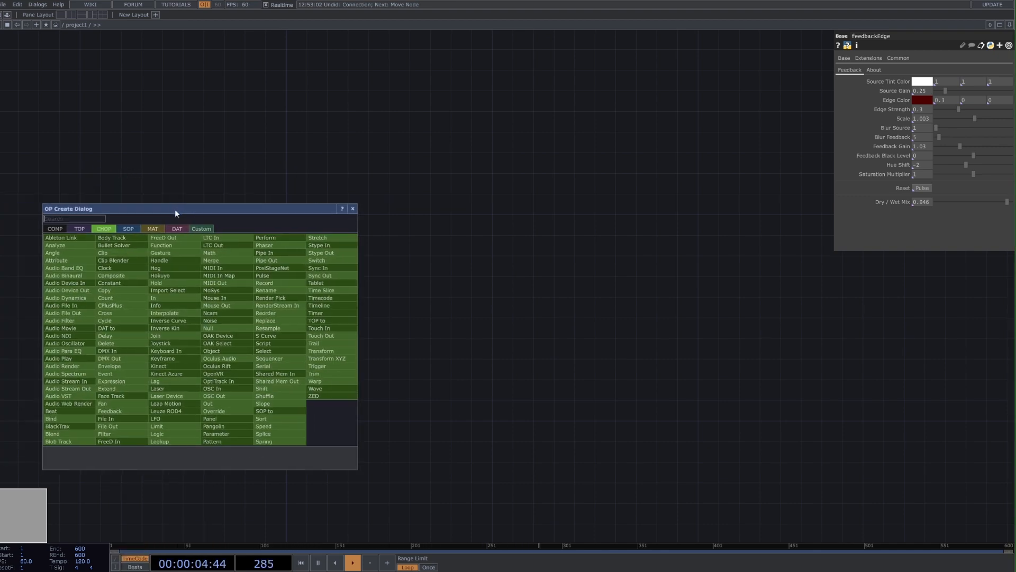
type("audio")
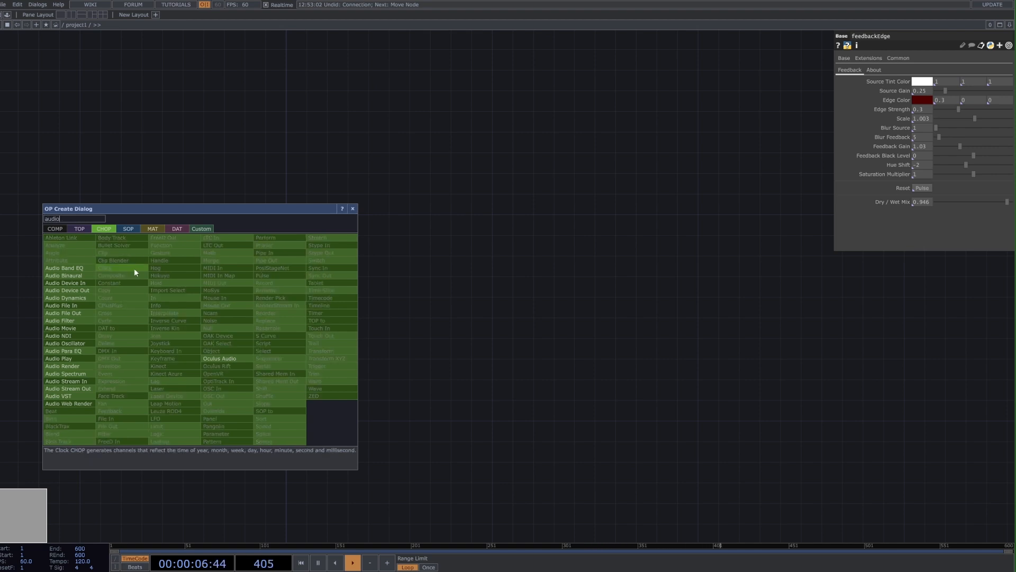
left_click(73, 307)
left_click(122, 344)
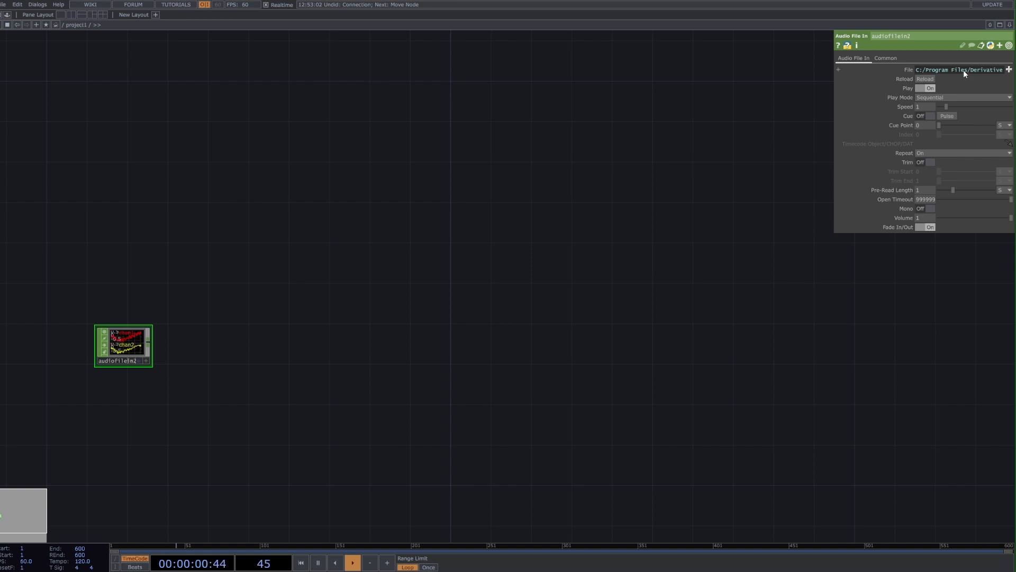
left_click(1008, 69)
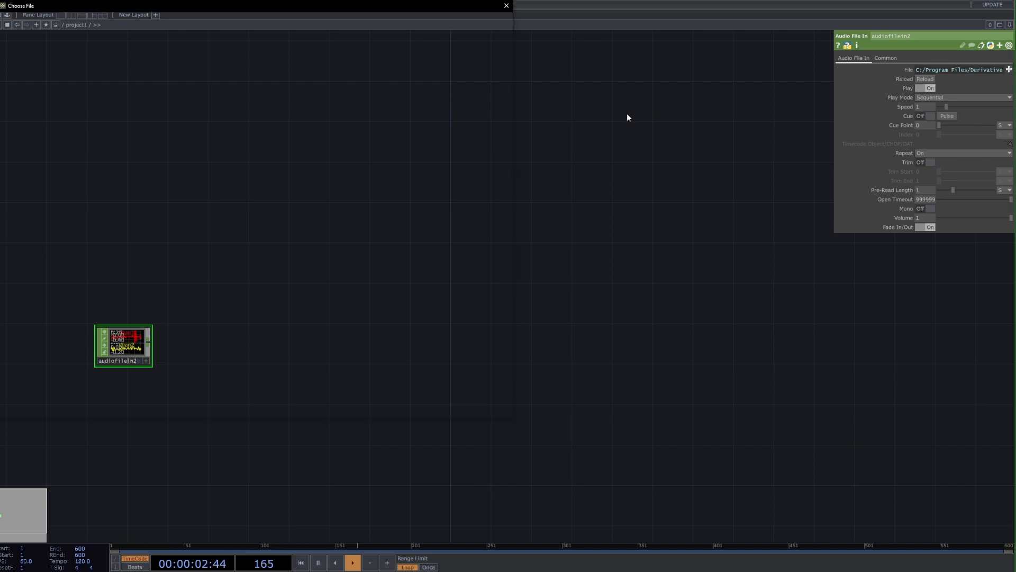
left_click(502, 6)
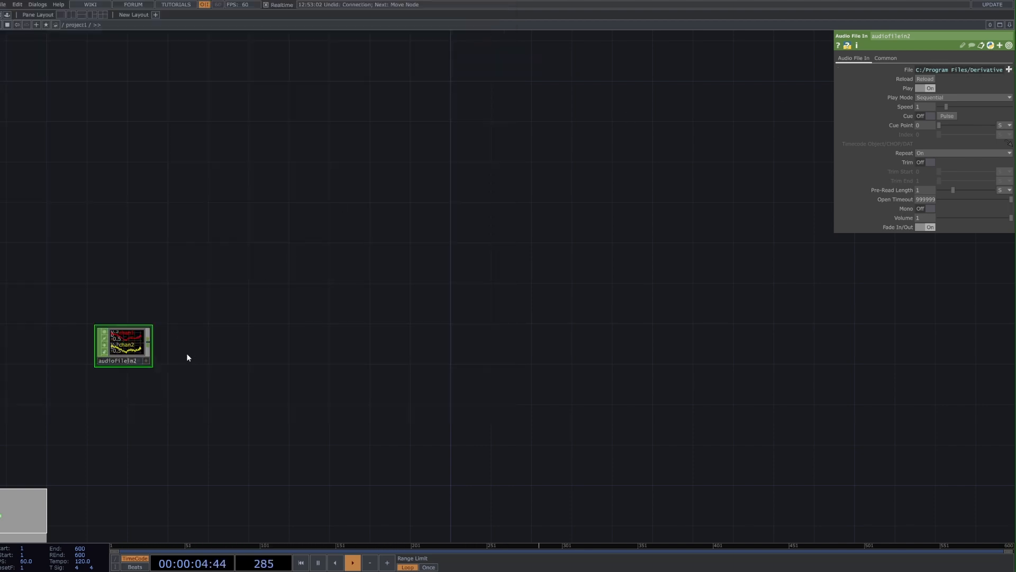
left_click(148, 345)
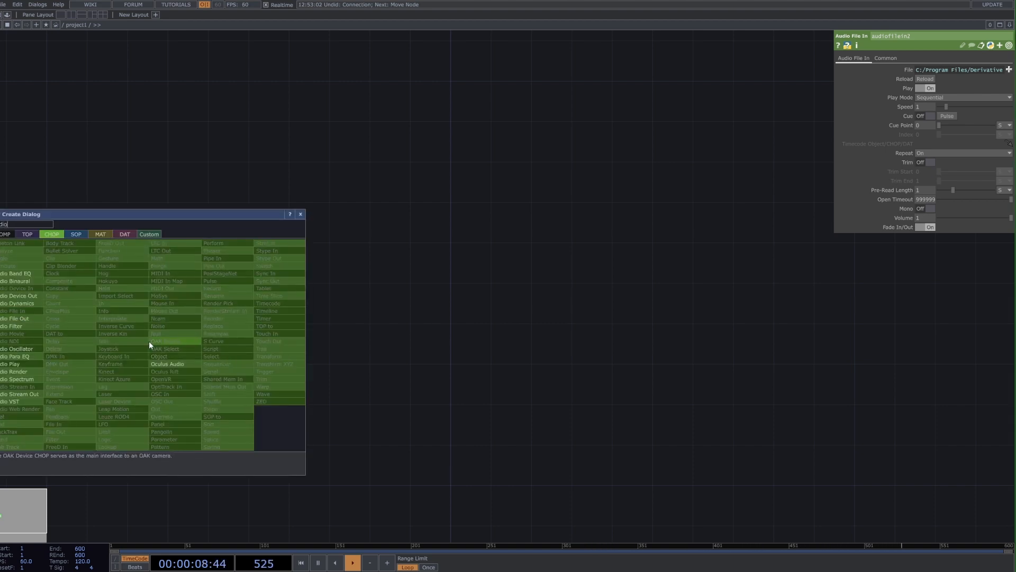
left_click(352, 314)
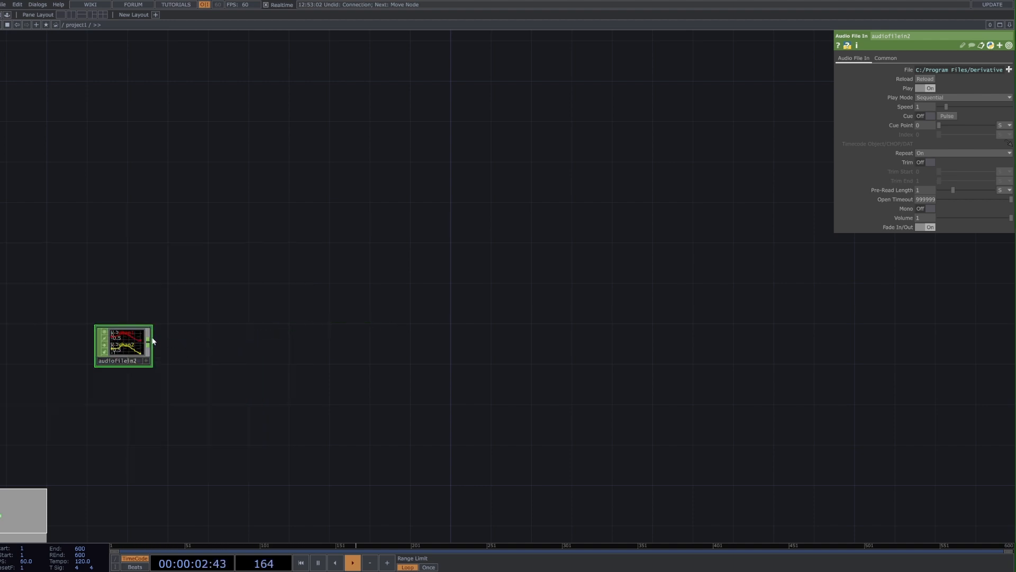
Add an Audio Device Out CHOP fed by the Audio File In node and set its device to Speakers (Realtek High Definition Audio).
left_click(149, 345)
left_click_drag(146, 213, 418, 190)
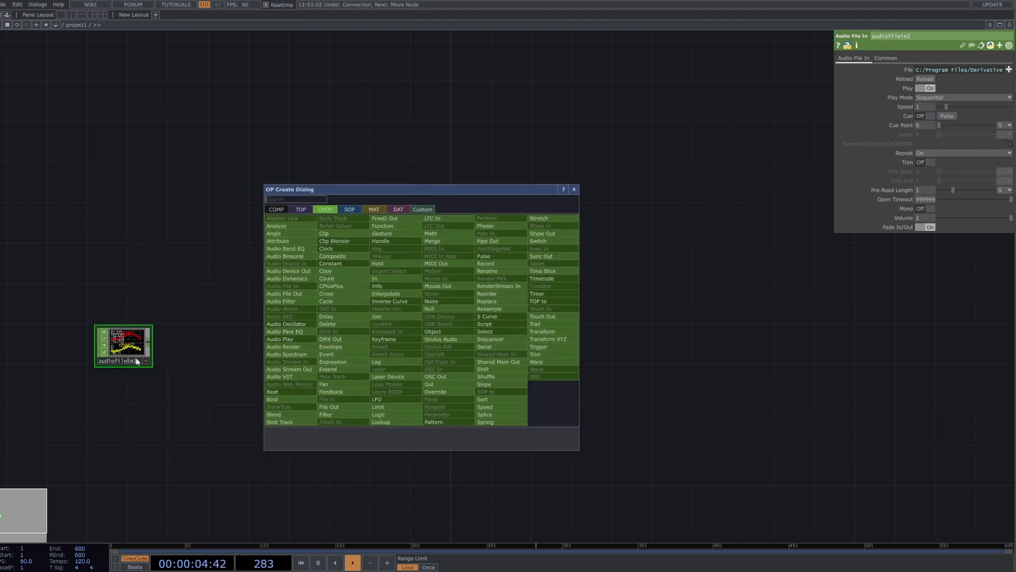
left_click(299, 271)
left_click(212, 268)
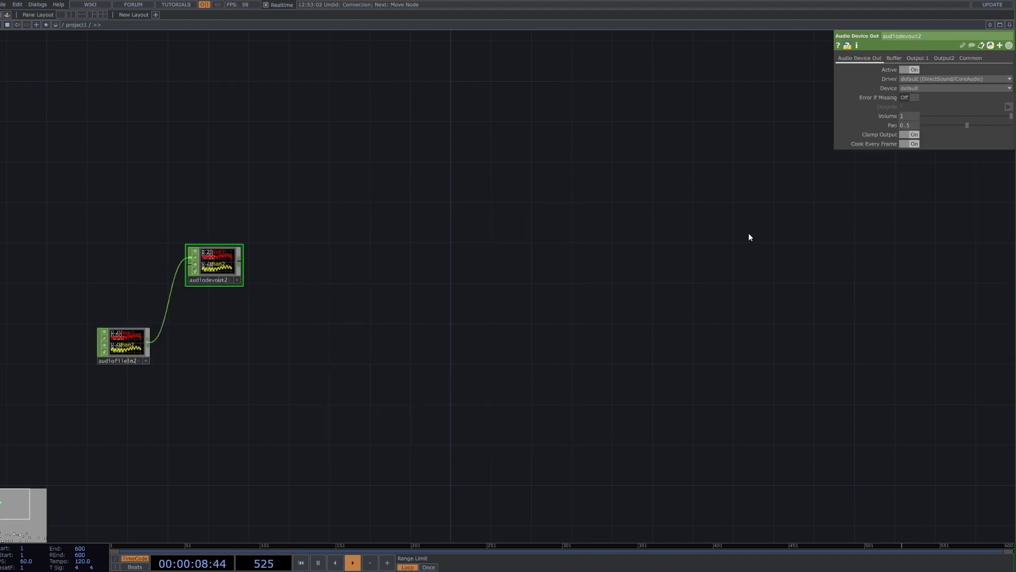
left_click(927, 88)
left_click(909, 114)
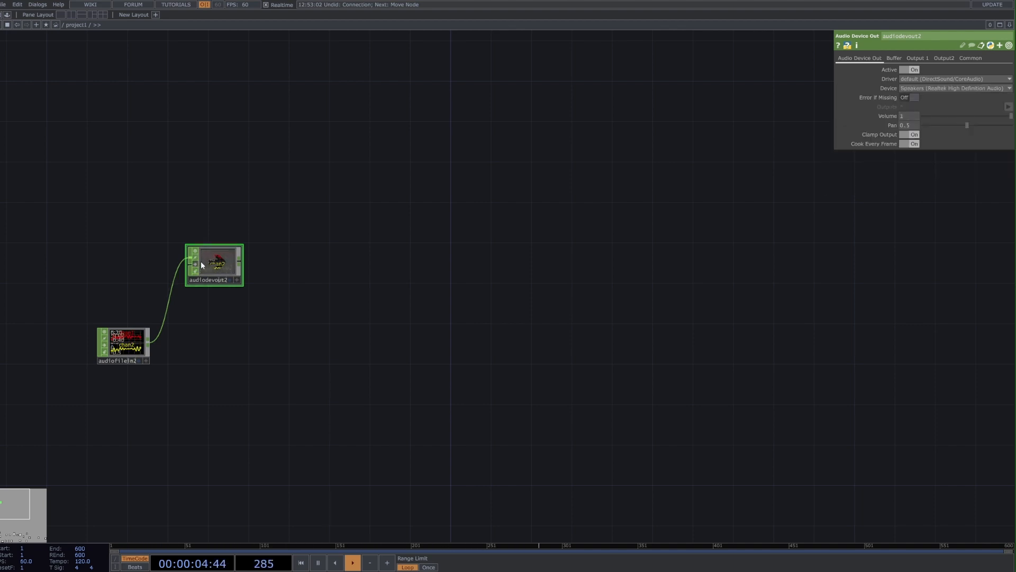
Create a Null CHOP beside the audio nodes and connect the Audio File In output to it.
scroll(199, 262, "up", 1)
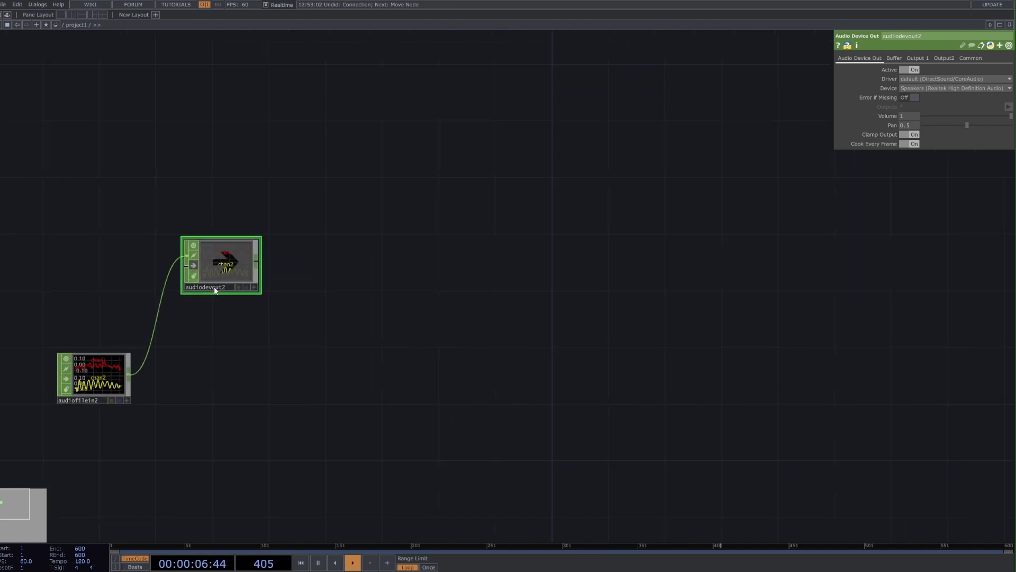
scroll(199, 262, "up", 3)
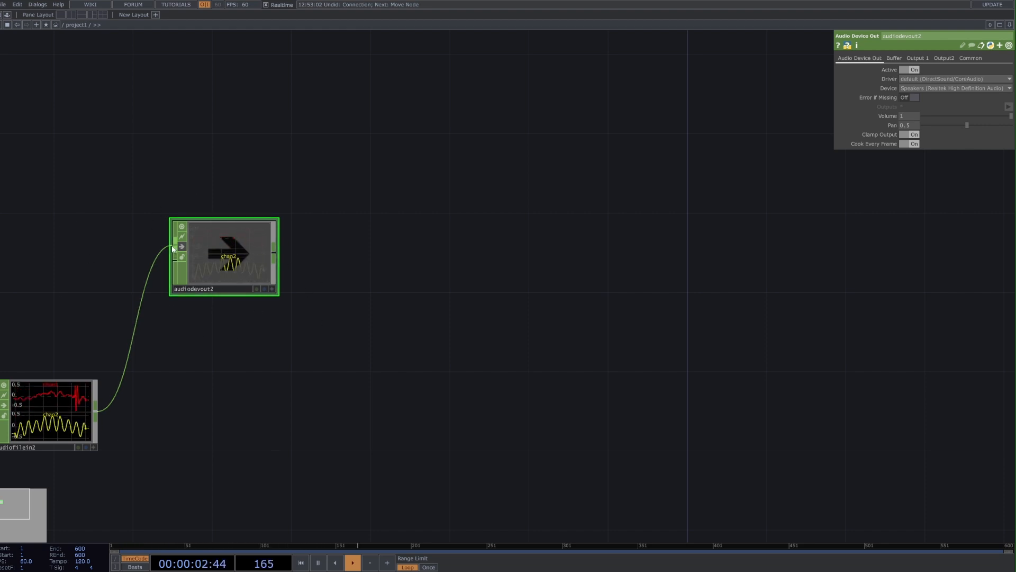
scroll(285, 402, "down", 5)
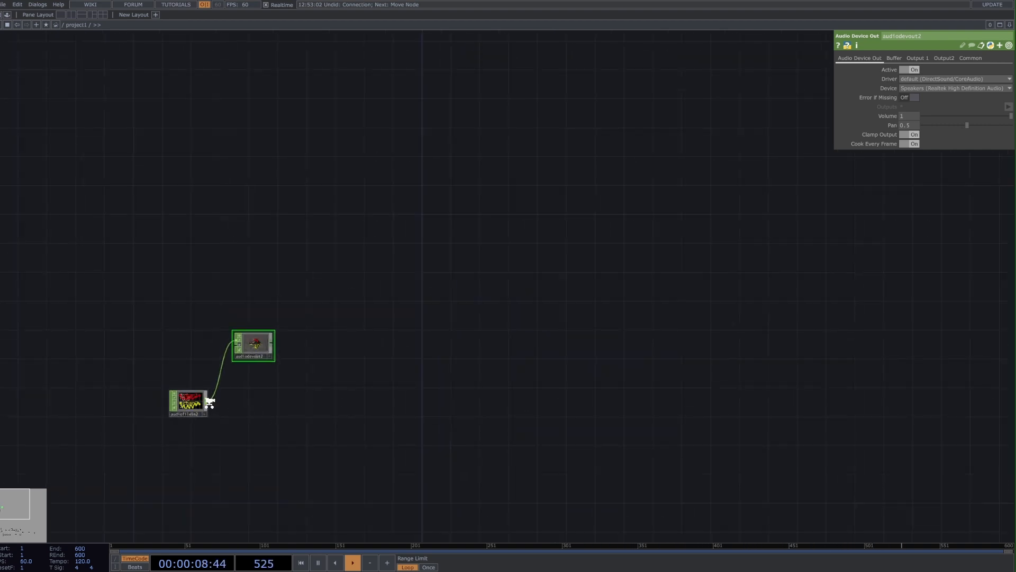
scroll(204, 404, "up", 3)
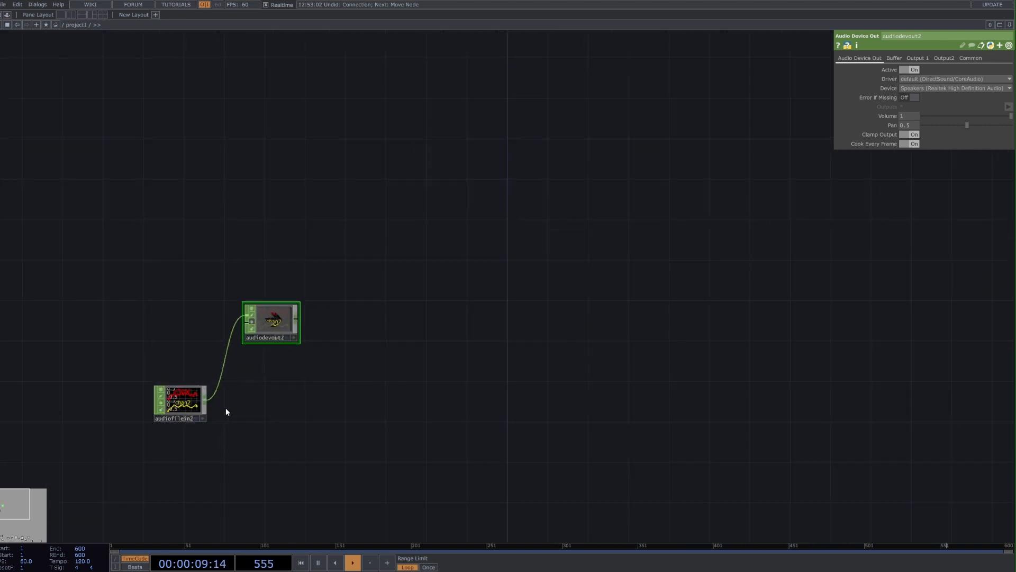
right_click(274, 402)
left_click(306, 301)
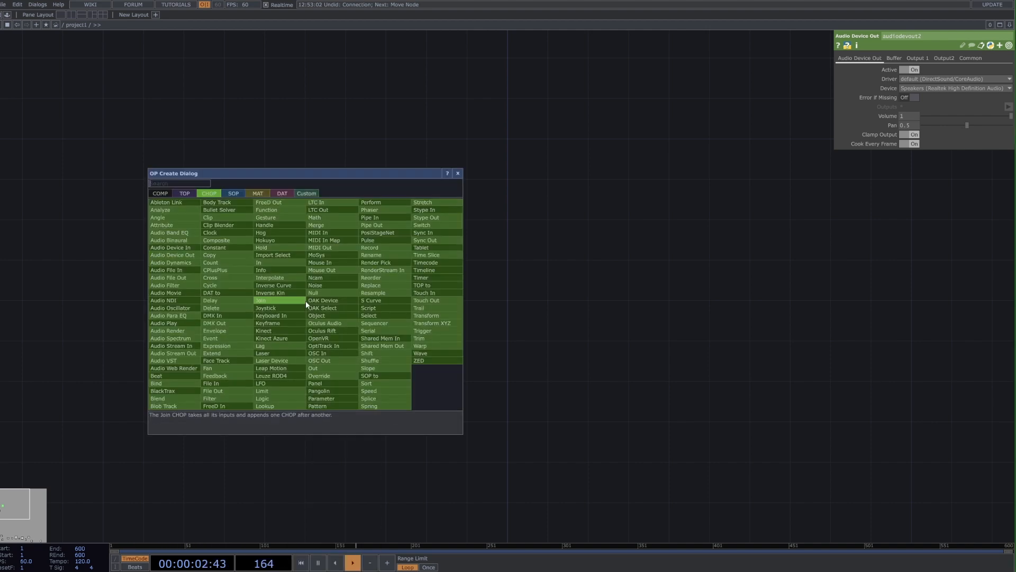
type("nu")
left_click(312, 292)
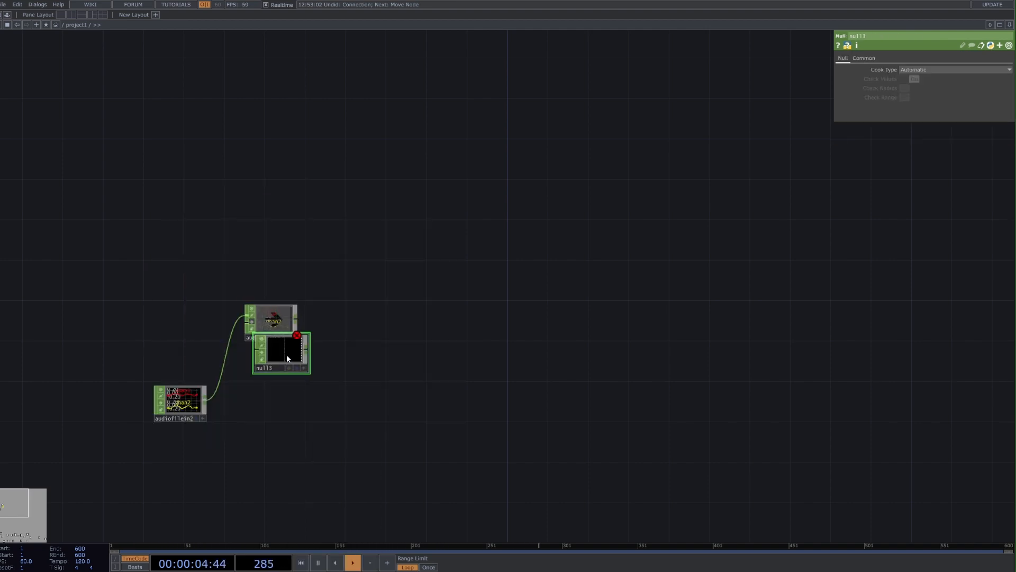
left_click(291, 389)
left_click_drag(225, 392, 513, 402)
left_click_drag(601, 398, 480, 378)
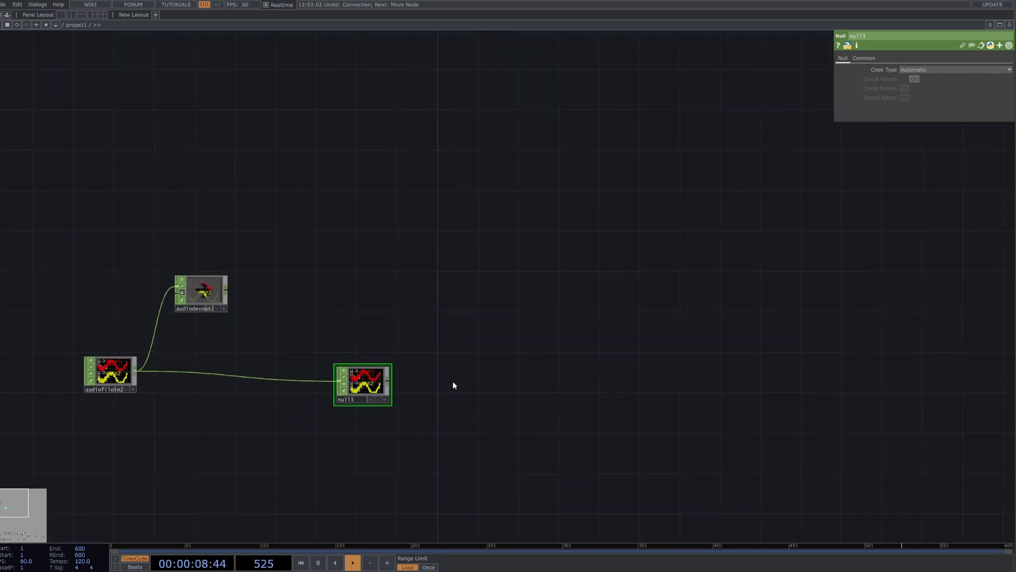
Align the Null node with the Audio File In node, rename it audio_source, and move it closer to the input.
left_click_drag(367, 386, 377, 376)
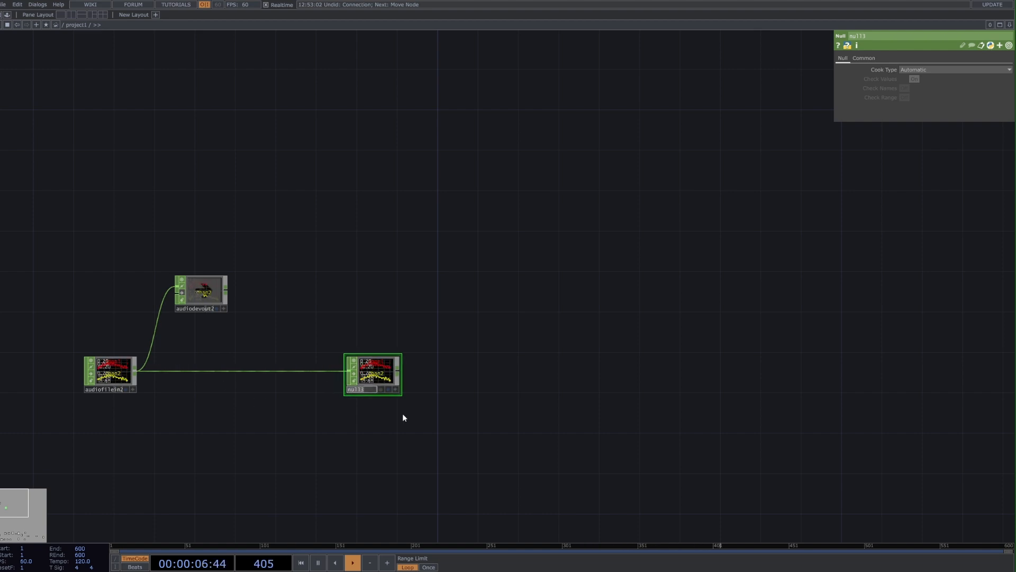
type("io_source")
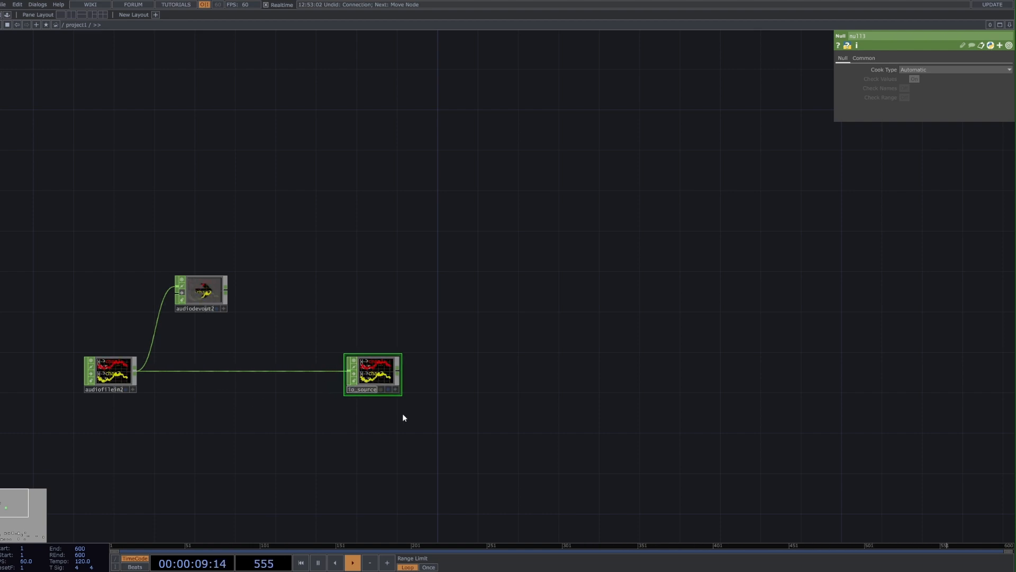
key("Return")
left_click_drag(381, 367, 310, 367)
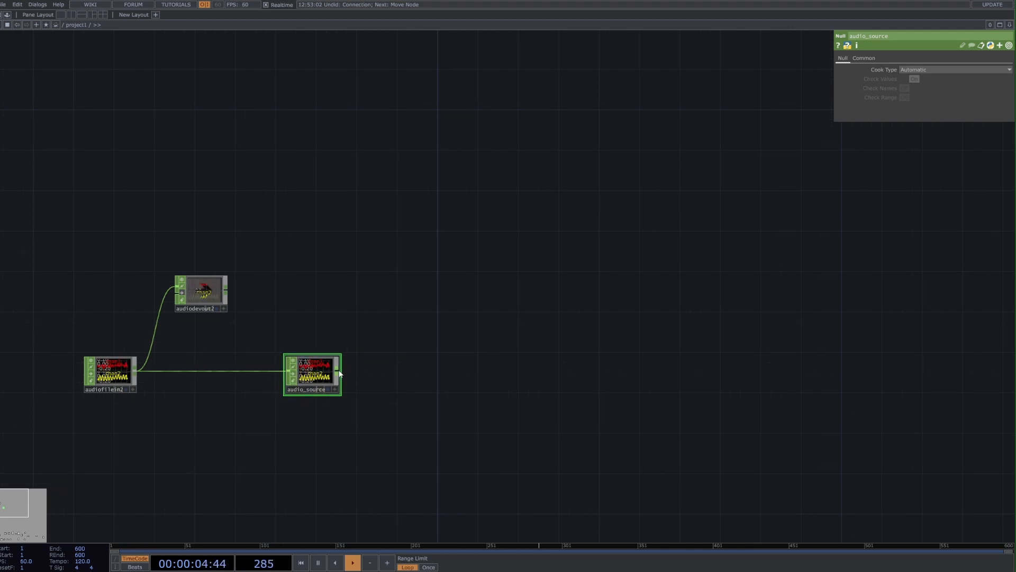
Add an Audio Spectrum CHOP fed by the audio_source output and place it in line after that node.
right_click(339, 372)
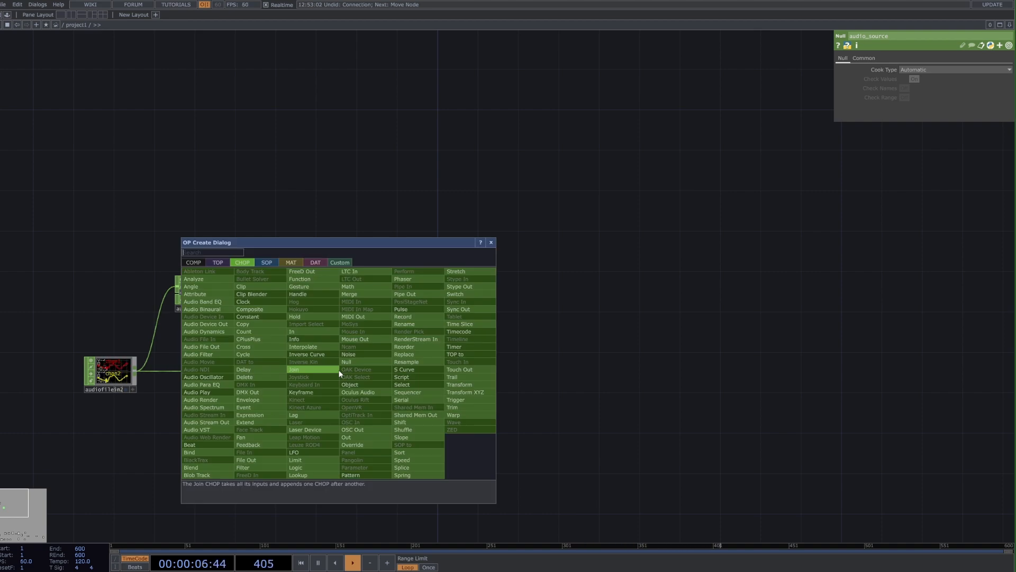
type("audio")
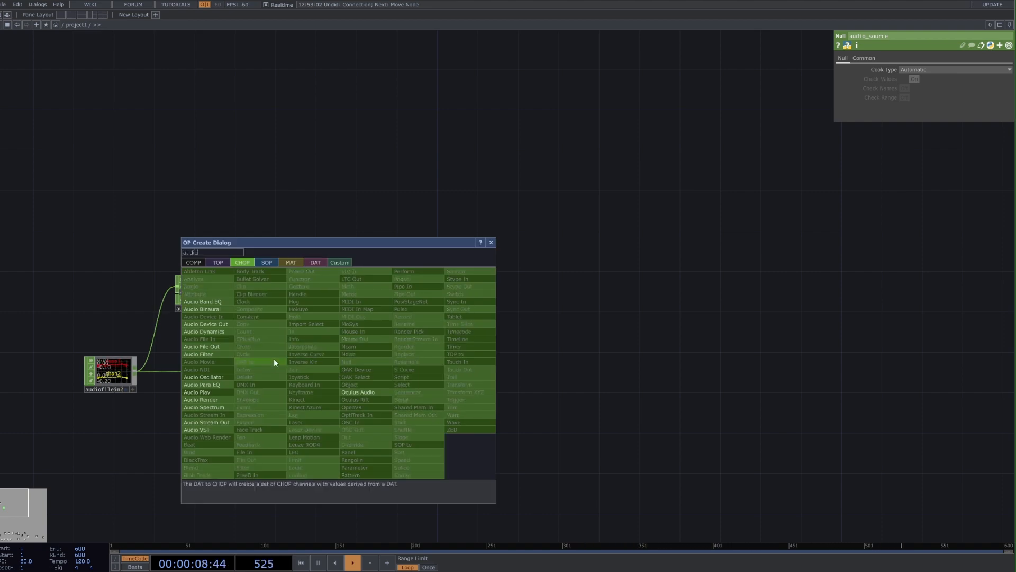
left_click(203, 407)
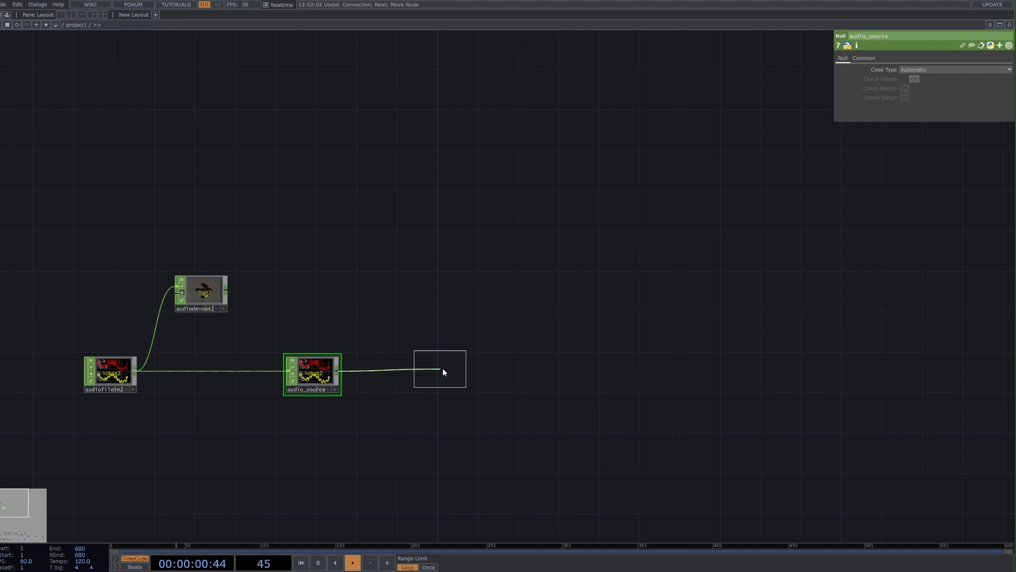
left_click(443, 371)
left_click_drag(453, 370, 463, 370)
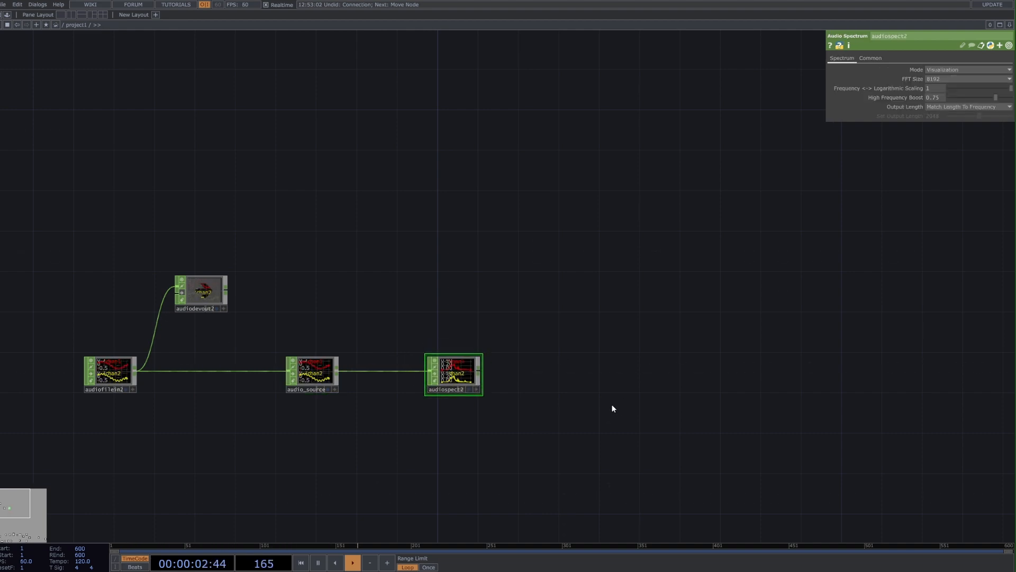
Examine the Audio Spectrum curves up close and convert the spectrum into an image with a CHOP to TOP placed after that node.
scroll(458, 377, "up", 4)
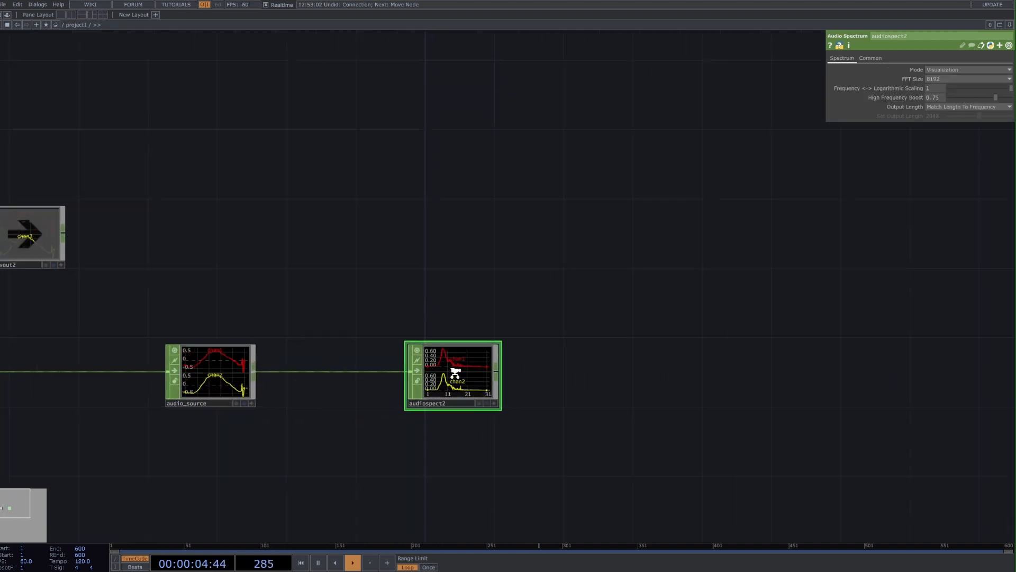
scroll(458, 377, "up", 4)
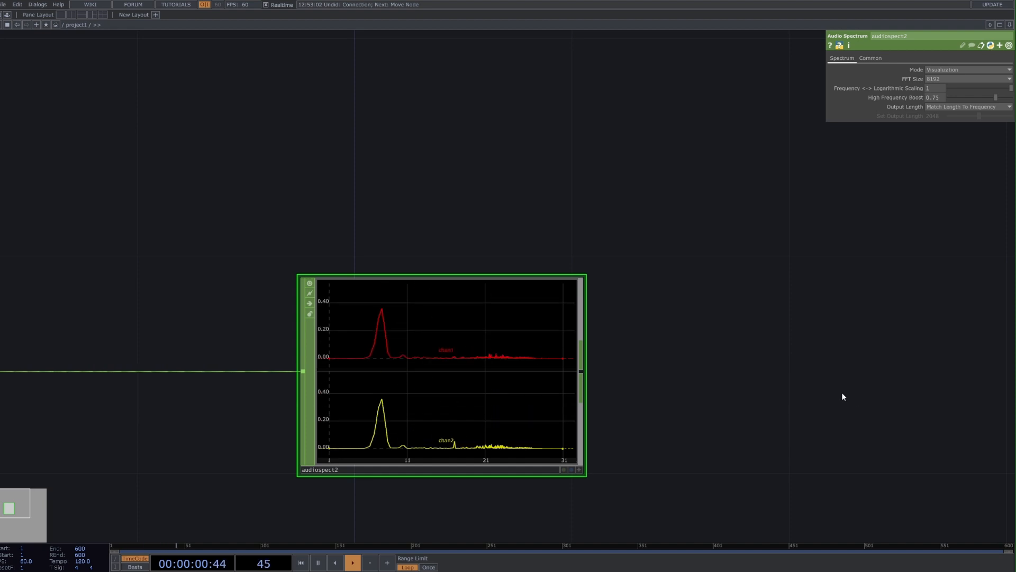
left_click_drag(832, 392, 534, 411)
scroll(730, 402, "down", 3)
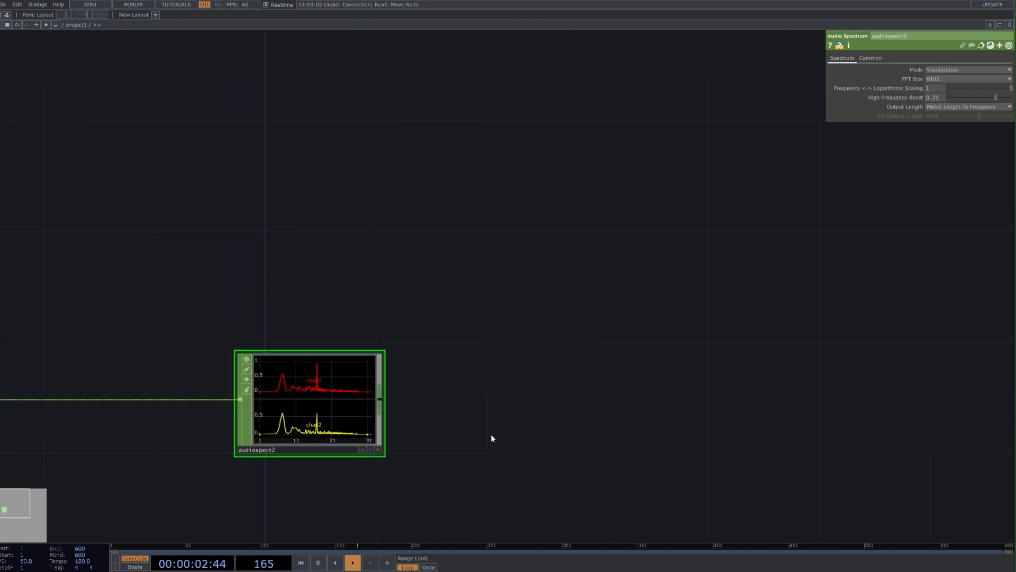
scroll(458, 436, "down", 2)
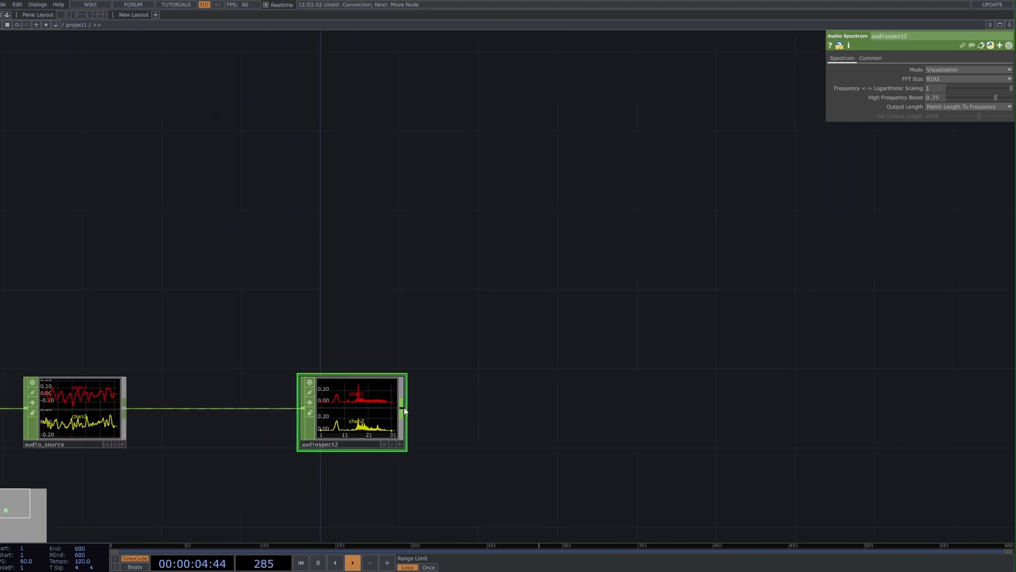
right_click(404, 408)
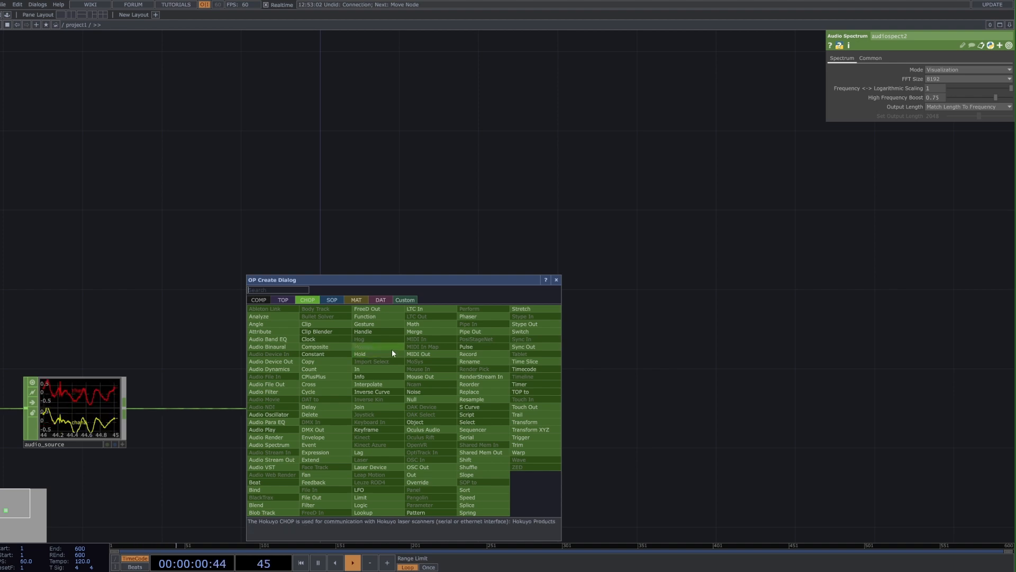
left_click(284, 300)
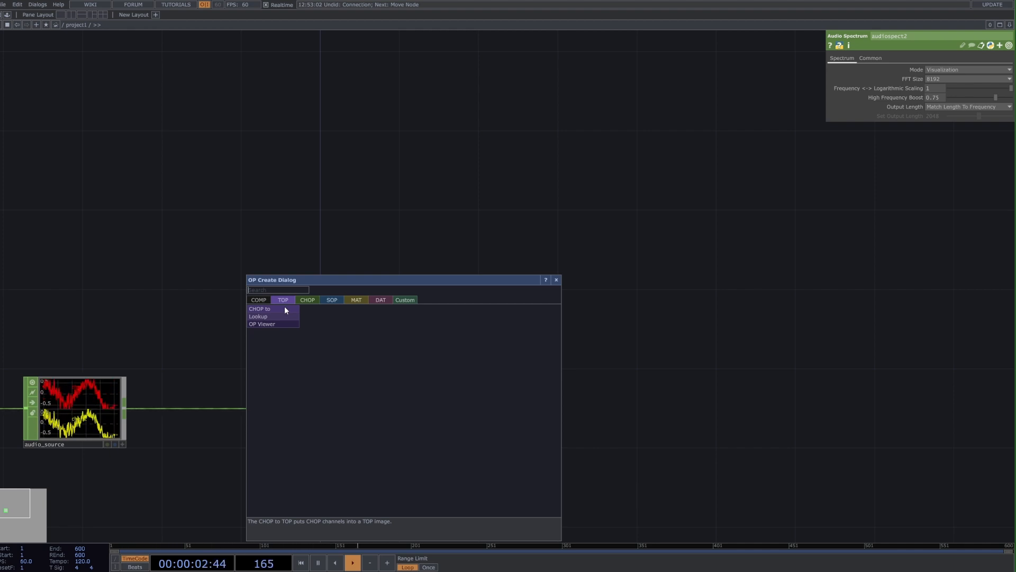
left_click(285, 309)
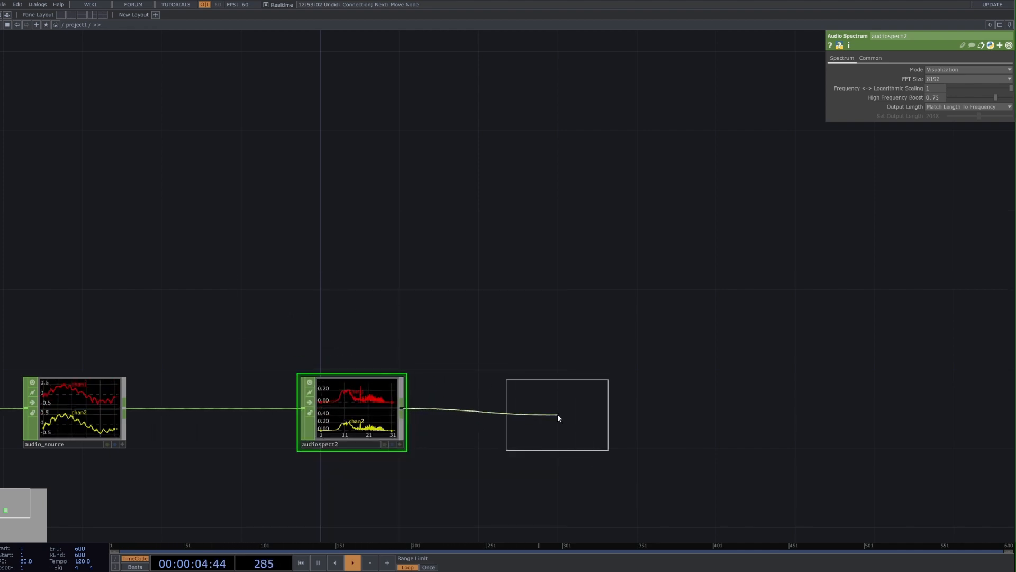
left_click(567, 411)
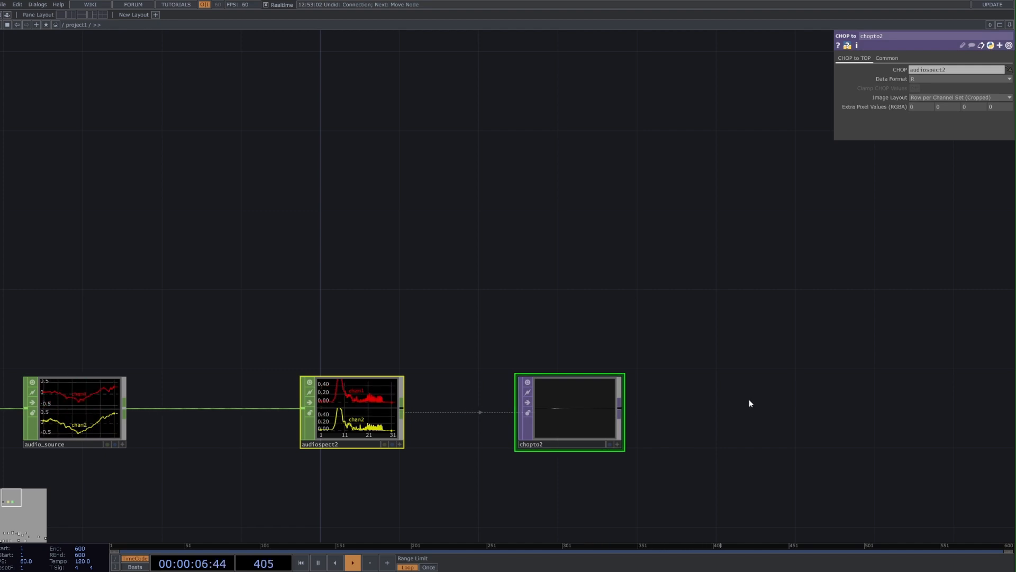
Compare the Audio Spectrum and CHOP to settings and preview the CHOP to image as the network backdrop.
left_click(336, 424)
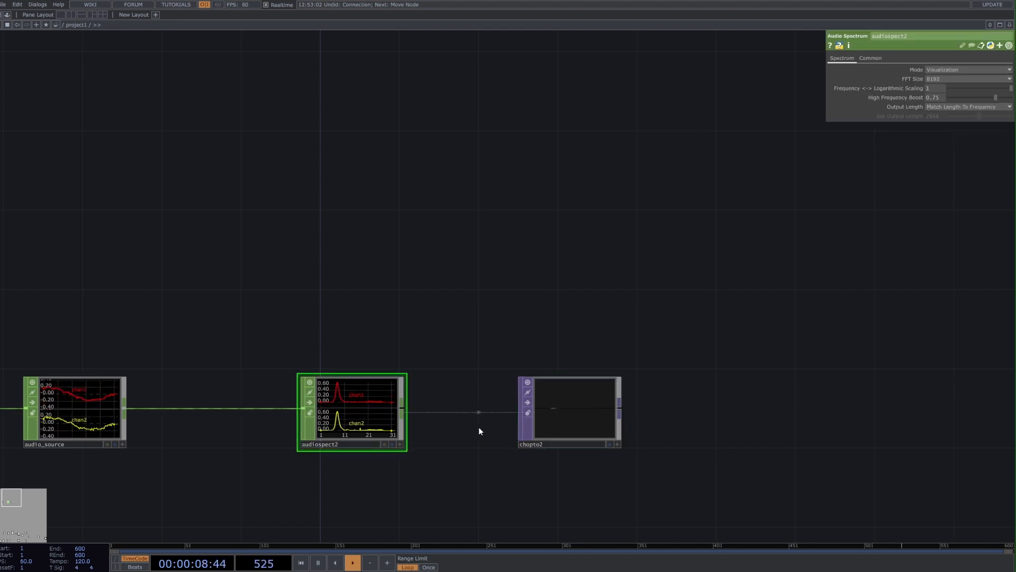
left_click(577, 430)
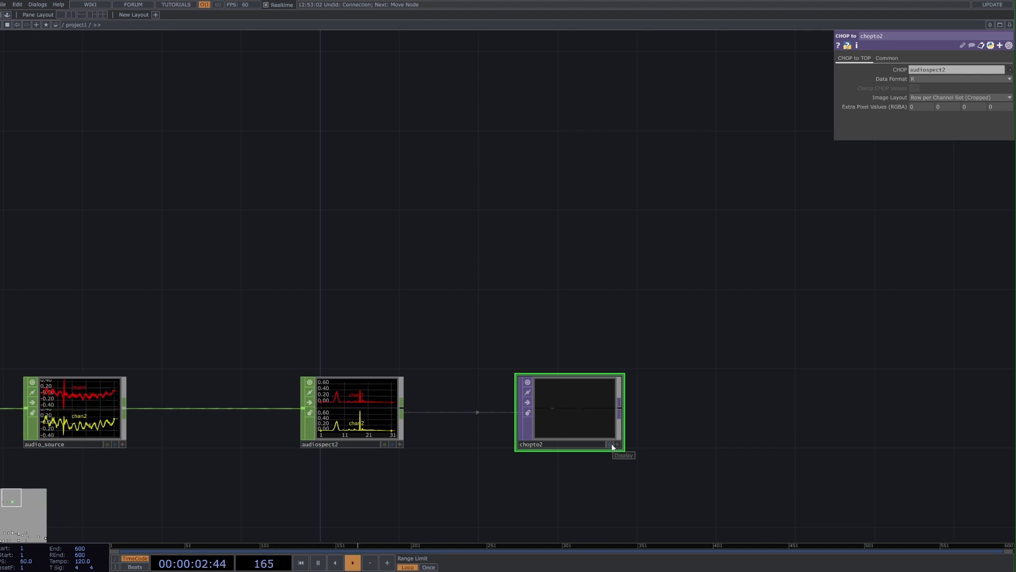
left_click(609, 444)
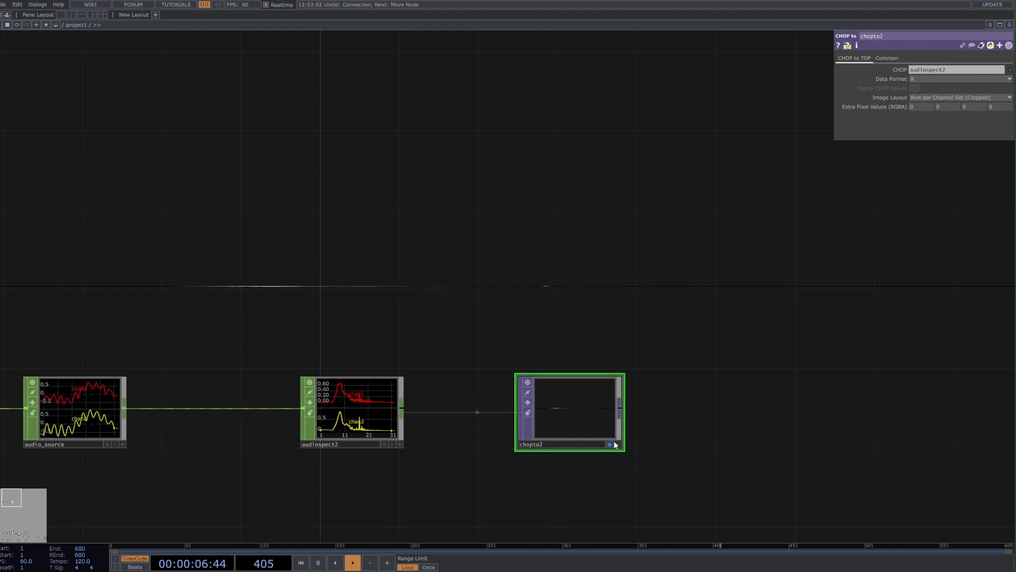
Add a Null TOP fed by the CHOP to node, place it far along the chain, and rename it background1.
left_click_drag(733, 375, 625, 373)
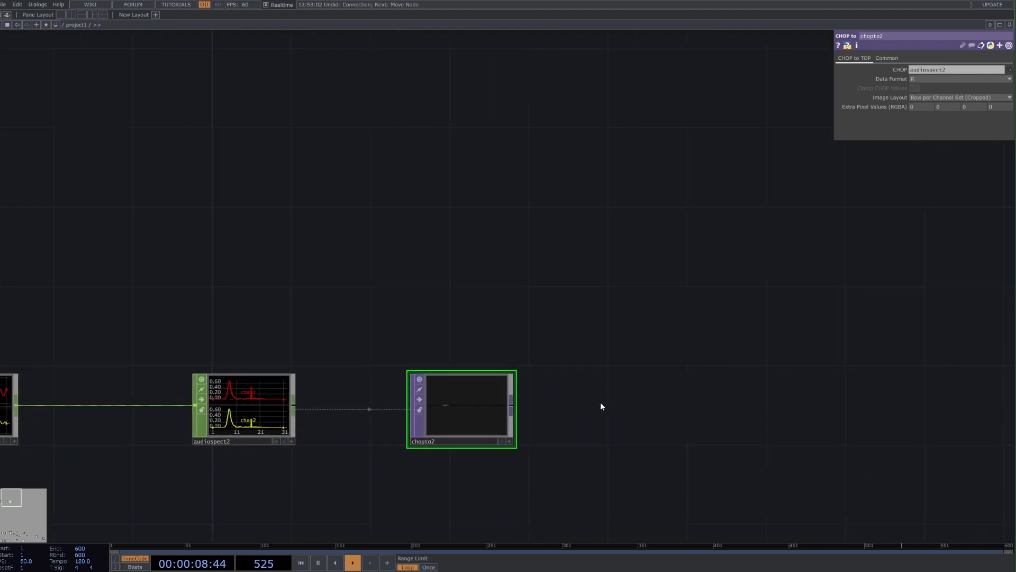
scroll(638, 434, "down", 2)
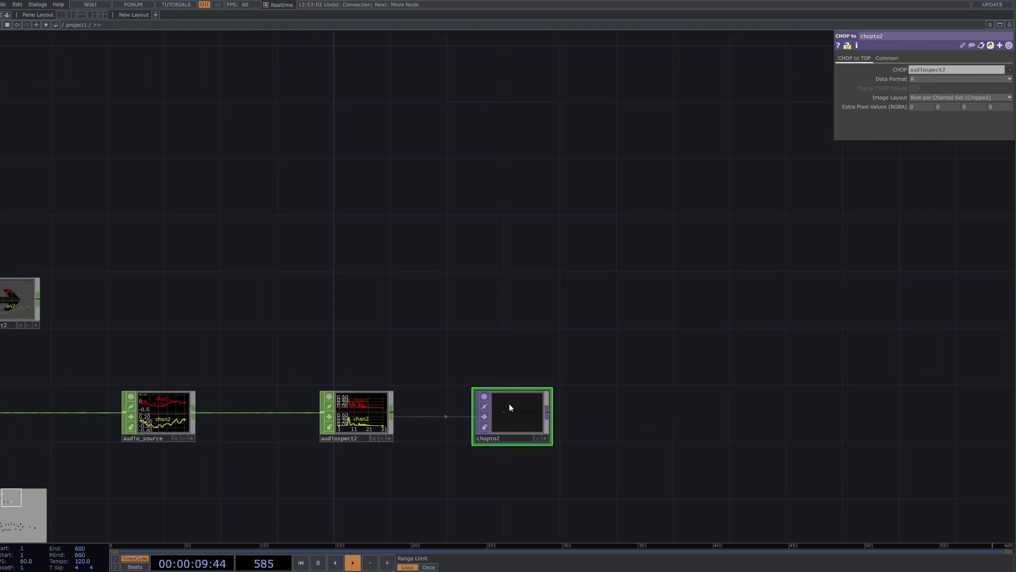
right_click(549, 411)
type("null")
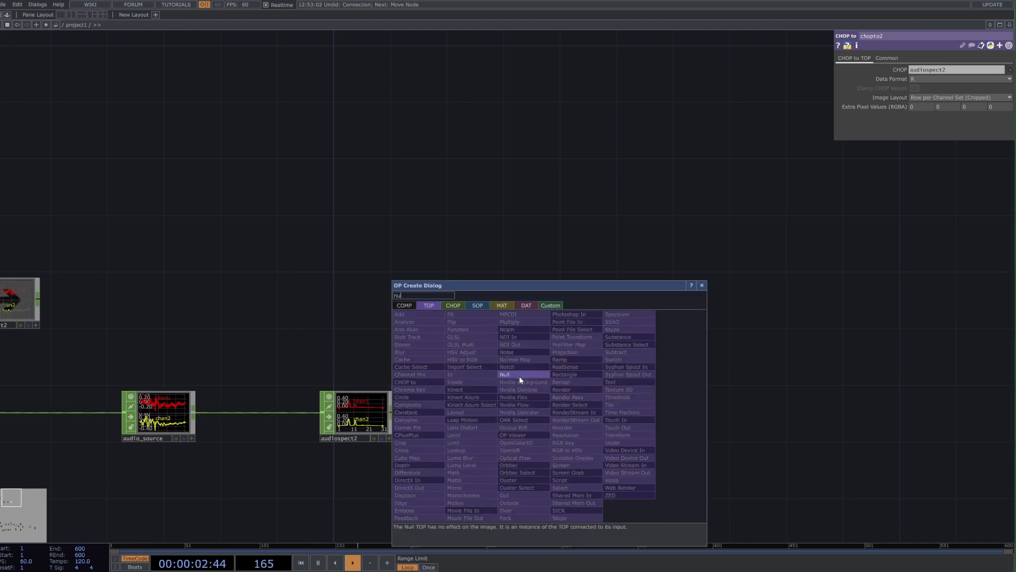
left_click(520, 376)
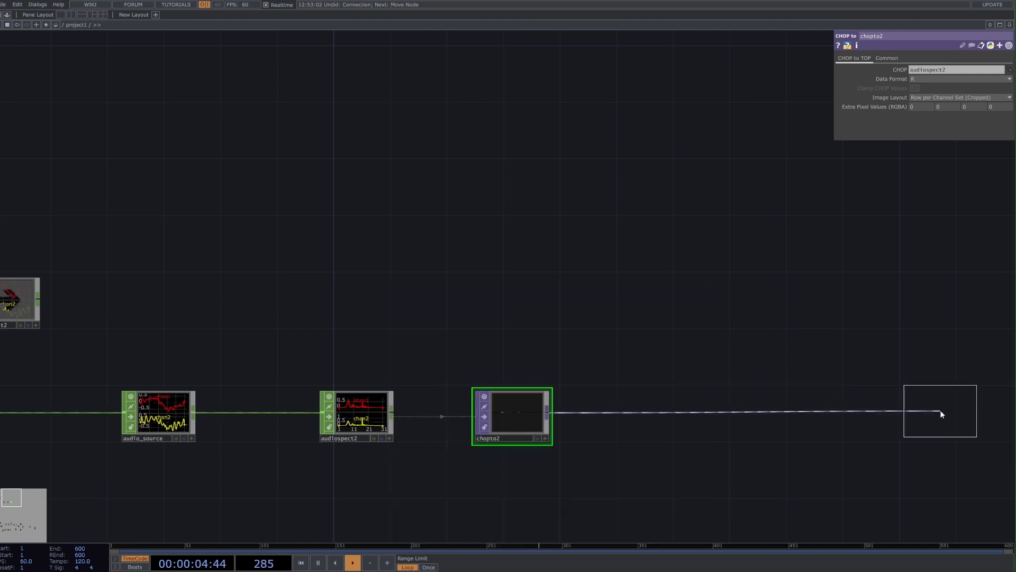
left_click(960, 414)
left_click_drag(958, 385, 555, 388)
scroll(568, 437, "up", 4)
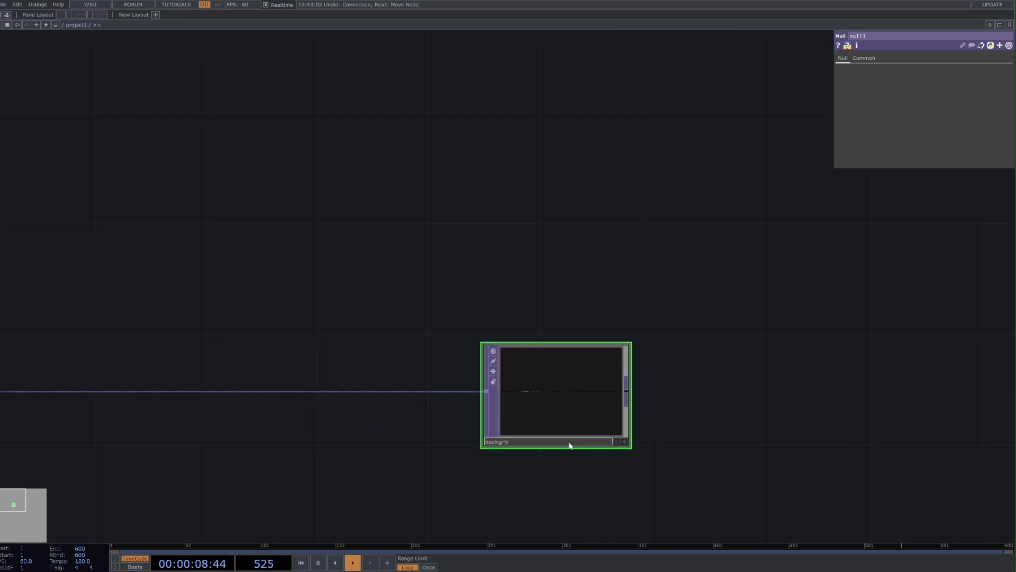
key("Return")
scroll(569, 445, "down", 5)
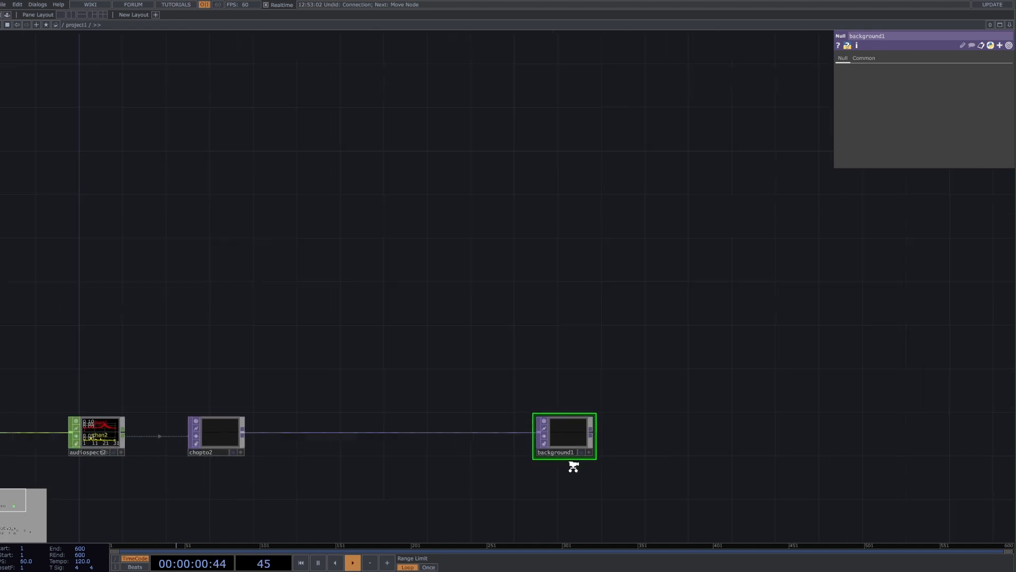
Glance at the existing finished network and display the background1 Null's output as the network backdrop.
left_click_drag(572, 465, 550, 374)
scroll(551, 373, "down", 5)
scroll(637, 215, "up", 6)
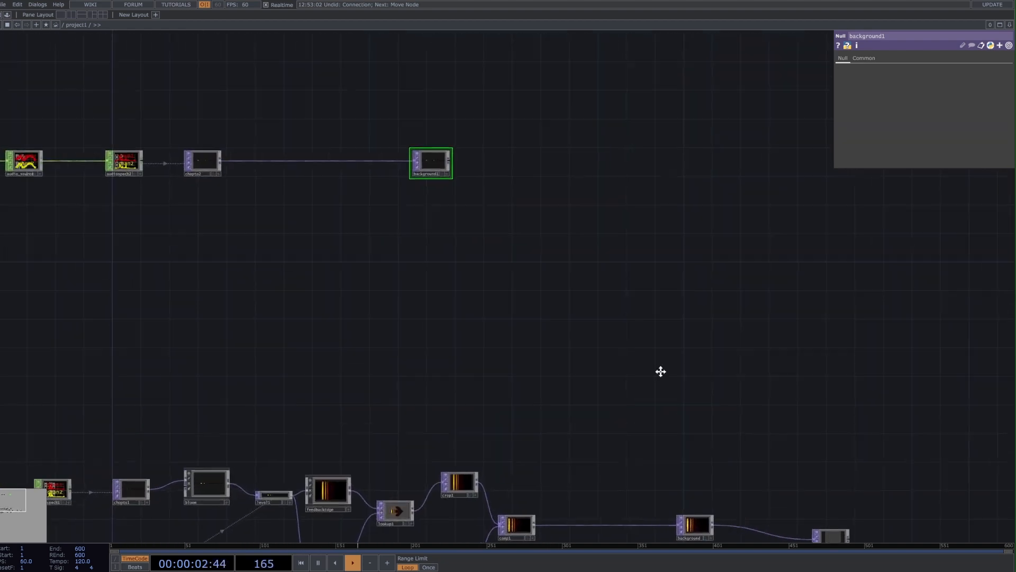
left_click_drag(661, 370, 724, 477)
scroll(724, 476, "up", 1)
left_click_drag(656, 388, 883, 387)
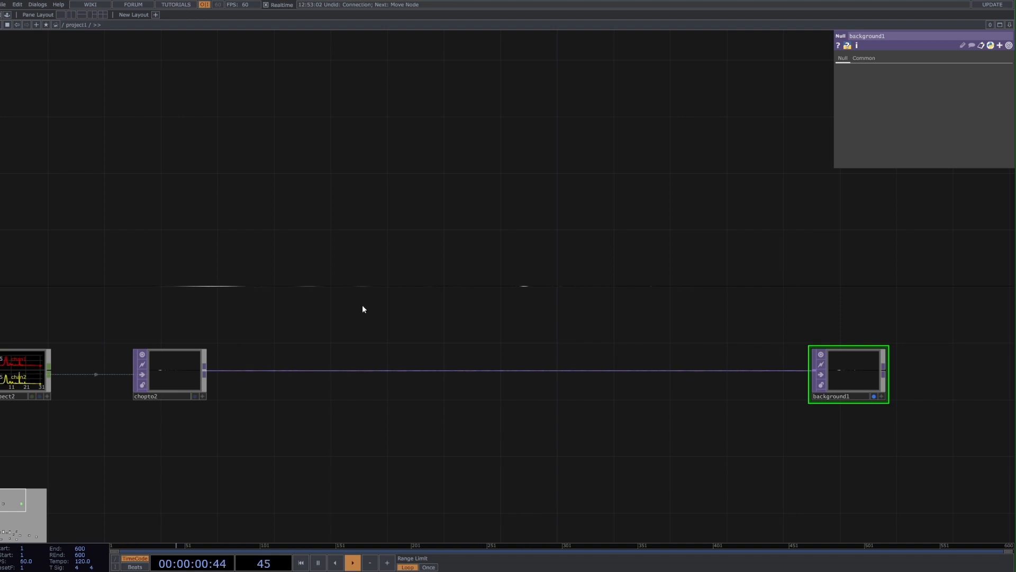
Review the new node chain from the Audio File In through the spectrum and CHOP to nodes up to background1.
scroll(541, 324, "down", 3)
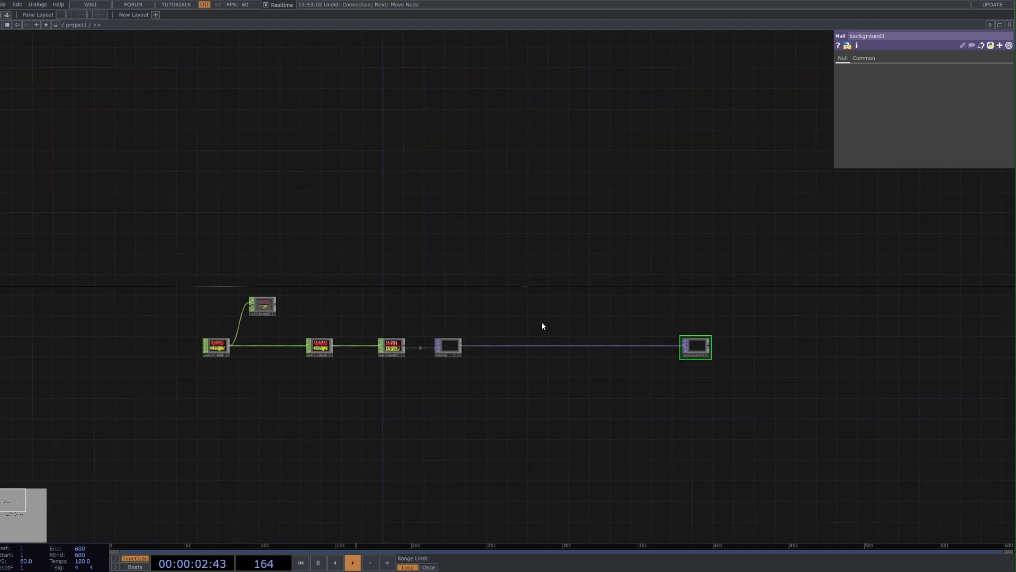
left_click_drag(542, 325, 639, 324)
scroll(312, 351, "up", 3)
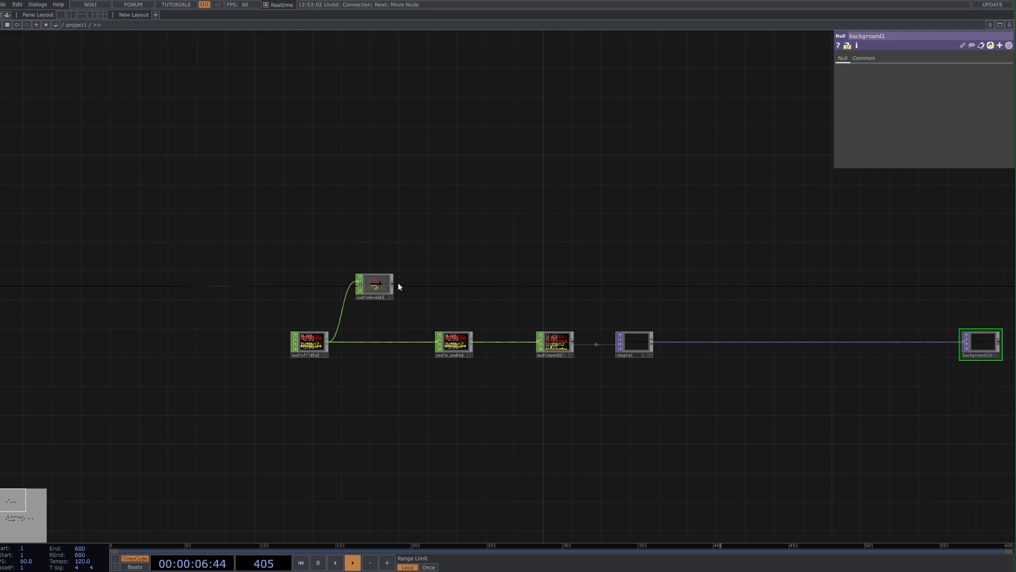
scroll(400, 296, "up", 2)
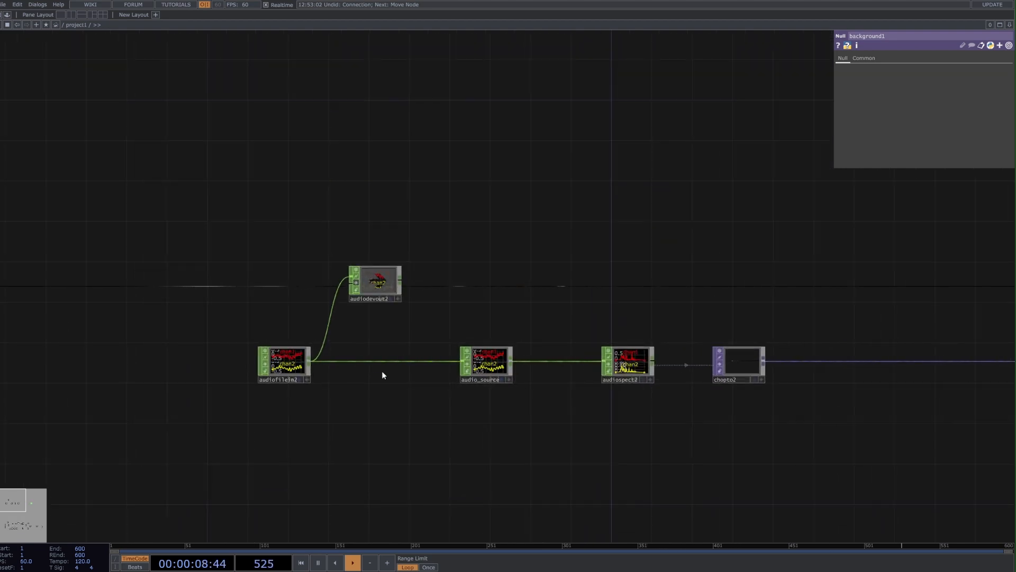
left_click_drag(762, 394, 413, 435)
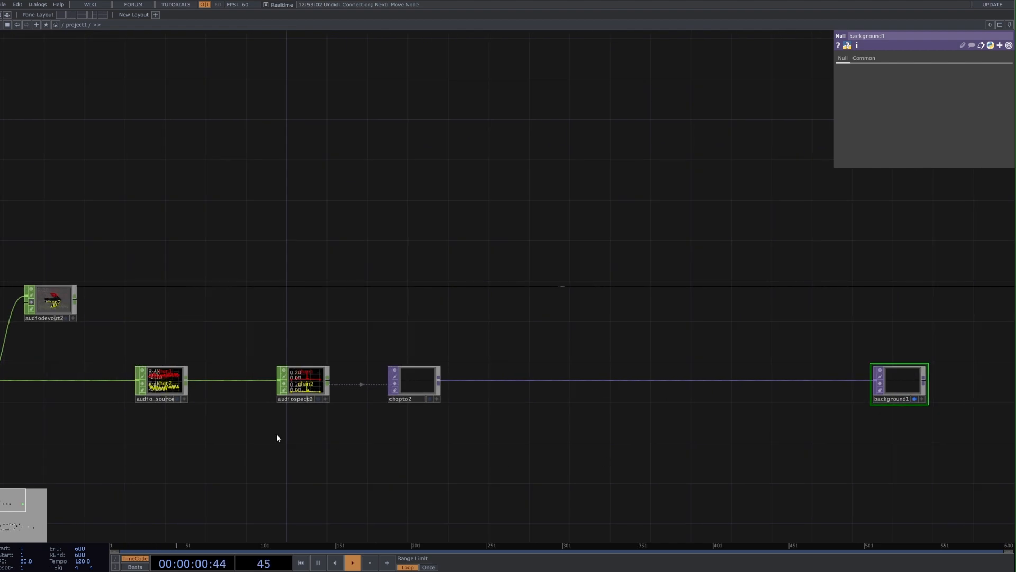
left_click_drag(730, 422, 502, 413)
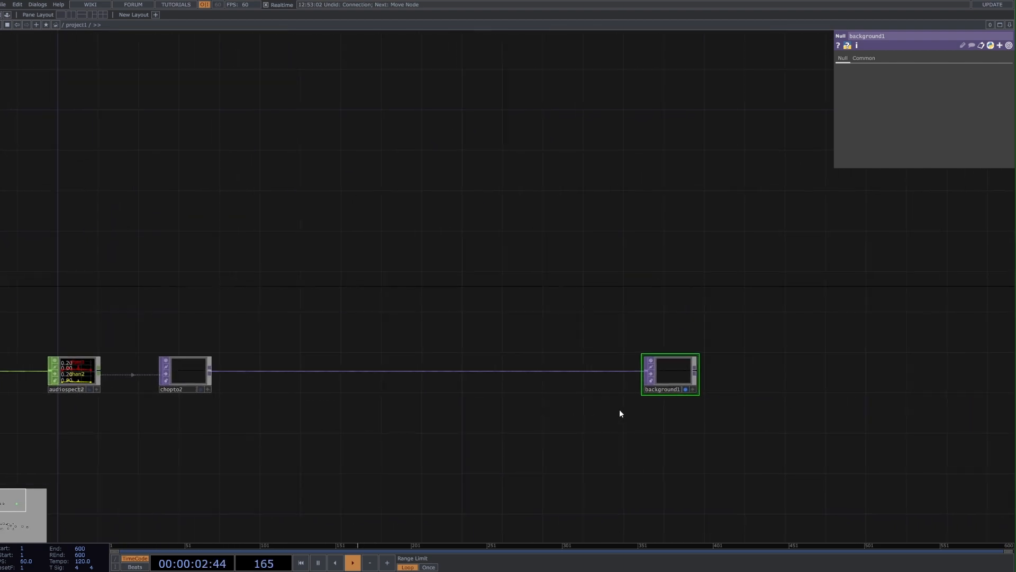
scroll(534, 410, "down", 2)
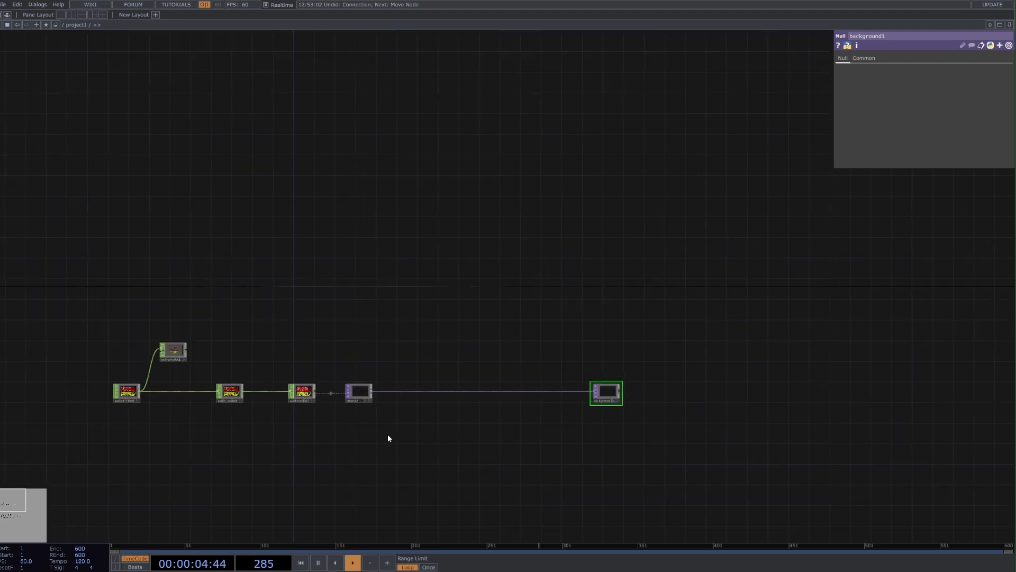
Preview the finished example network's background Null as the network backdrop.
left_click_drag(544, 488, 413, 149)
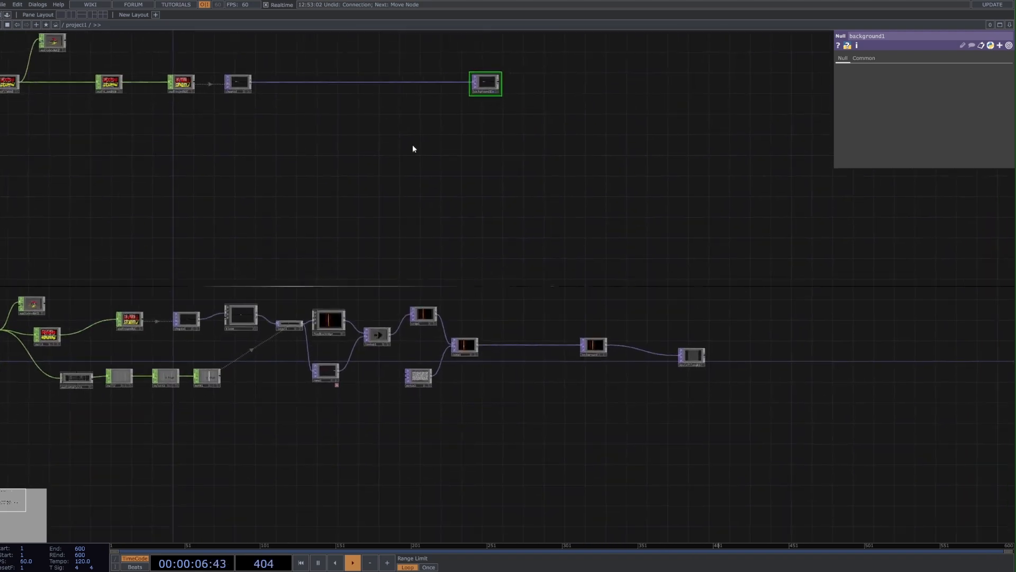
scroll(577, 310, "up", 2)
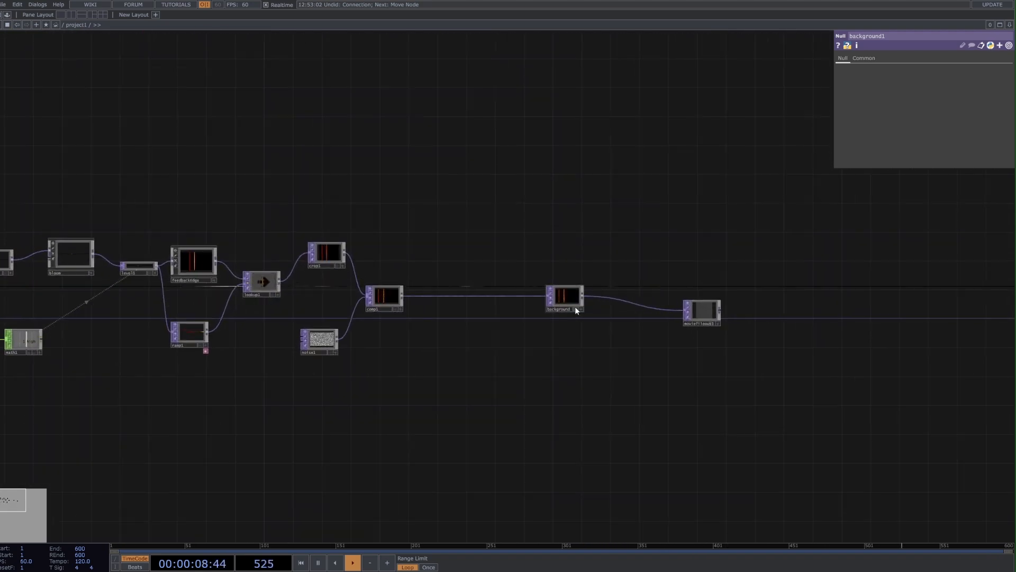
left_click(575, 308)
Examine the finished network's effect section by selecting its Bloom, Level, Feedback Edge, Ramp and Lookup nodes in groups.
left_click_drag(178, 414, 390, 444)
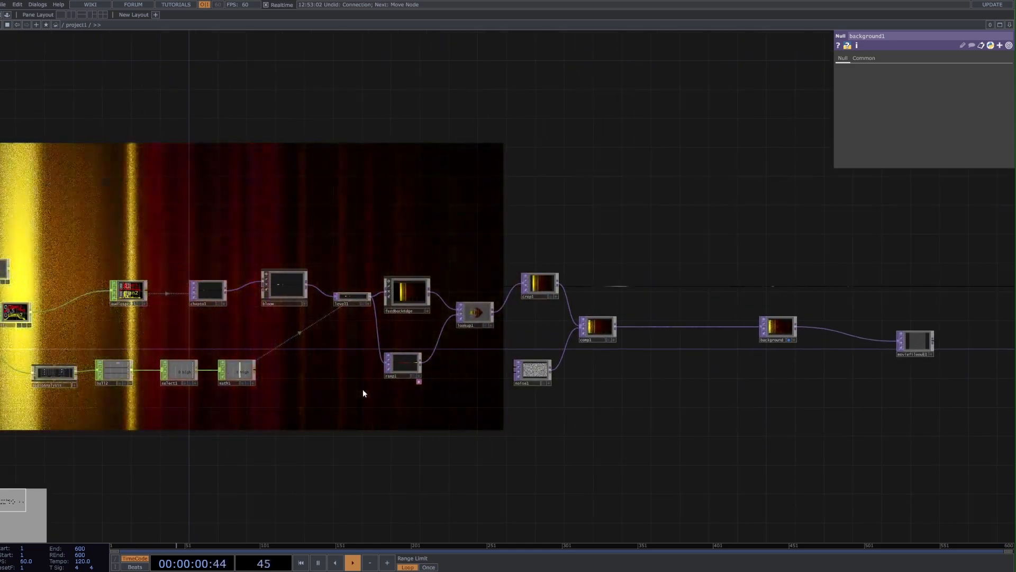
right_click_drag(259, 247, 462, 318)
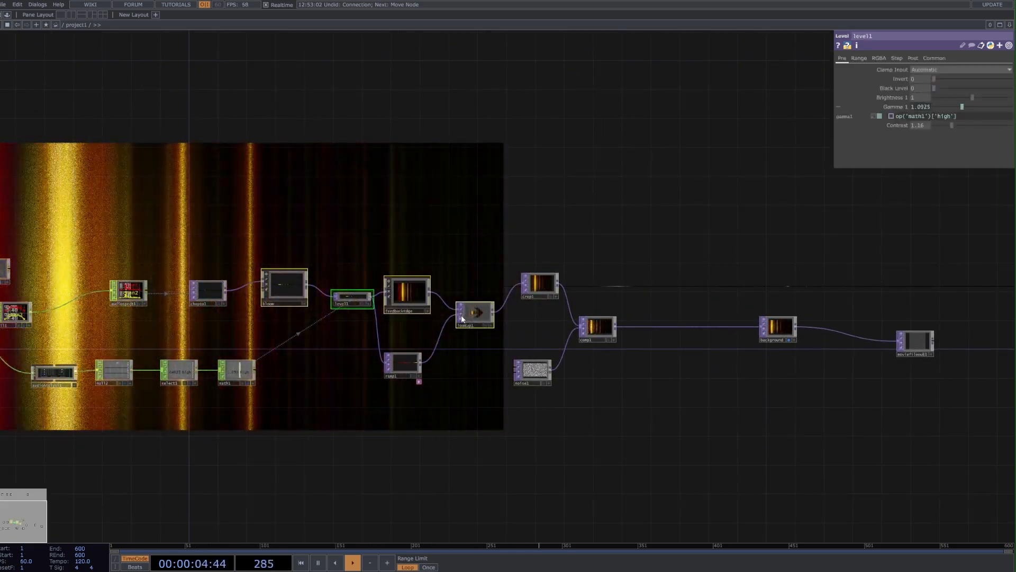
left_click(471, 281)
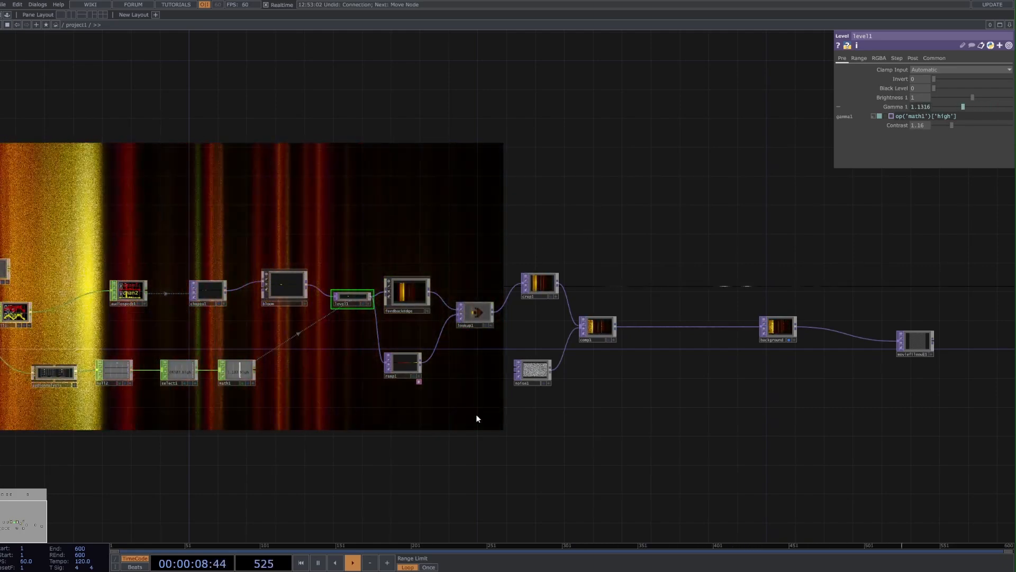
right_click_drag(458, 414, 348, 268)
left_click_drag(563, 319, 575, 374)
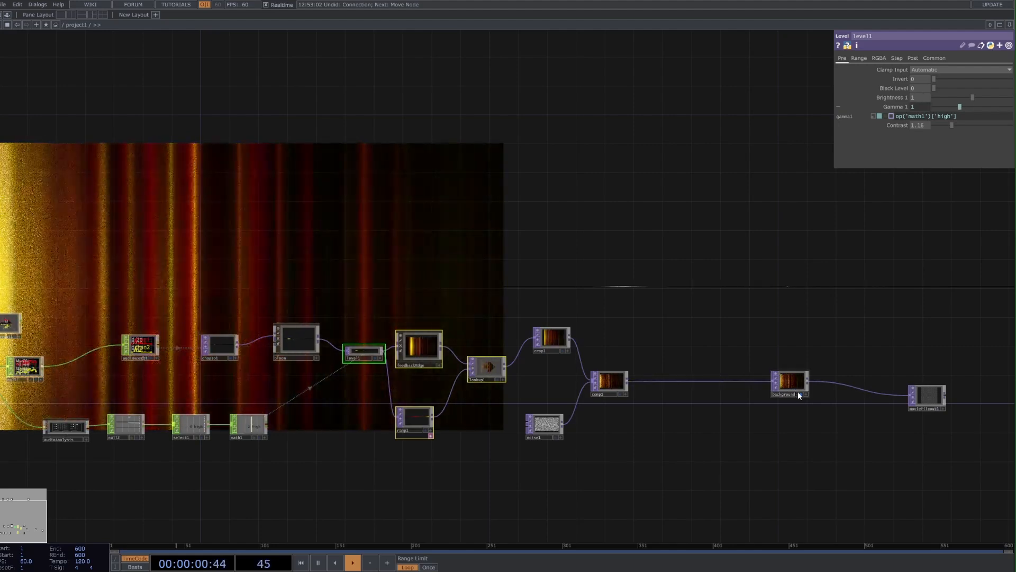
Turn off the finished background Null's backdrop display and add a Noise TOP below the connection from chopto2 to background1.
left_click(800, 394)
left_click_drag(702, 279, 645, 446)
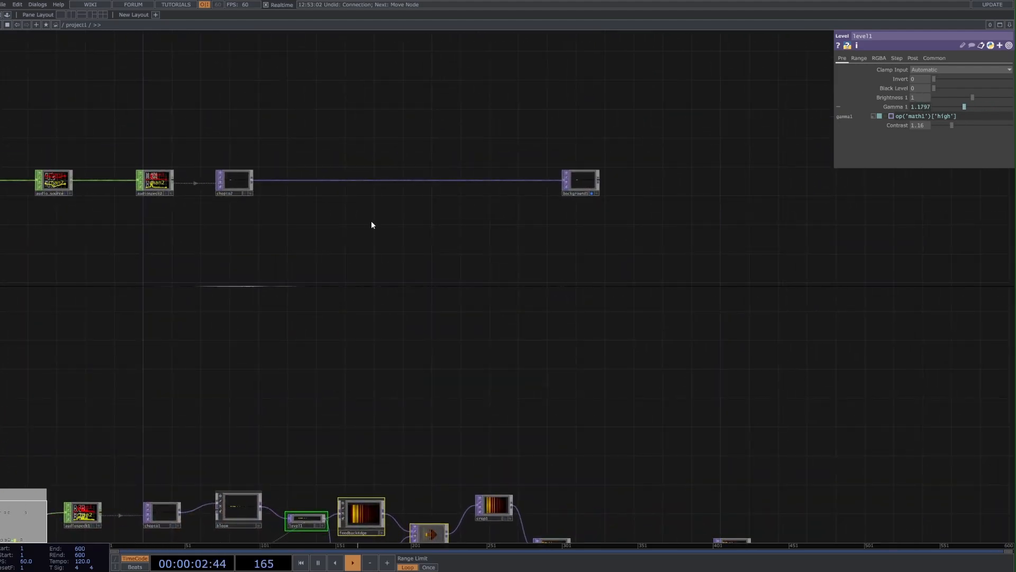
right_click(318, 222)
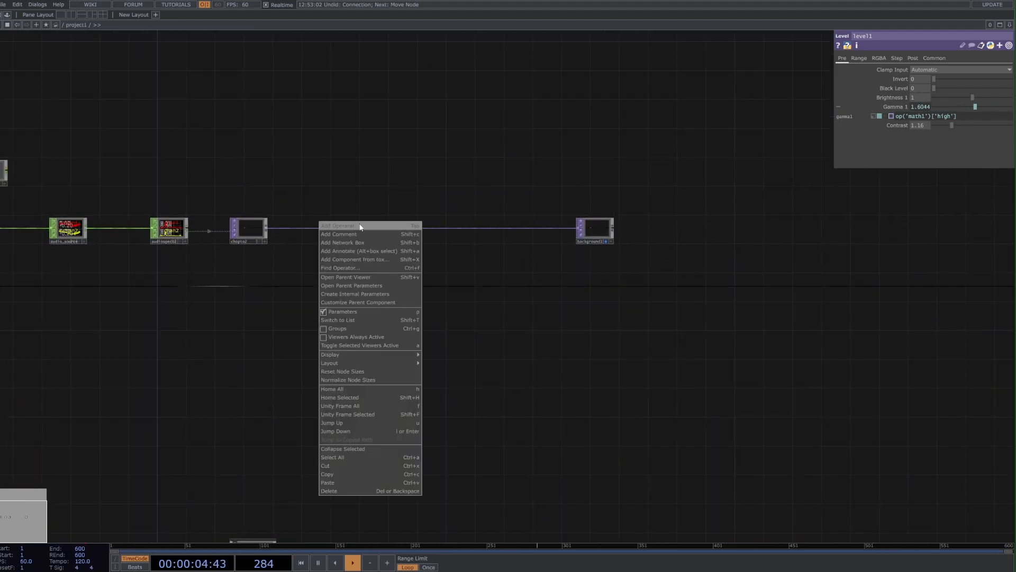
left_click(360, 227)
type("n")
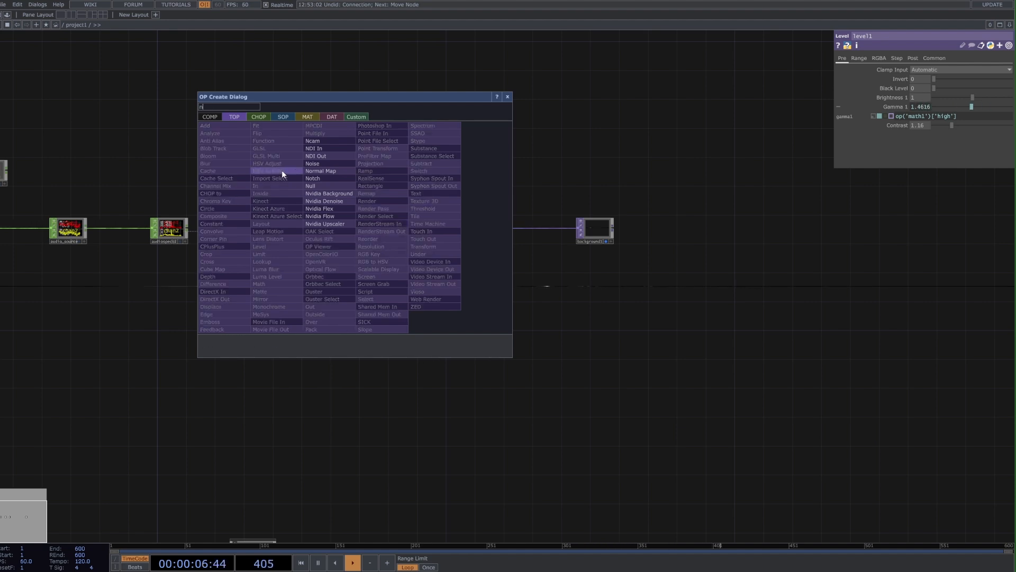
type("oi")
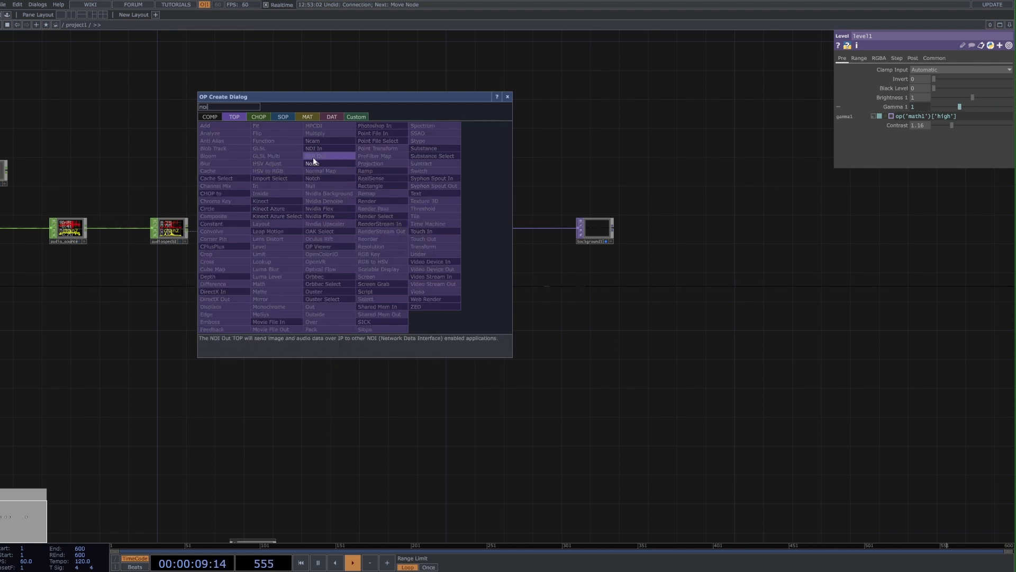
left_click(312, 163)
left_click(308, 299)
Set the new Noise TOP's resolution to 1920 by 1080.
scroll(297, 299, "up", 3)
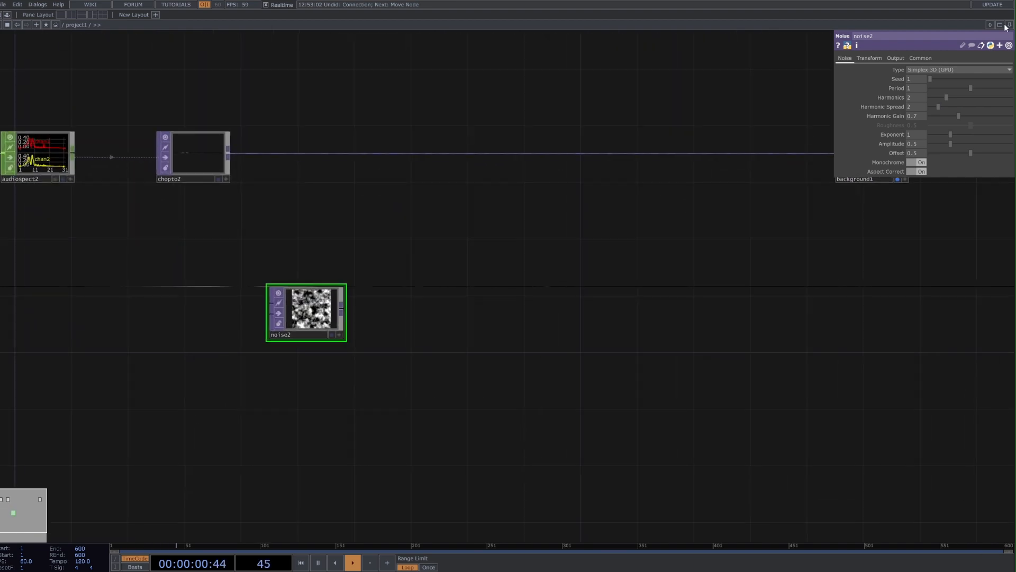
left_click(923, 57)
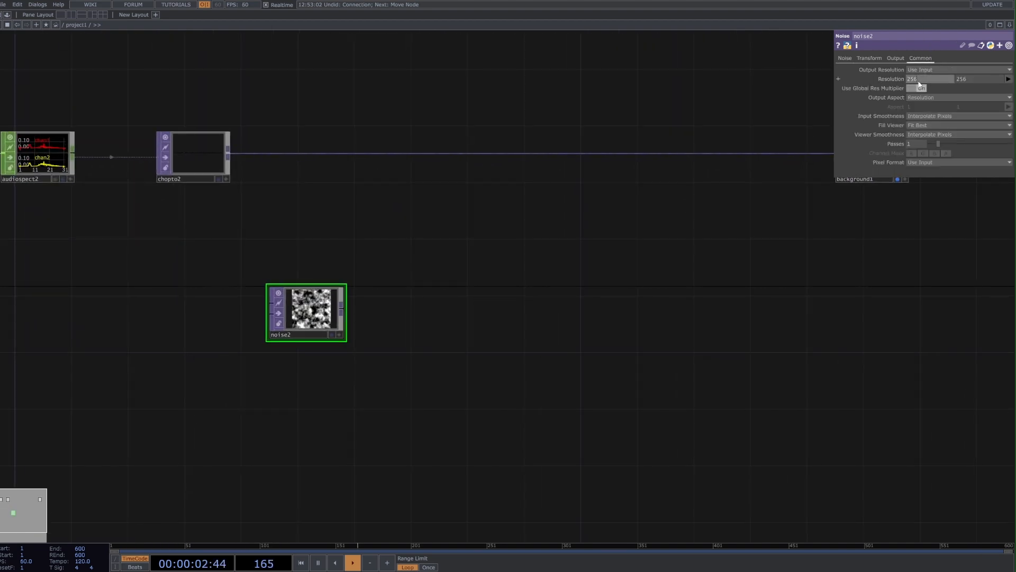
key("Return")
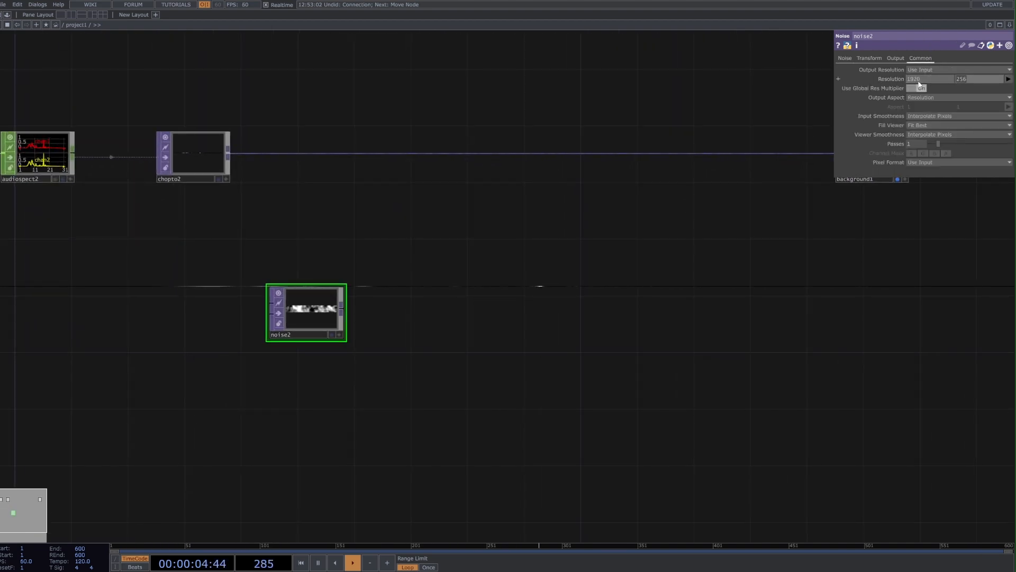
type("80")
key("Return")
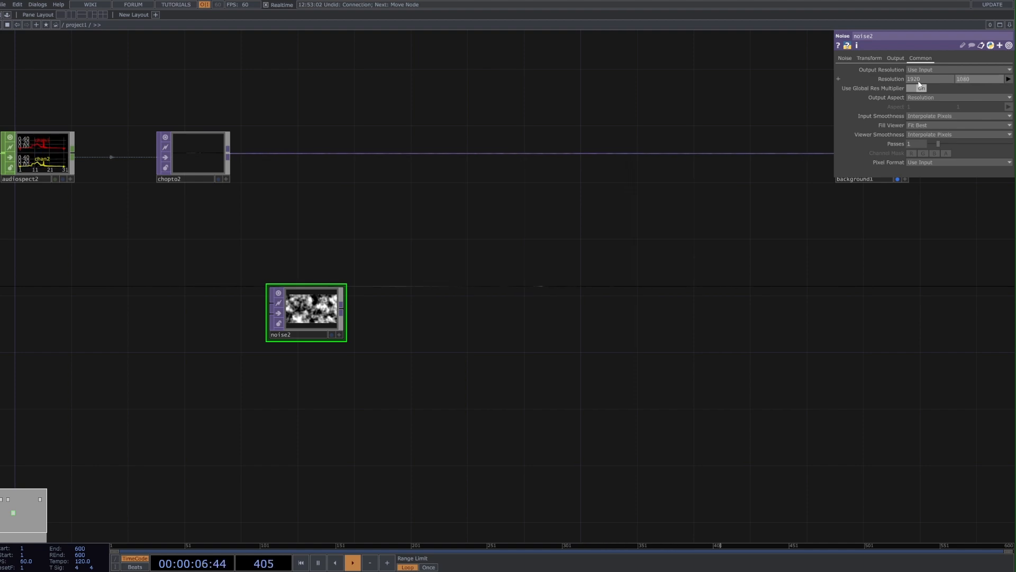
Apply the 1280 x 720 resolution preset to the Noise TOP, and return it to the 1920 x 1080 preset.
left_click(1008, 80)
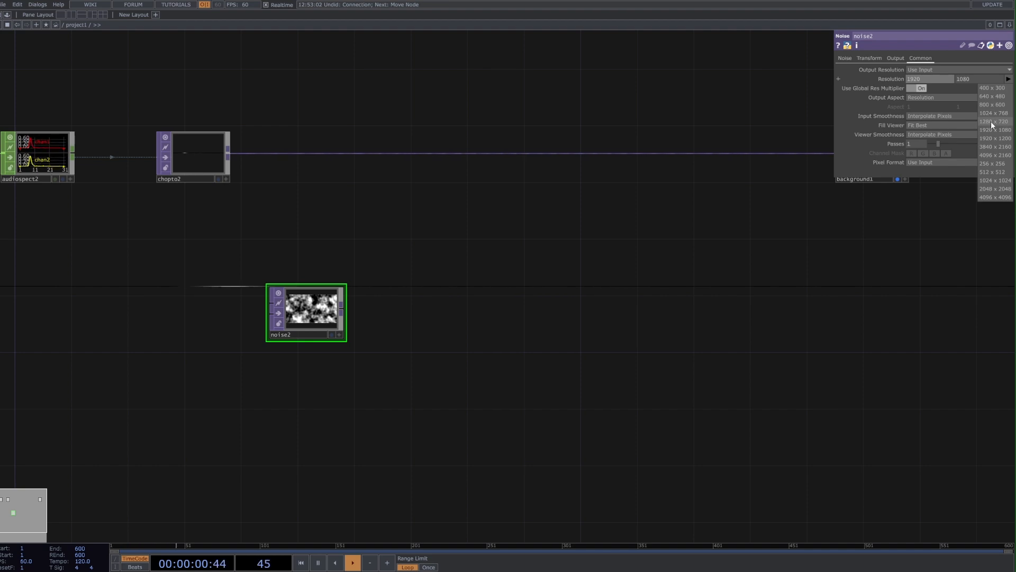
left_click(993, 122)
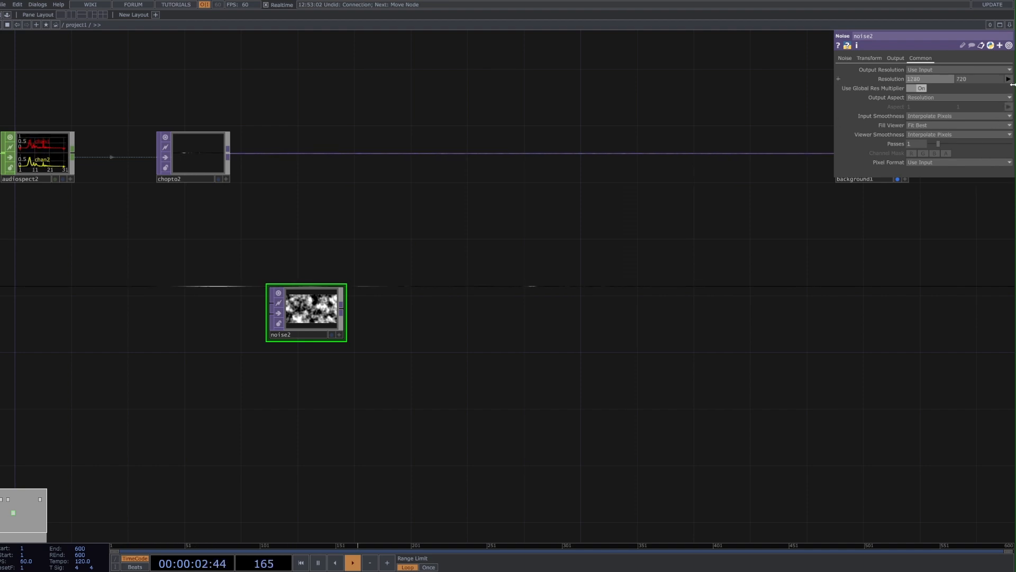
left_click(1010, 80)
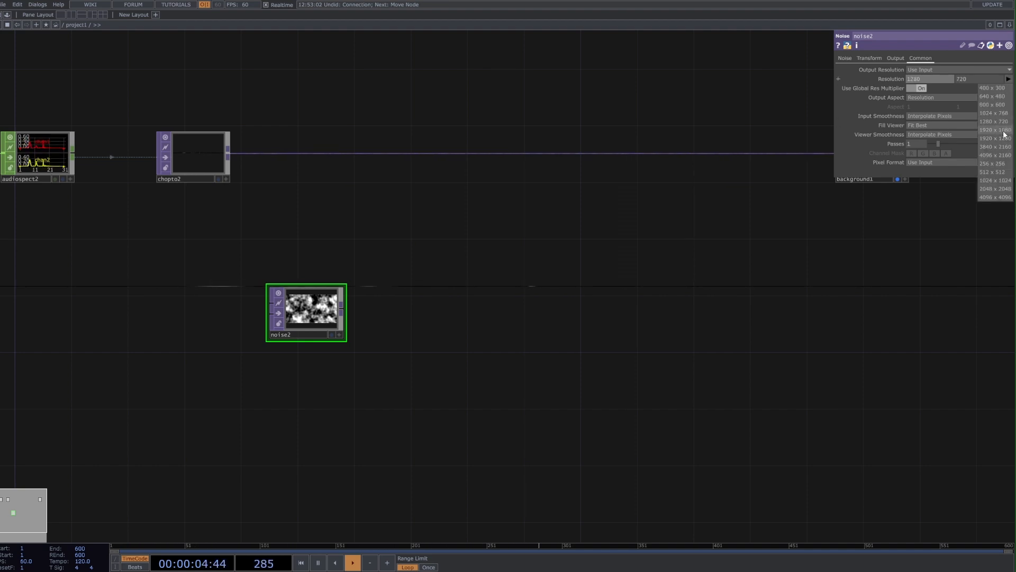
left_click(994, 129)
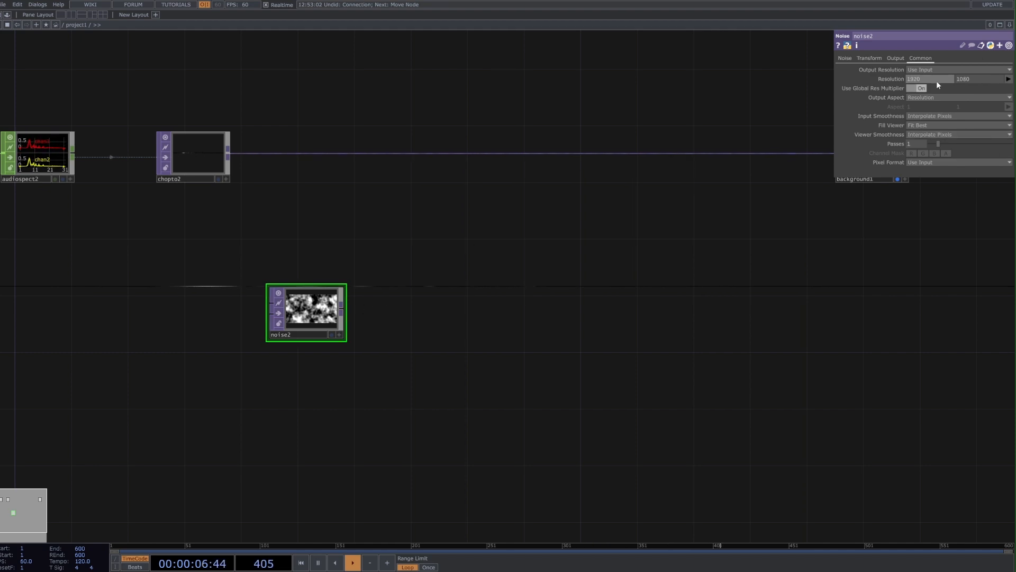
Set the Noise TOP's Period to 0, Exponent to 2.66 and Amplitude to 0.68, and briefly preview it as the backdrop.
left_click(847, 58)
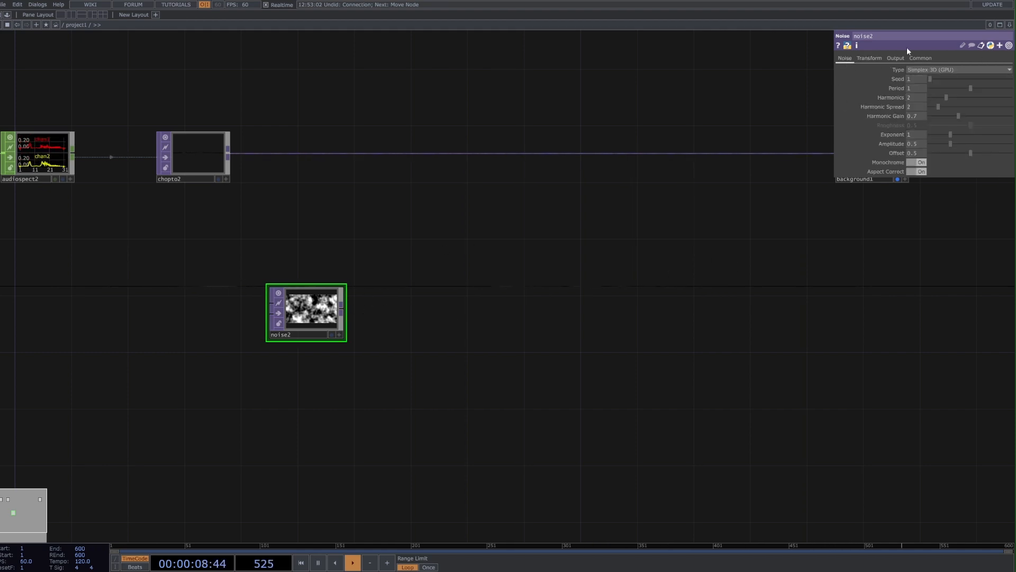
scroll(424, 311, "up", 7)
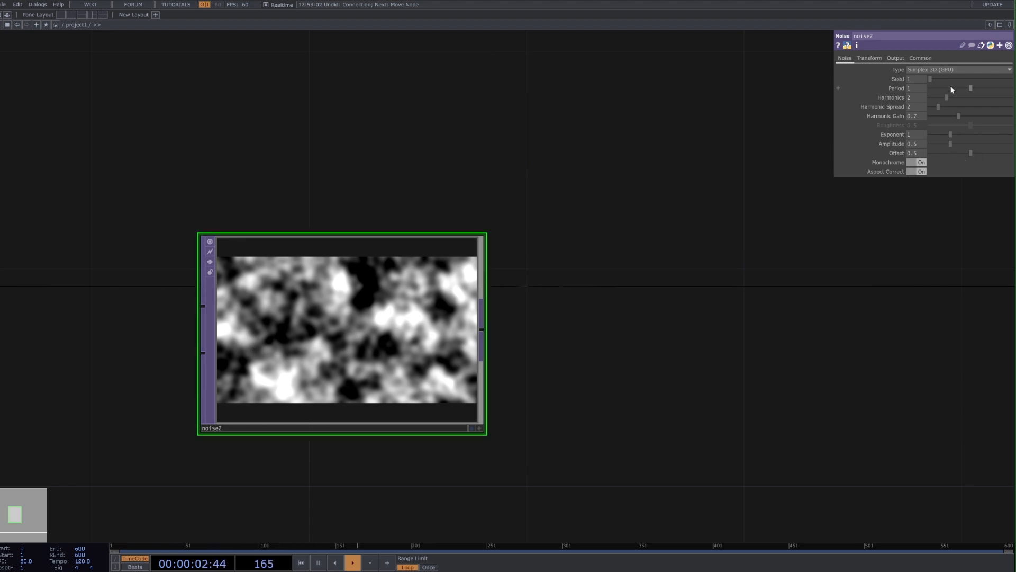
left_click_drag(961, 88, 927, 89)
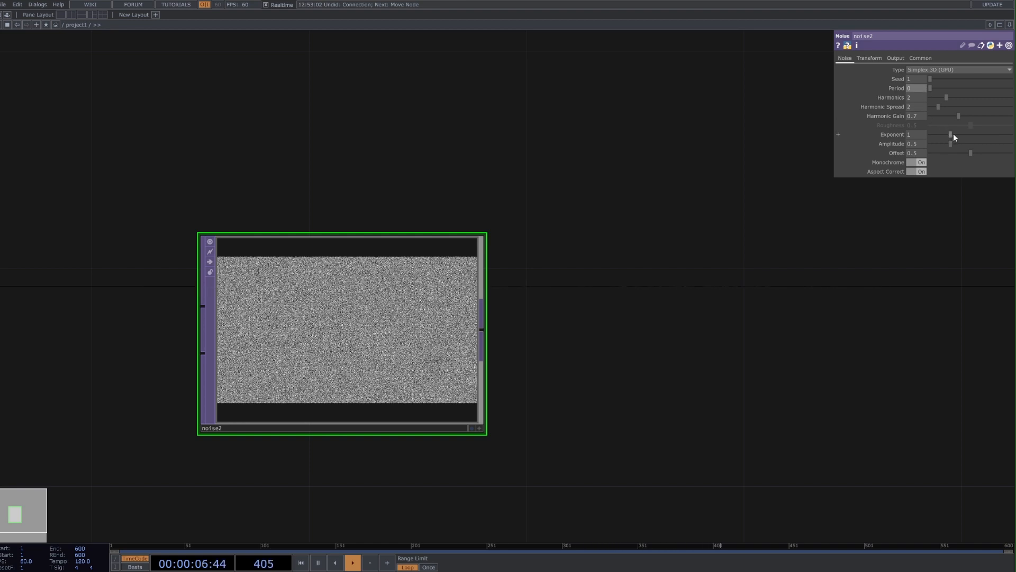
left_click_drag(952, 136, 986, 133)
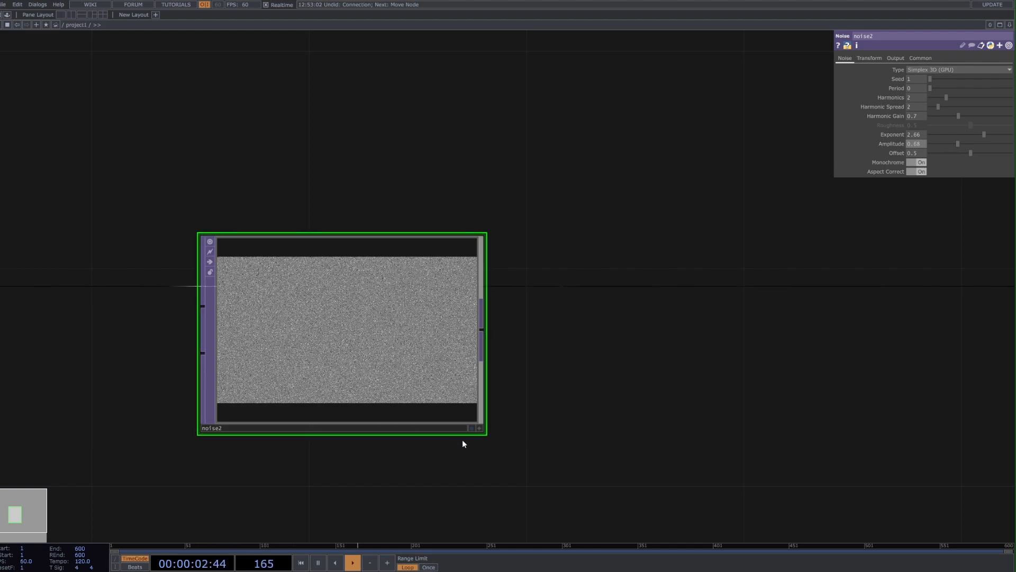
left_click(472, 427)
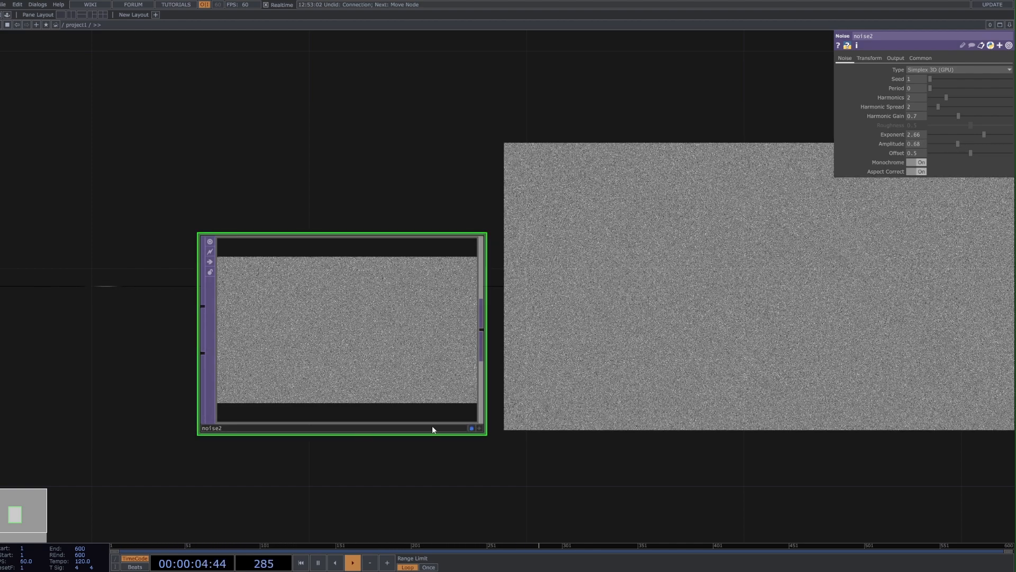
left_click(472, 427)
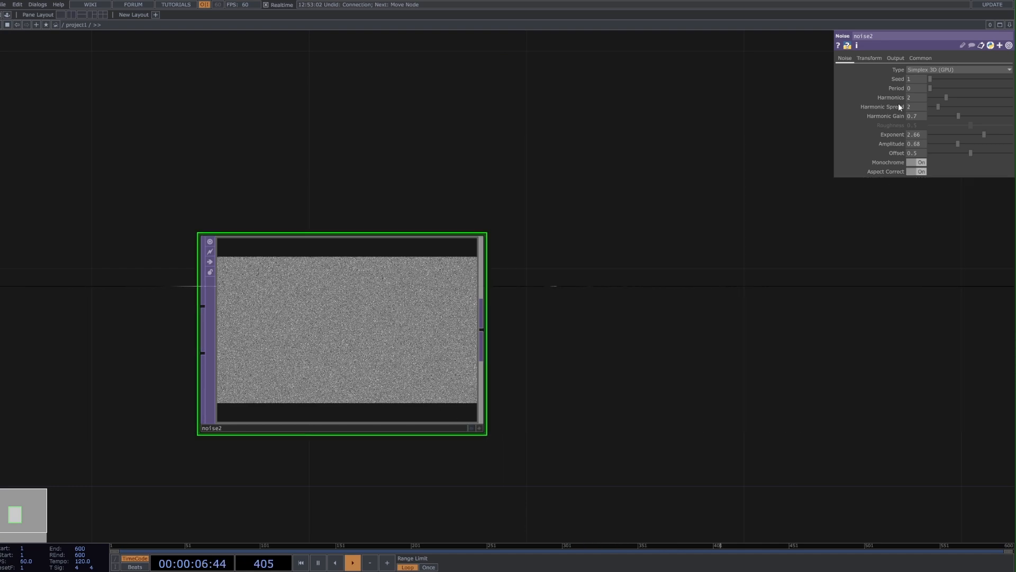
Animate the Noise TOP by setting its X translate to the expression absTime.seconds.
left_click(878, 58)
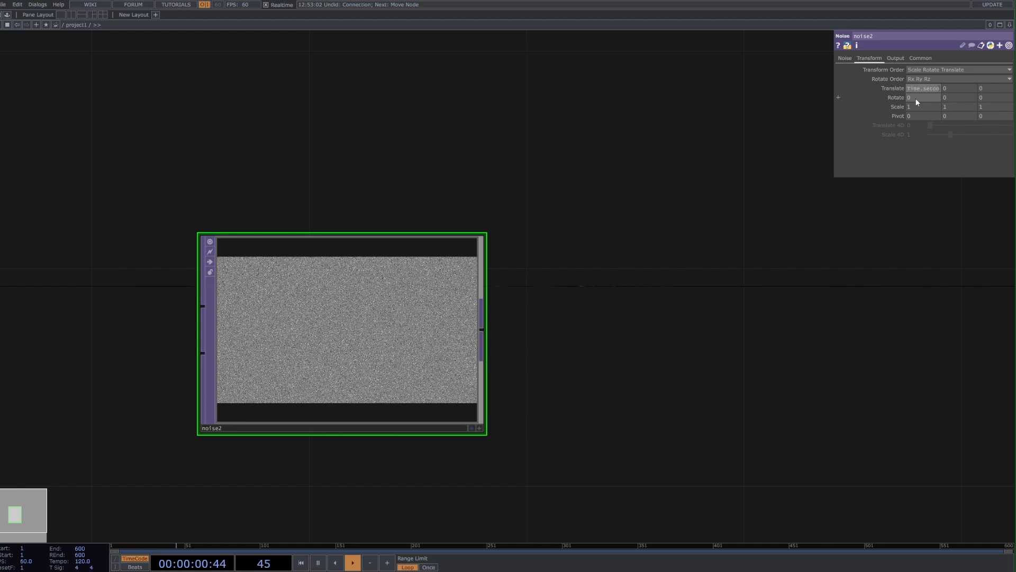
type("ds")
key("Return")
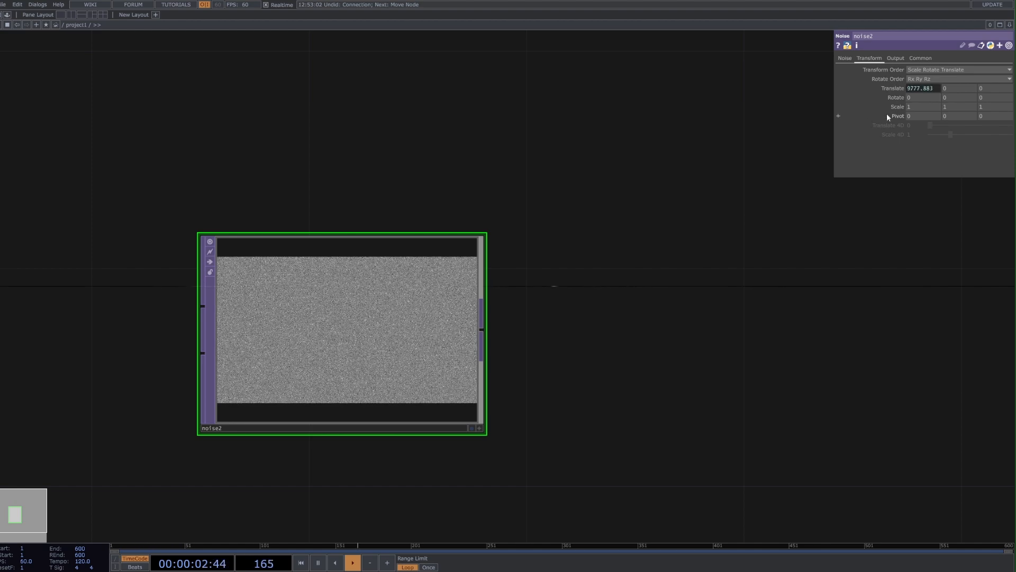
left_click(898, 86)
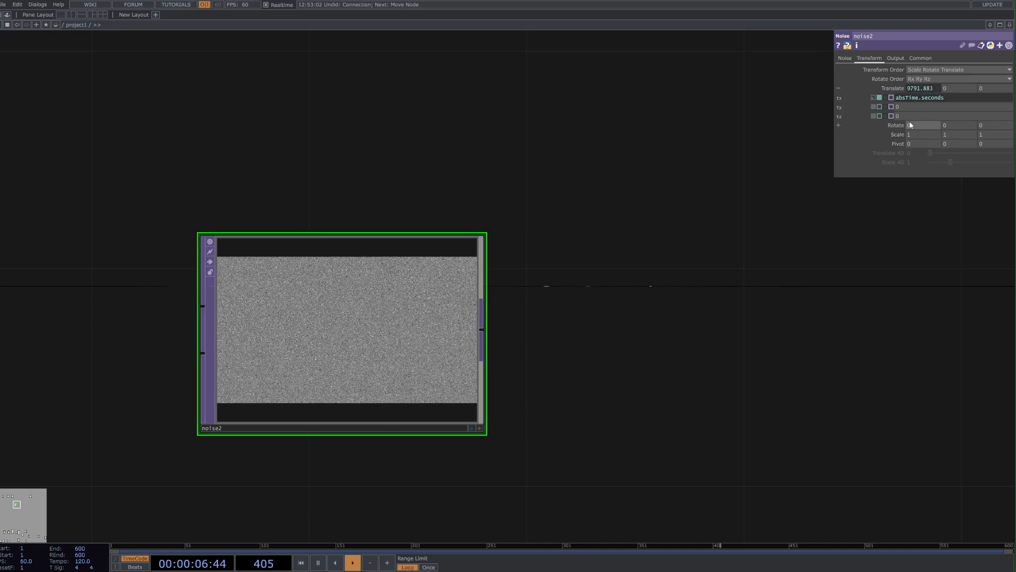
left_click(838, 88)
Try a larger Period on the Noise TOP to compare the pattern, and return it to 0.
left_click(845, 57)
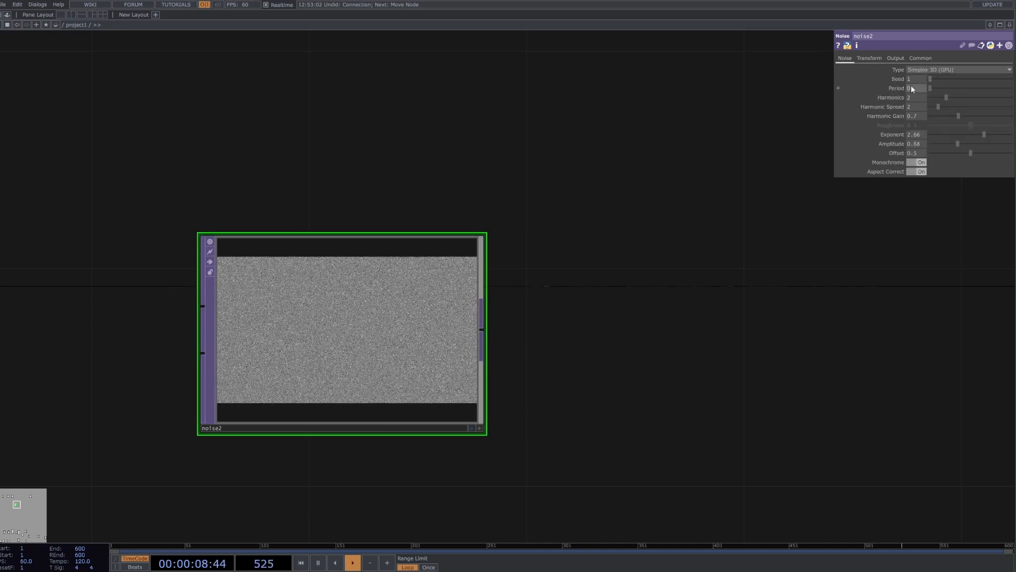
left_click_drag(930, 89, 1001, 90)
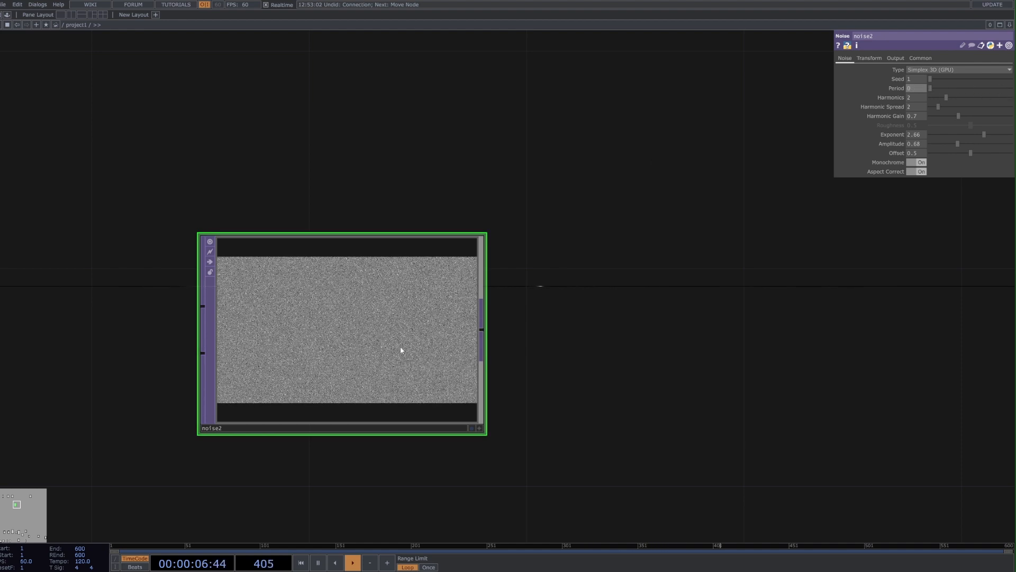
scroll(349, 367, "up", 5)
scroll(324, 283, "down", 5)
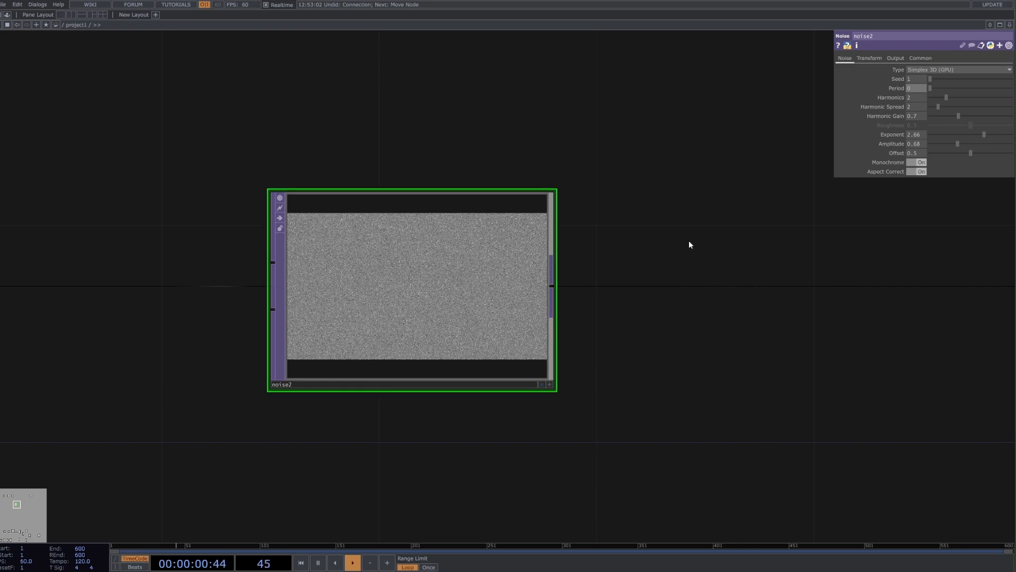
Move the noise2 node directly beneath the chopto2 node.
left_click_drag(731, 274, 642, 397)
scroll(652, 397, "down", 3)
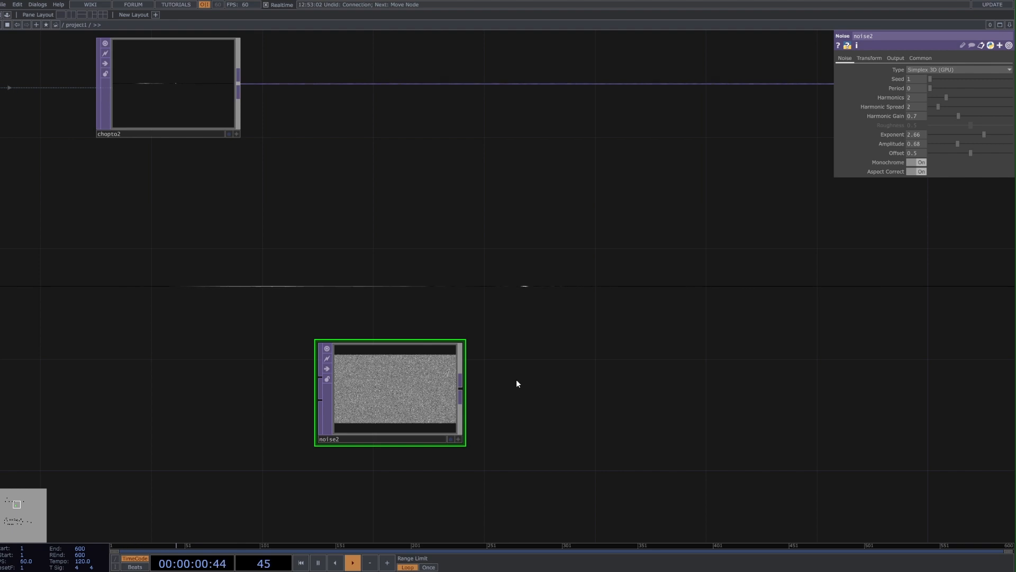
left_click_drag(547, 374, 513, 391)
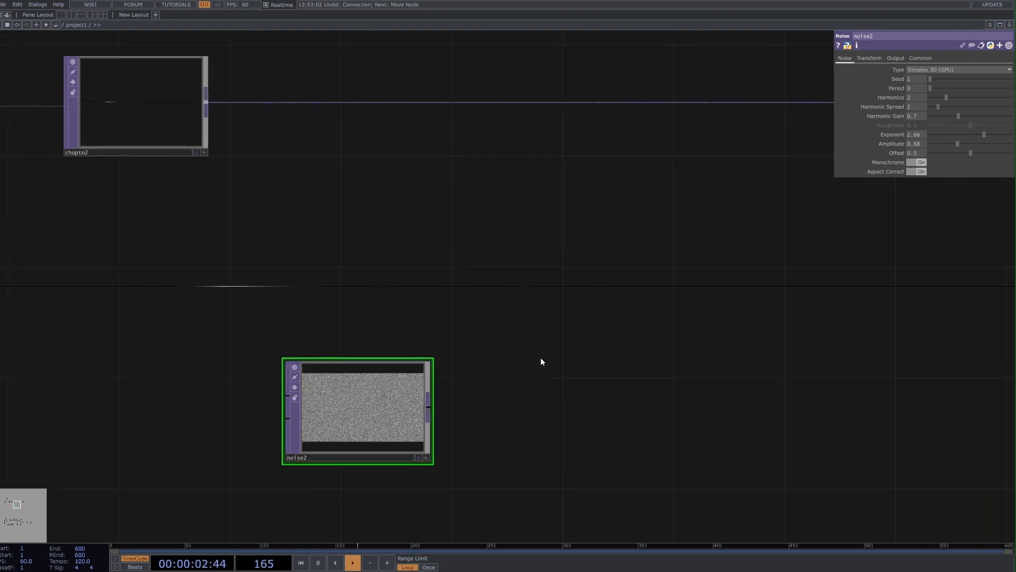
left_click_drag(534, 358, 505, 365)
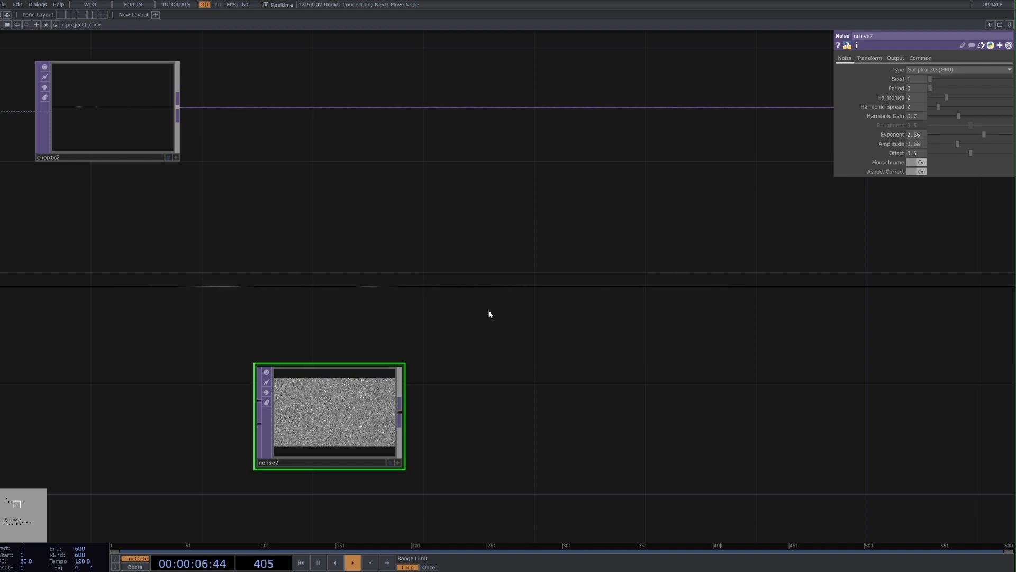
left_click_drag(489, 313, 420, 320)
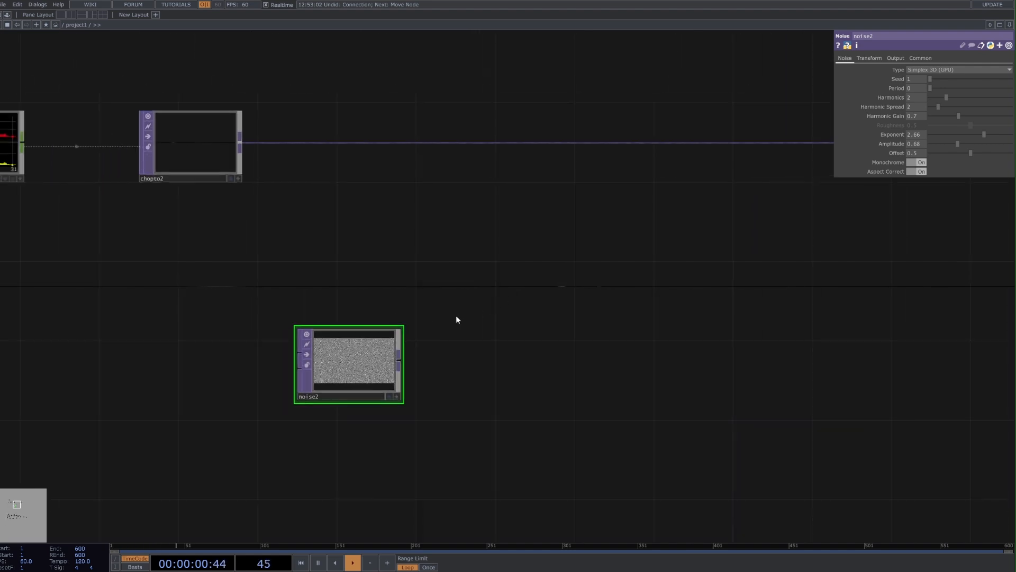
left_click_drag(450, 280, 418, 289)
right_click(477, 164)
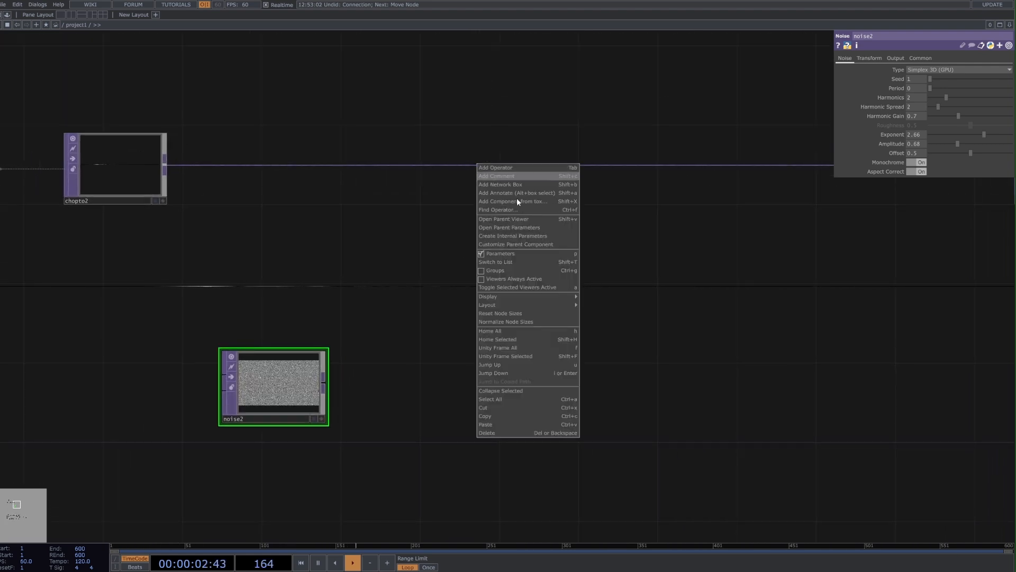
left_click(414, 365)
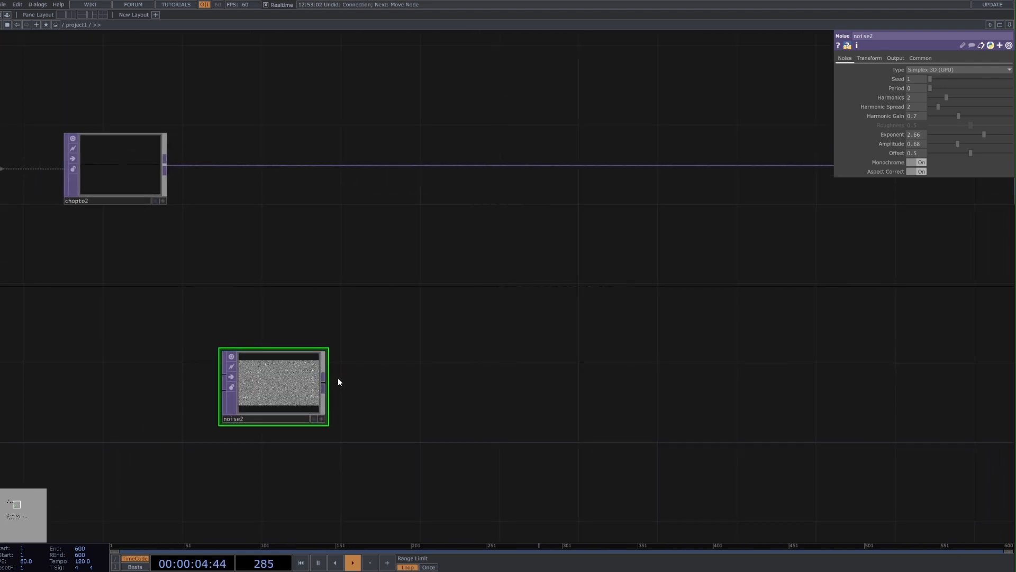
left_click_drag(251, 365, 192, 345)
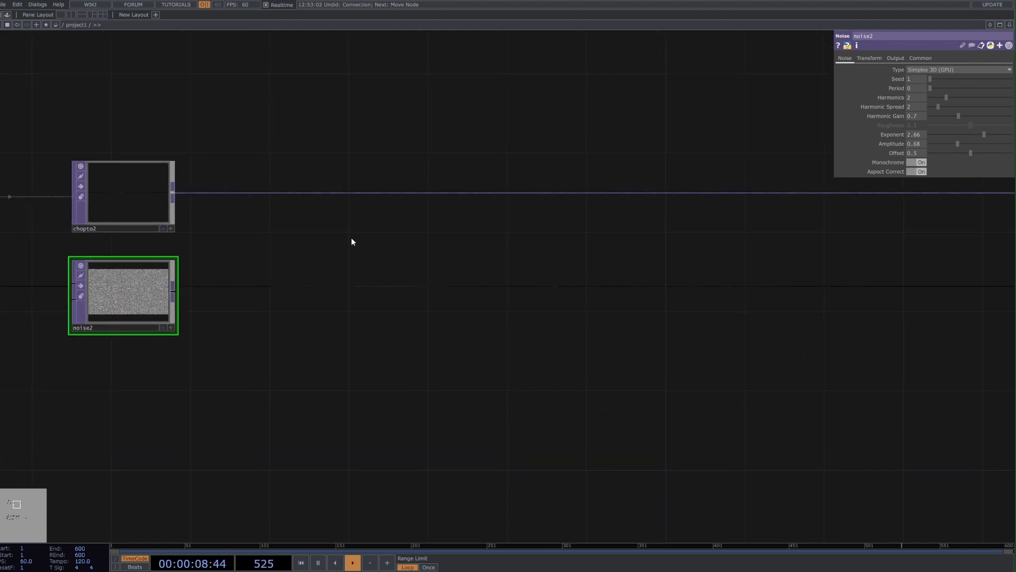
scroll(349, 233, "up", 2)
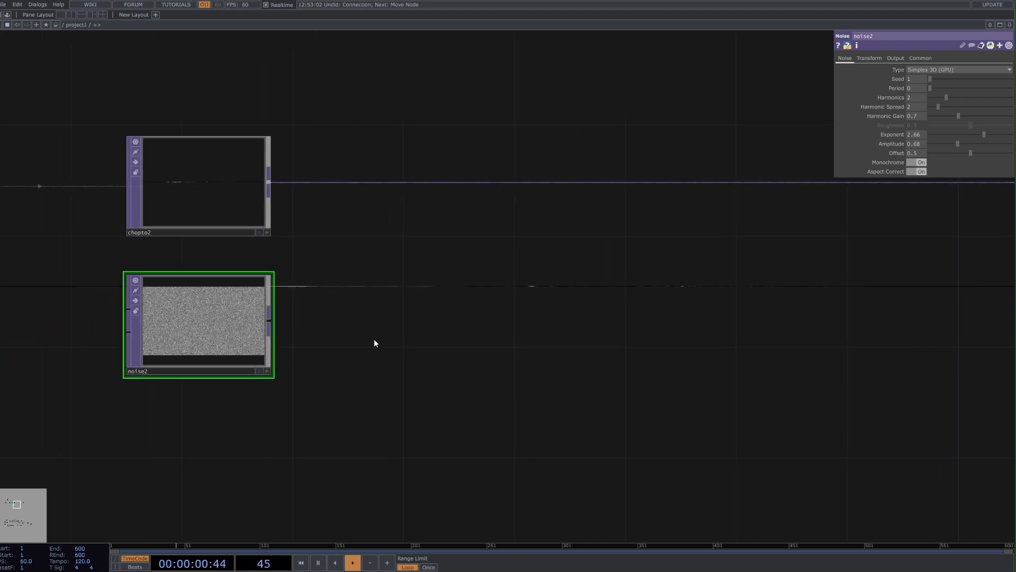
Add a Composite TOP beside chopto2 and noise2, and connect both nodes as its inputs, chopto2 first.
left_click(202, 189)
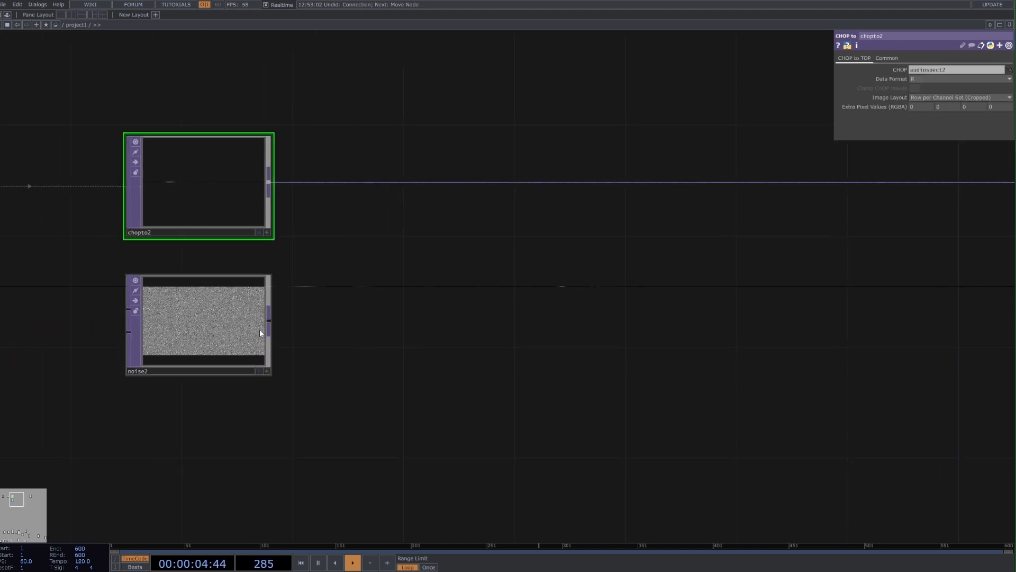
right_click(509, 260)
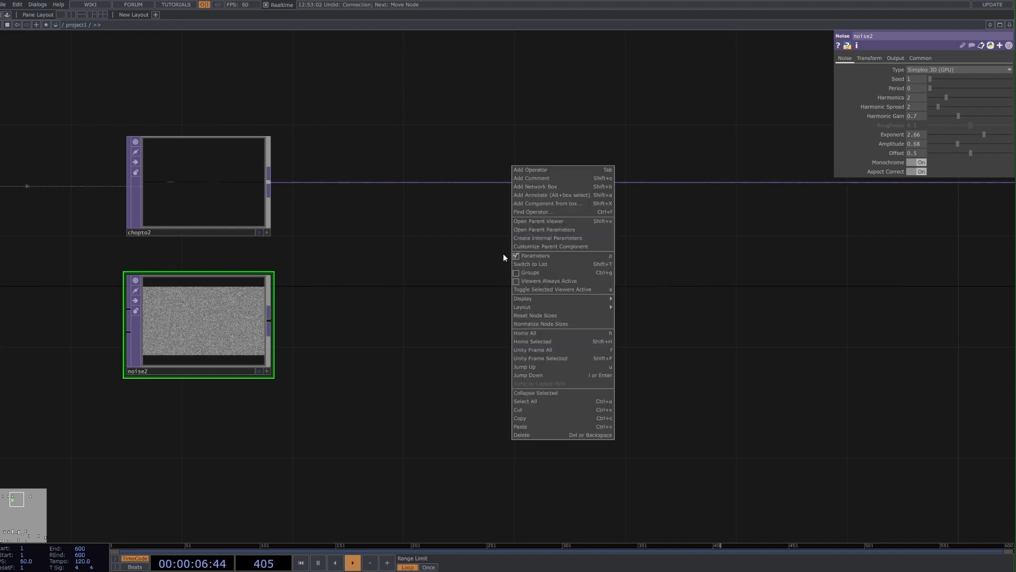
left_click(550, 170)
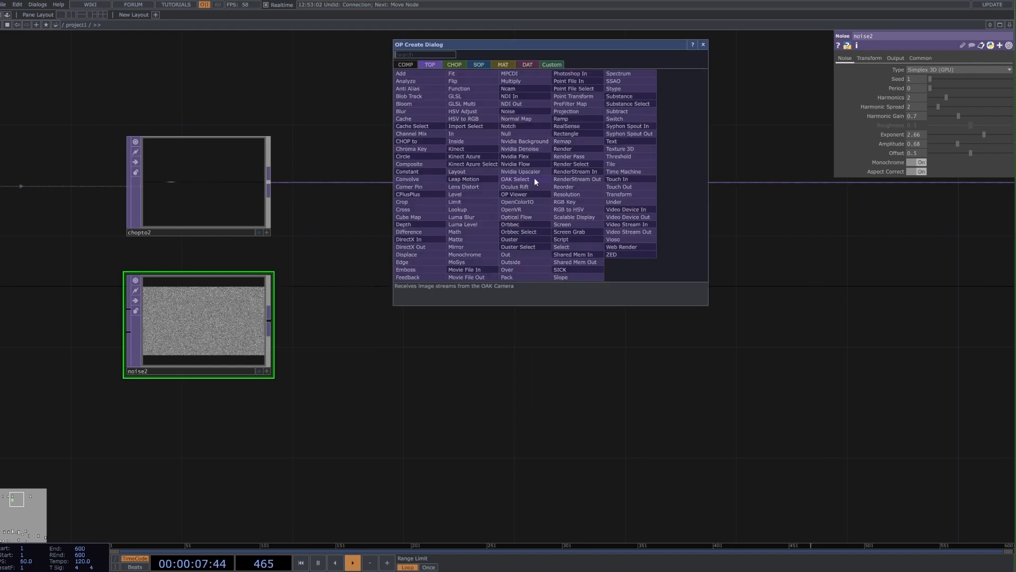
left_click(428, 164)
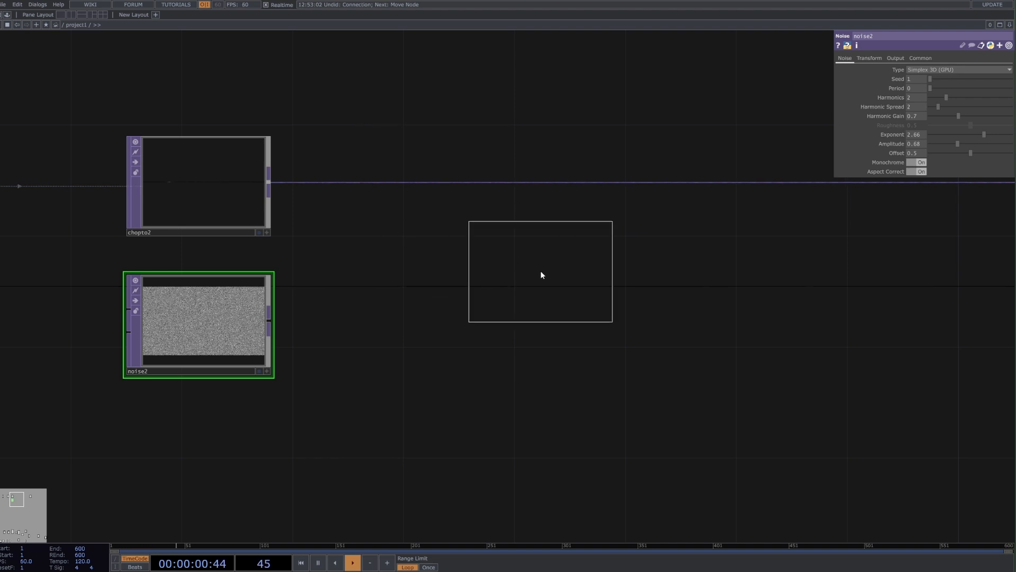
left_click(540, 274)
left_click_drag(269, 182, 460, 265)
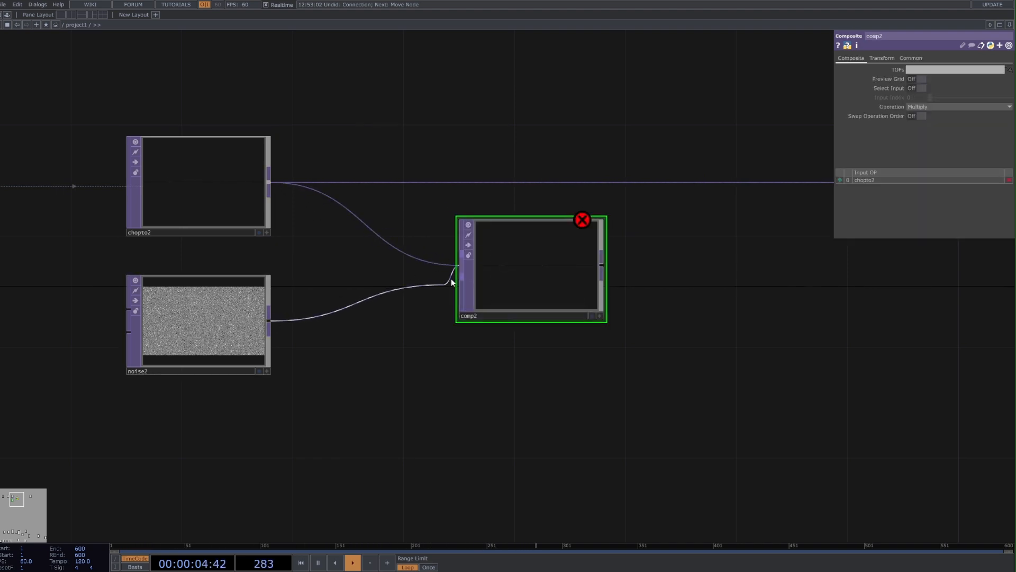
Feed the Composite TOP's output into the background1 Null in place of the direct chopto2 connection.
left_click_drag(773, 256, 625, 251)
scroll(352, 270, "down", 2)
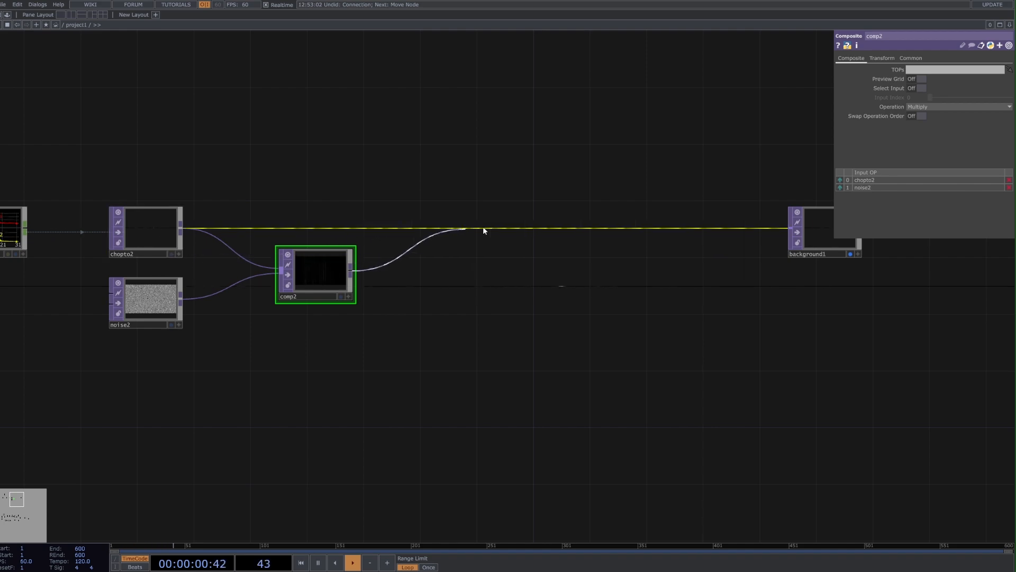
left_click_drag(768, 229, 767, 228)
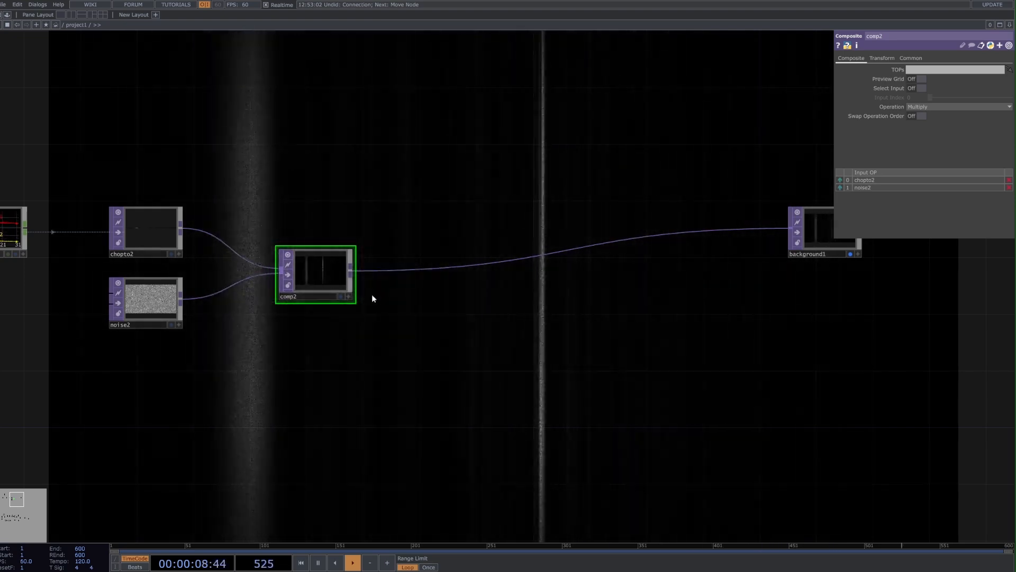
Set the Composite TOP's Operation to Overlay.
scroll(292, 294, "up", 2)
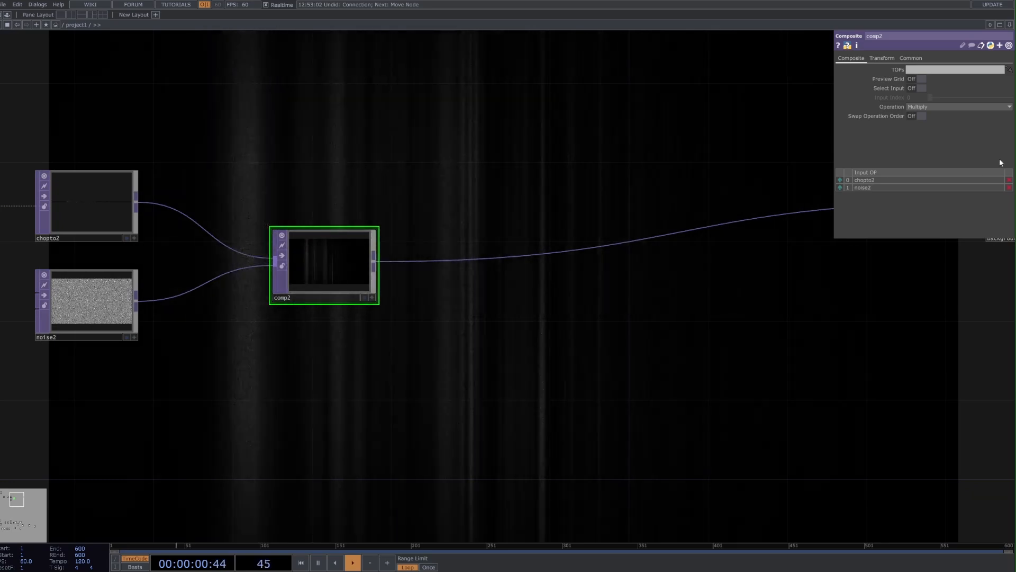
left_click(928, 106)
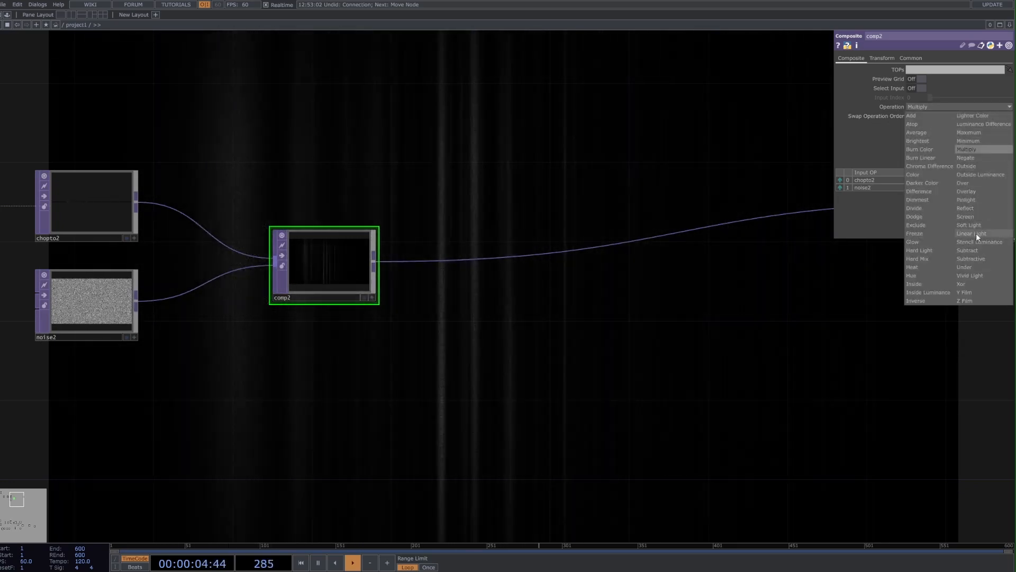
left_click(984, 193)
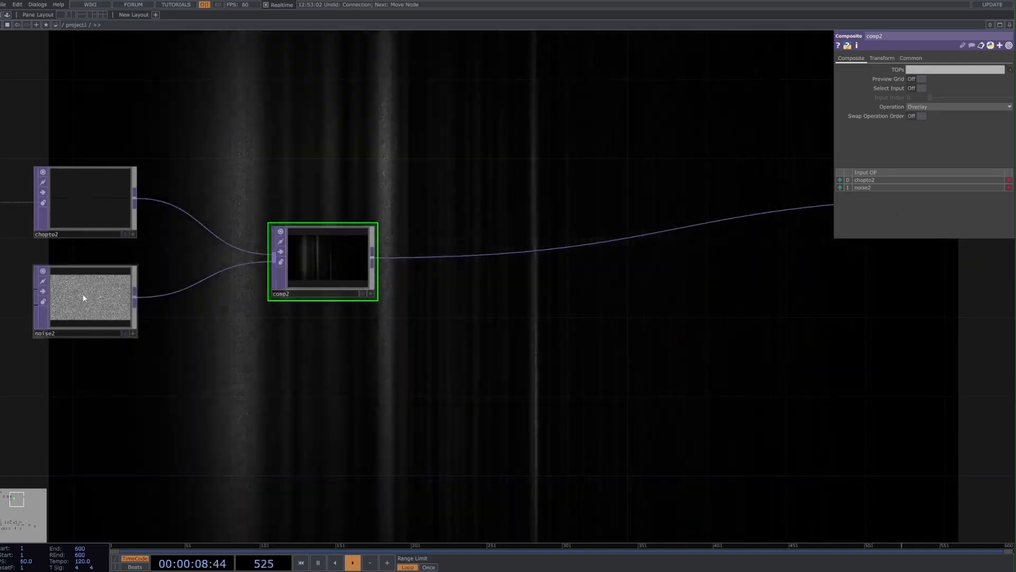
Try Xor and other blend operations on the Composite TOP, and return it to Overlay.
left_click(918, 106)
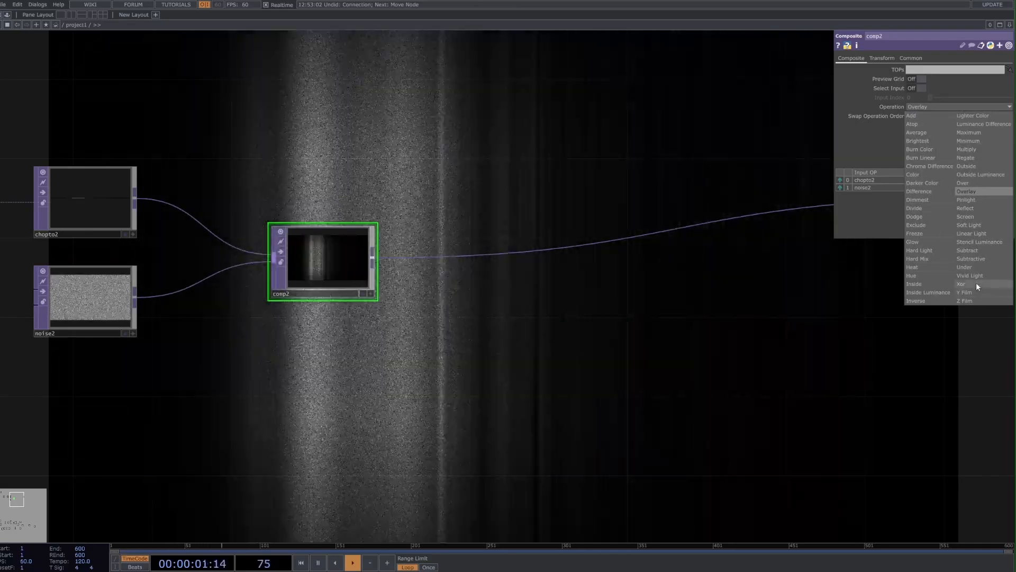
left_click(973, 283)
left_click(903, 105)
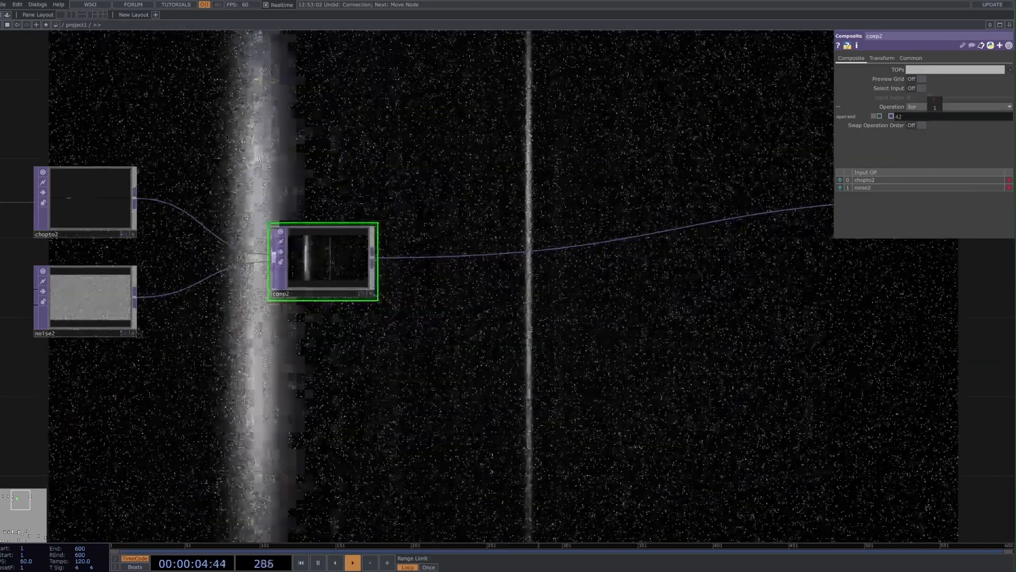
mouse_move(935, 107)
middle_mouse_down()
mouse_move(904, 107)
mouse_move(931, 107)
middle_mouse_up()
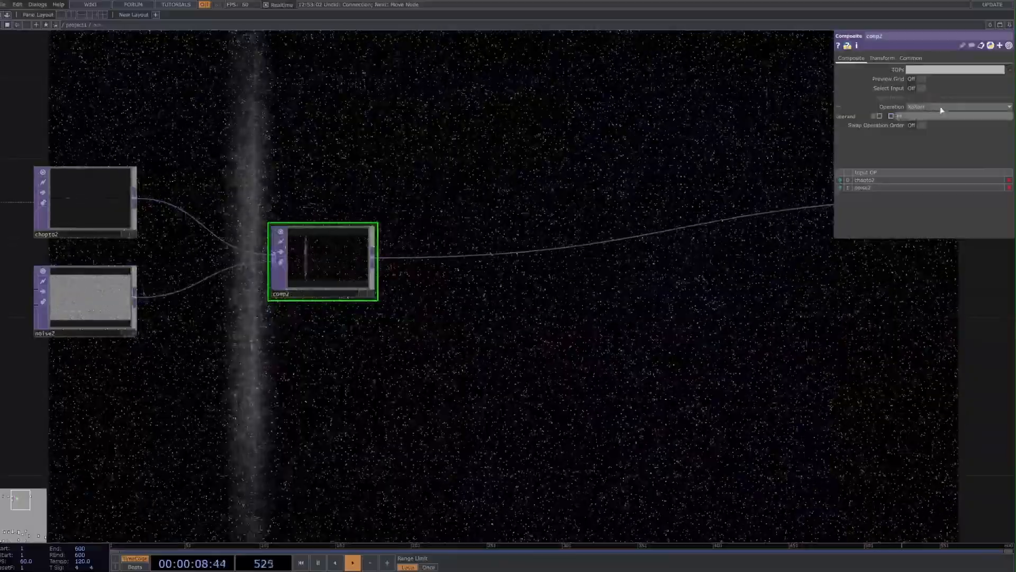
left_click(951, 106)
left_click(971, 196)
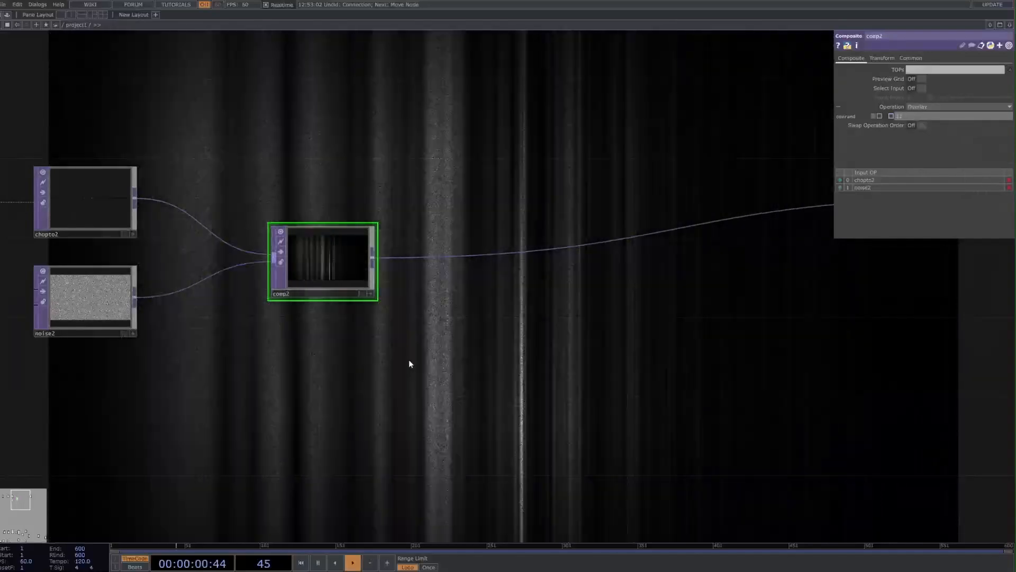
Move the background1 Null level with comp2 so that their connection runs straight.
scroll(196, 373, "down", 3)
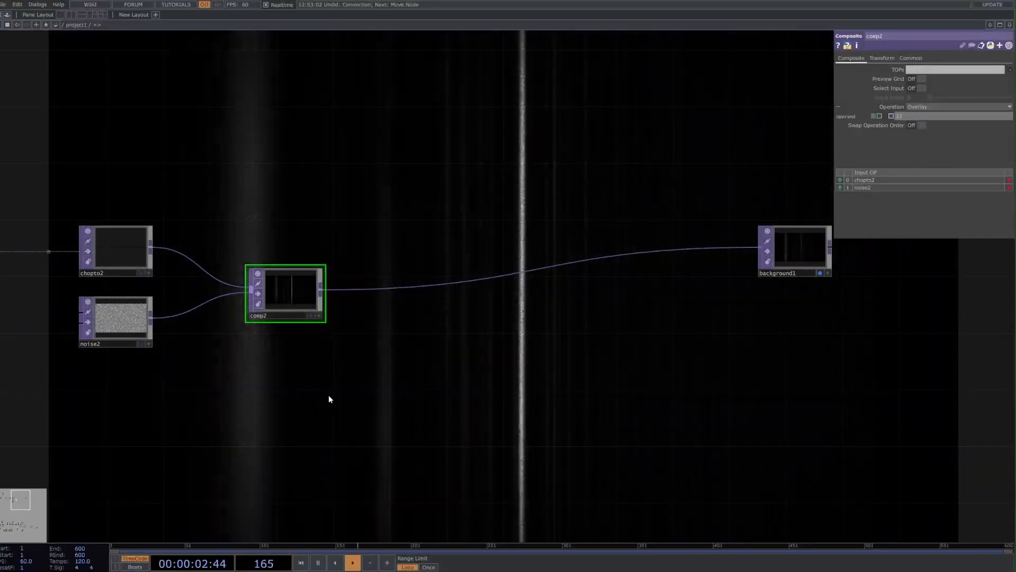
left_click_drag(295, 401, 253, 409)
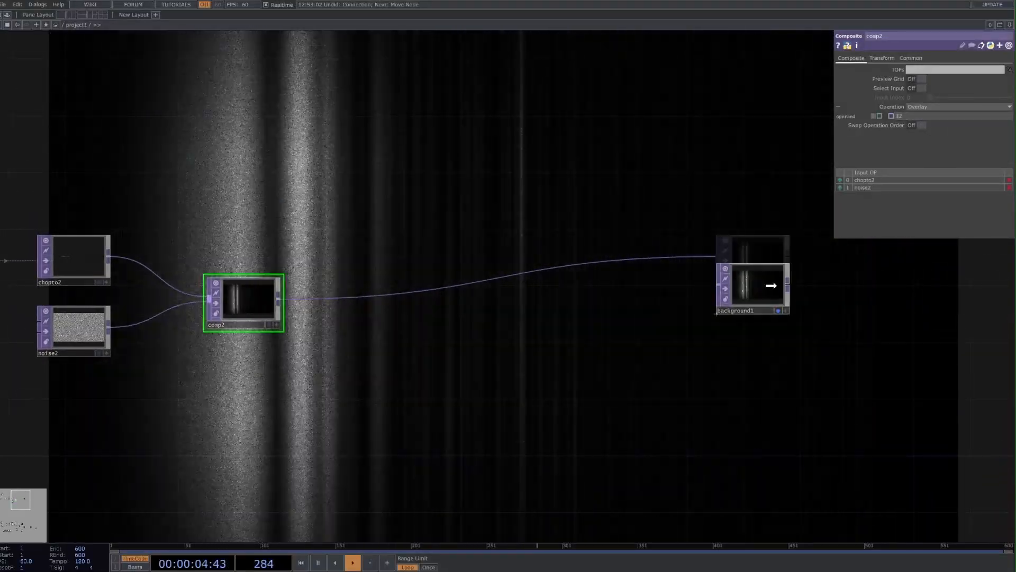
left_click_drag(771, 284, 785, 326)
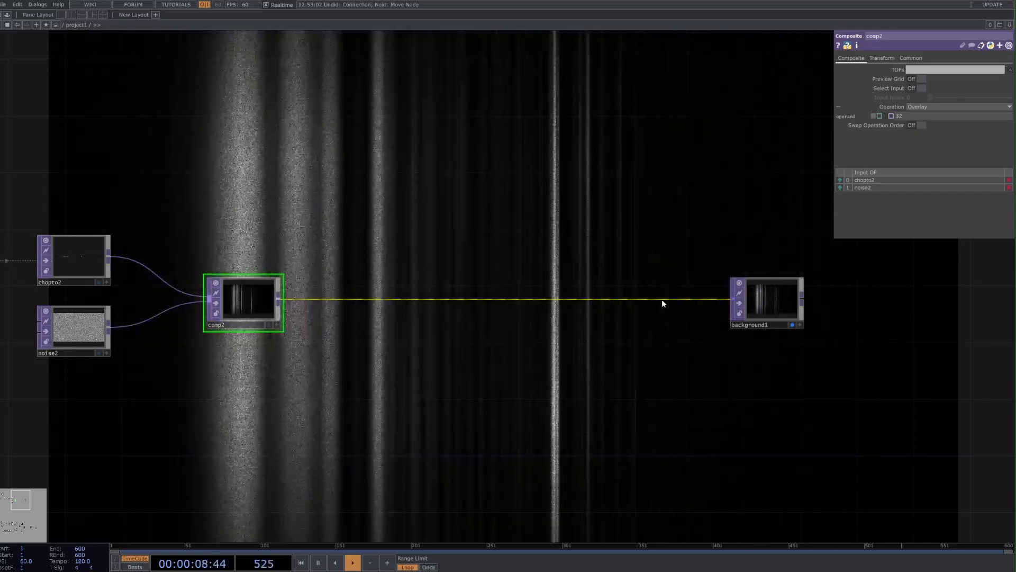
Review the chain from the audio file through audiospect2 to background1, and compare it with the finished example network below.
scroll(656, 325, "down", 3)
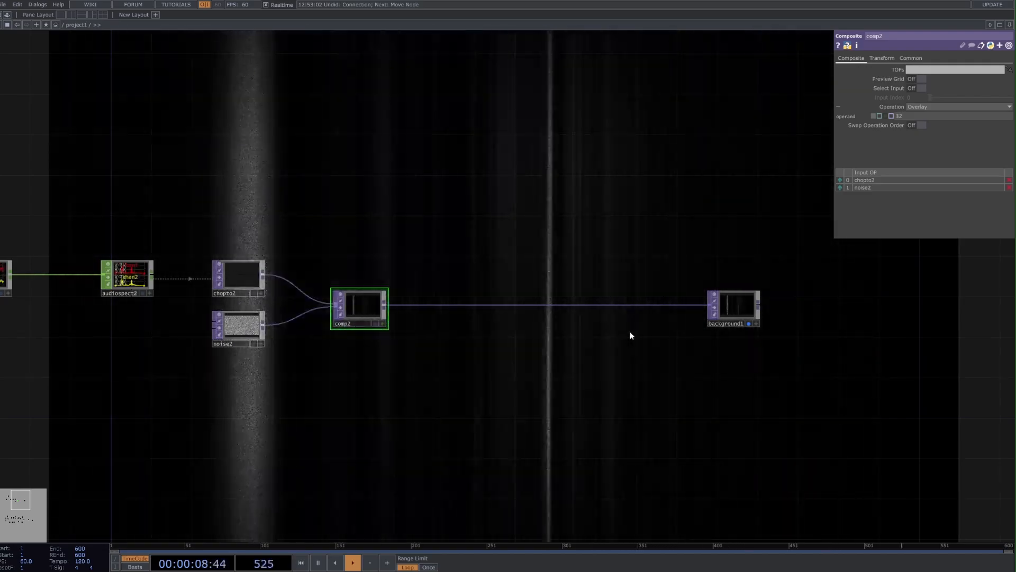
scroll(500, 448, "down", 2)
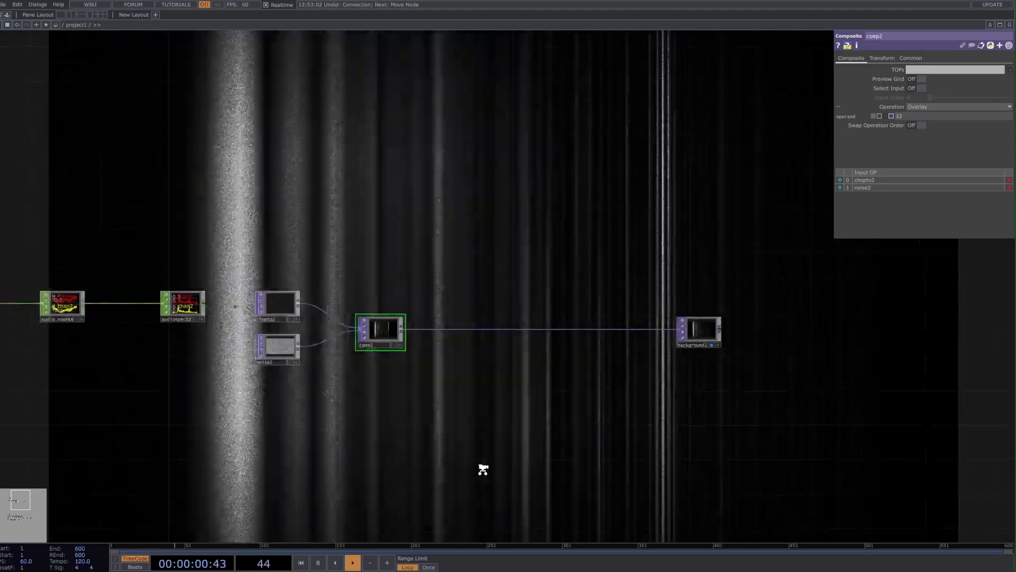
left_click_drag(492, 435, 744, 408)
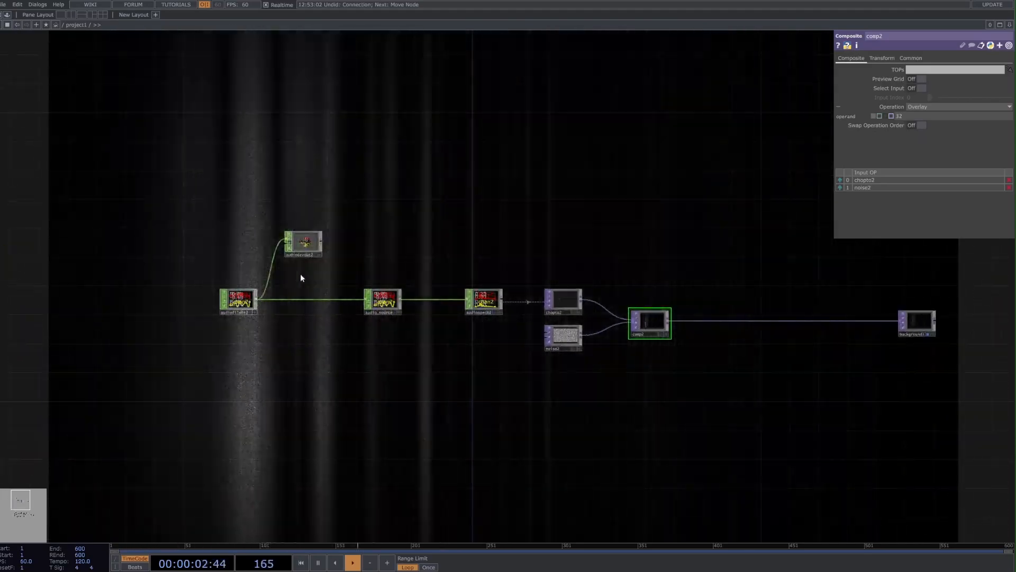
scroll(235, 306, "up", 3)
left_click(233, 305)
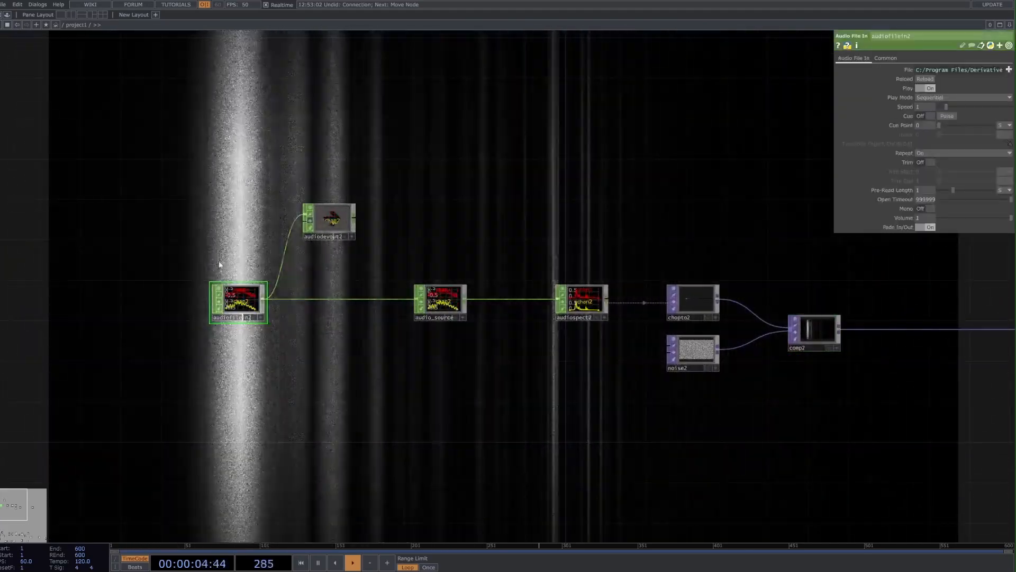
left_click(582, 303)
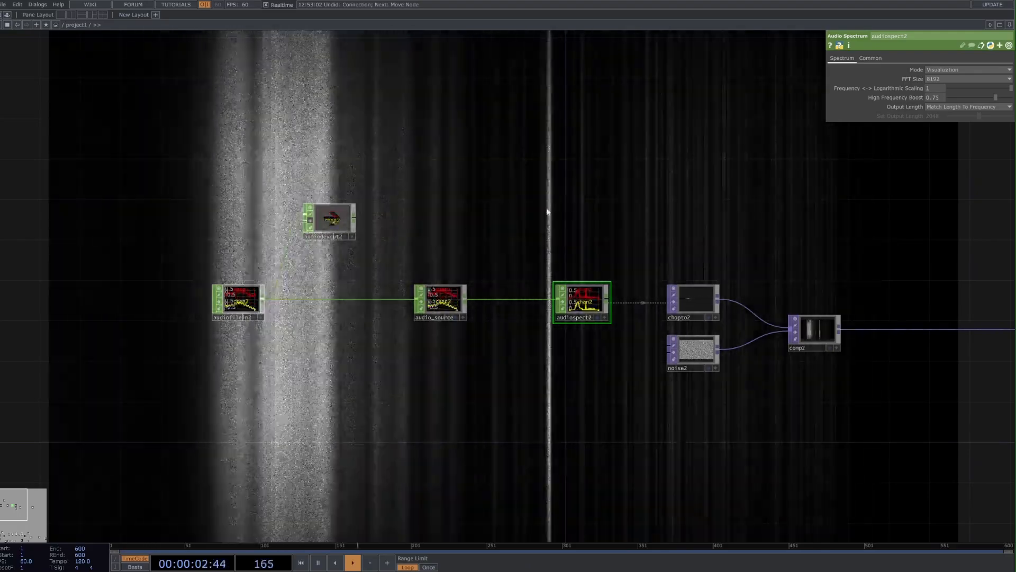
left_click_drag(955, 266, 752, 265)
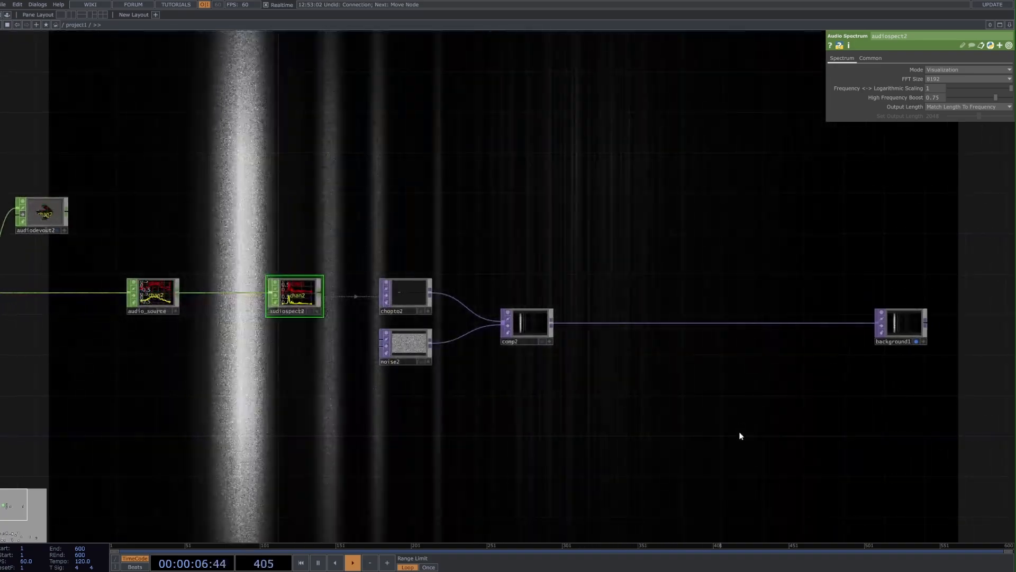
scroll(708, 427, "down", 2)
scroll(641, 377, "down", 2)
left_click_drag(646, 390, 524, 241)
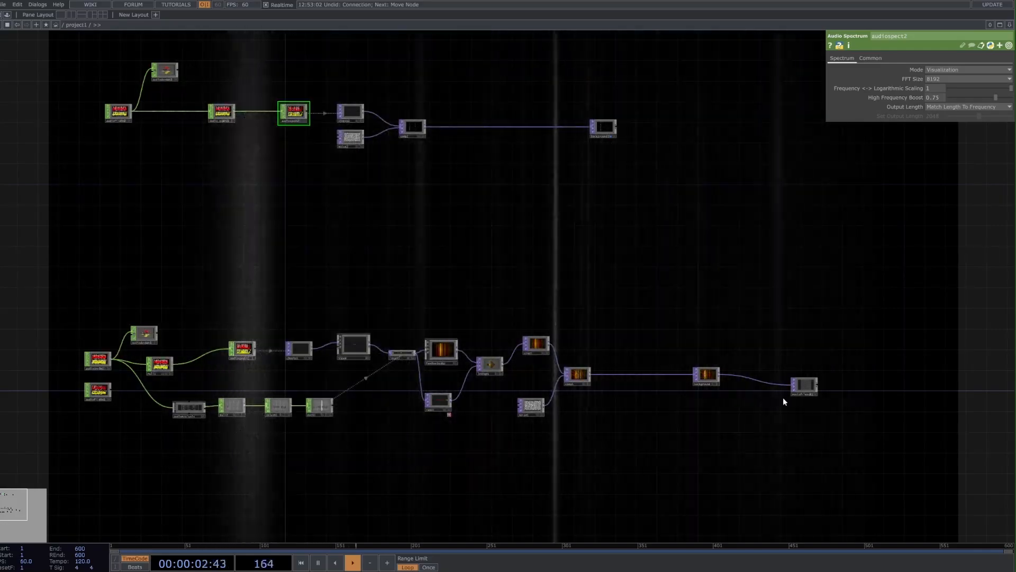
left_click_drag(566, 325, 593, 351)
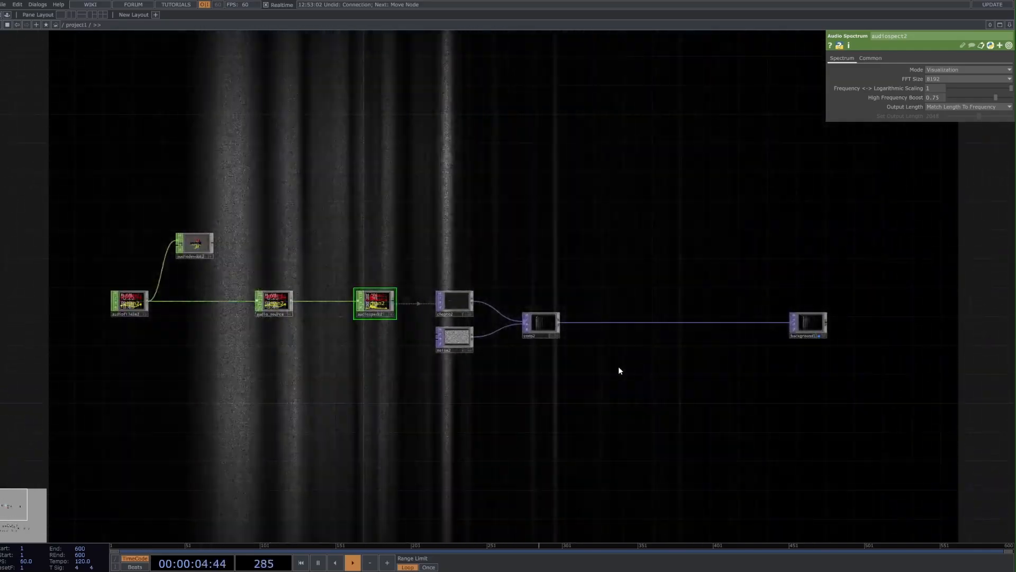
scroll(609, 359, "up", 3)
left_click_drag(78, 110, 1000, 204)
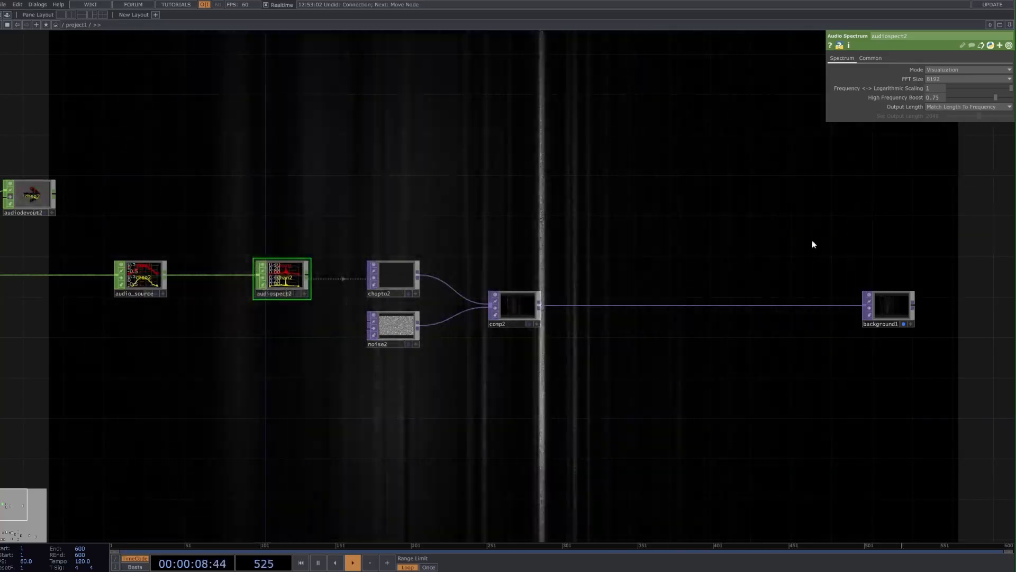
Spread the nodes out by moving comp2 and background1 farther from chopto2 and lowering noise2.
left_click_drag(729, 267, 592, 257)
scroll(407, 291, "down", 2)
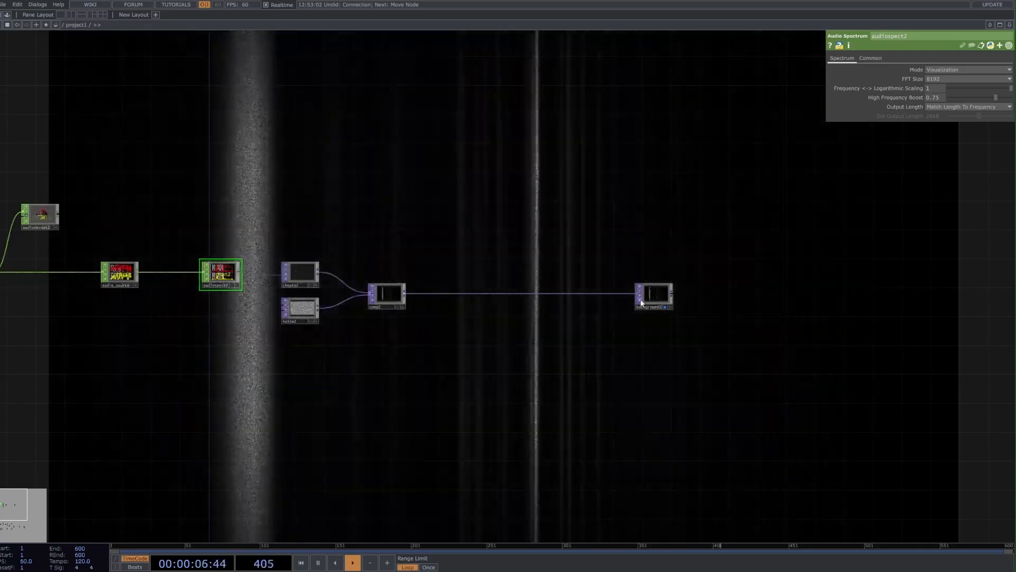
left_click_drag(385, 343, 489, 311)
left_click_drag(304, 316, 318, 353)
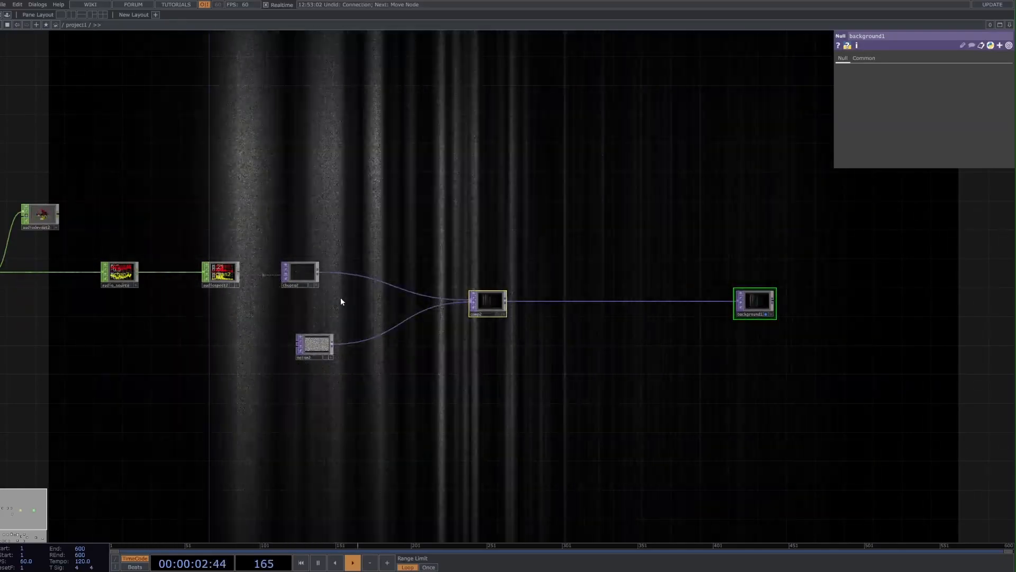
Insert a Crop TOP into the connection between chopto2 and comp2.
scroll(352, 271, "up", 5)
left_click(297, 274)
left_click(620, 333)
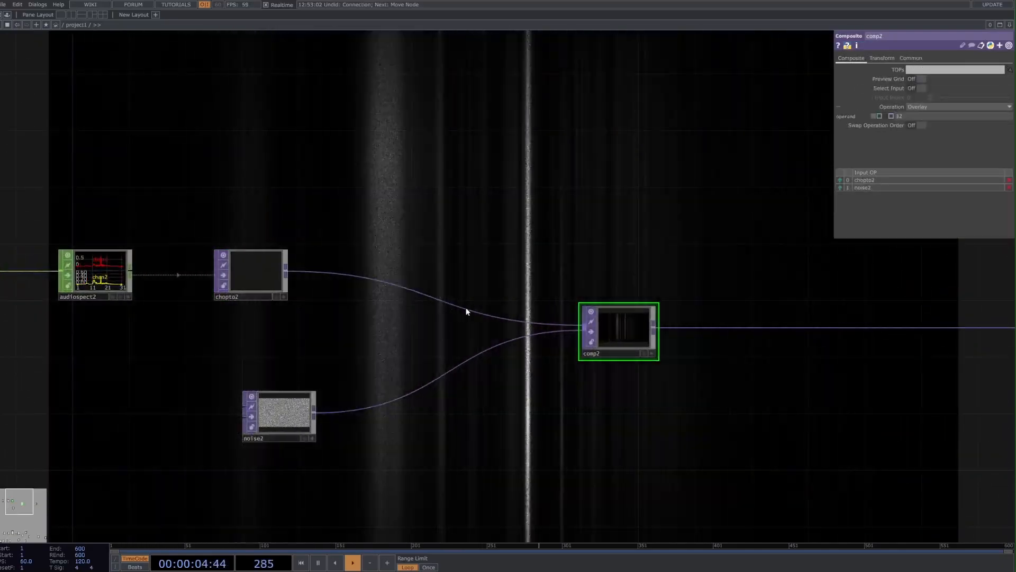
right_click(423, 288)
left_click(435, 284)
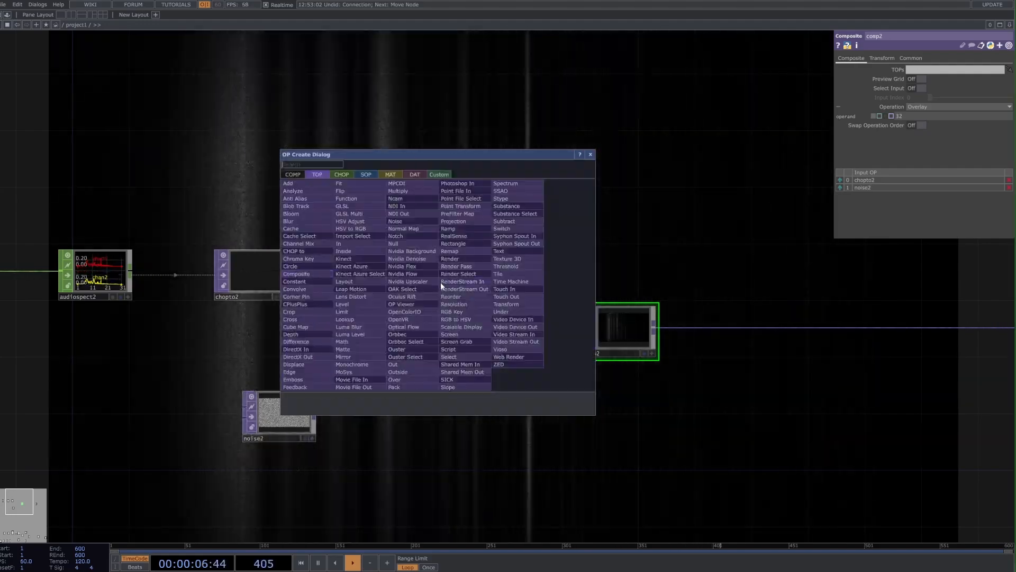
left_click(301, 310)
left_click(429, 285)
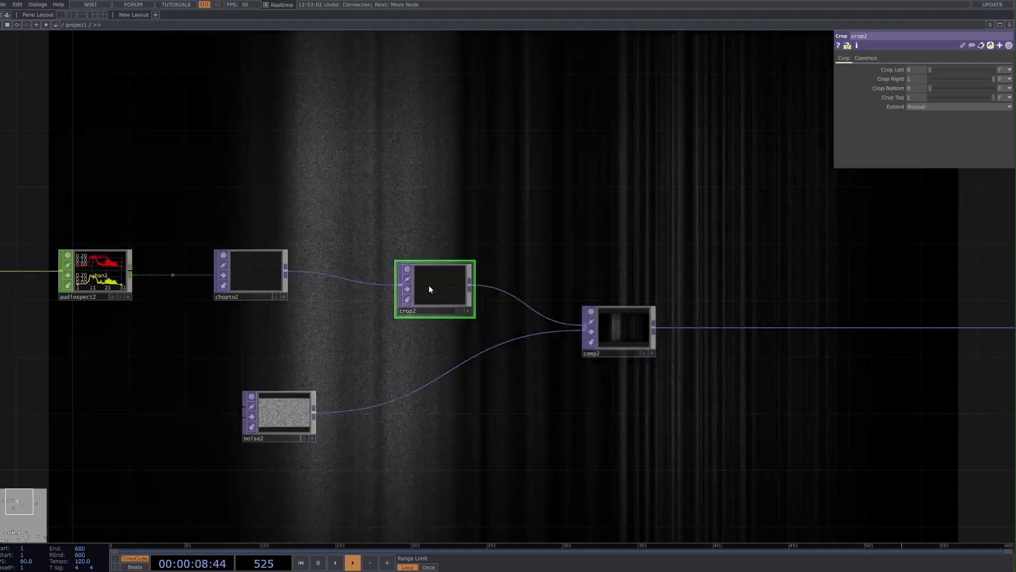
Trim the spectrum image with the Crop TOP by setting Crop Left to 0.172 and Crop Right to 0.775.
scroll(135, 267, "up", 6)
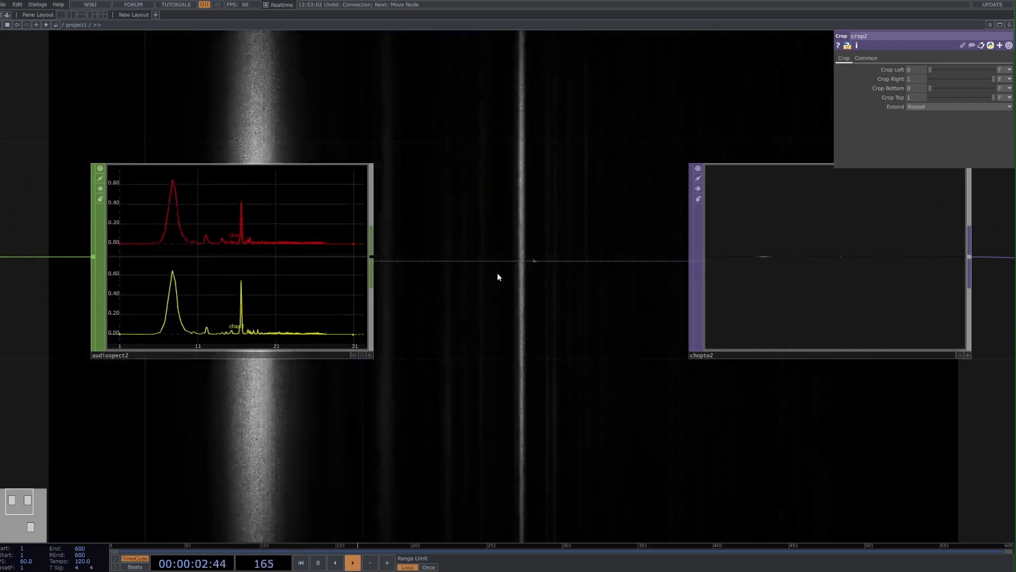
scroll(540, 356, "down", 8)
left_click_drag(490, 371, 423, 375)
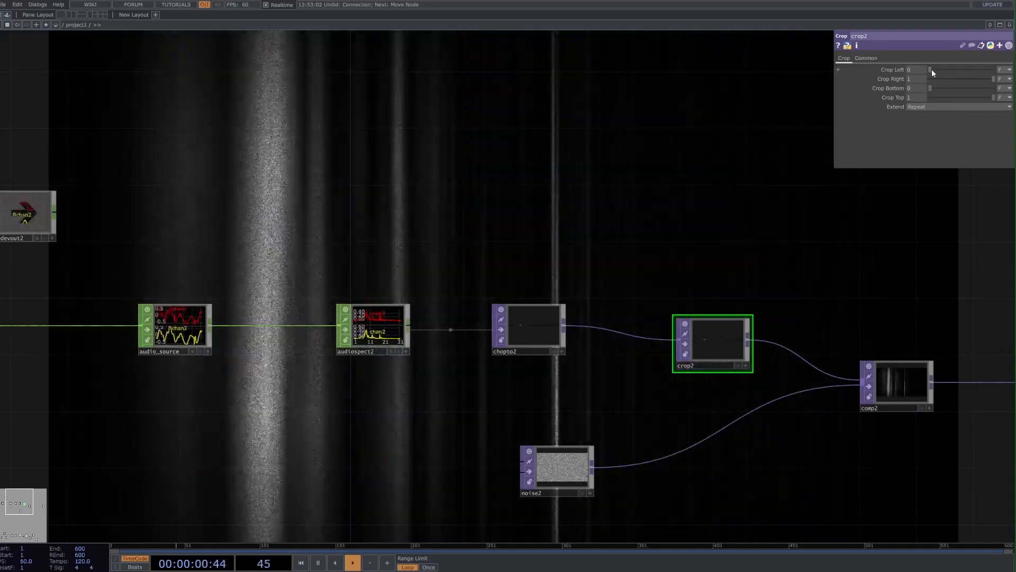
left_click_drag(932, 68, 980, 81)
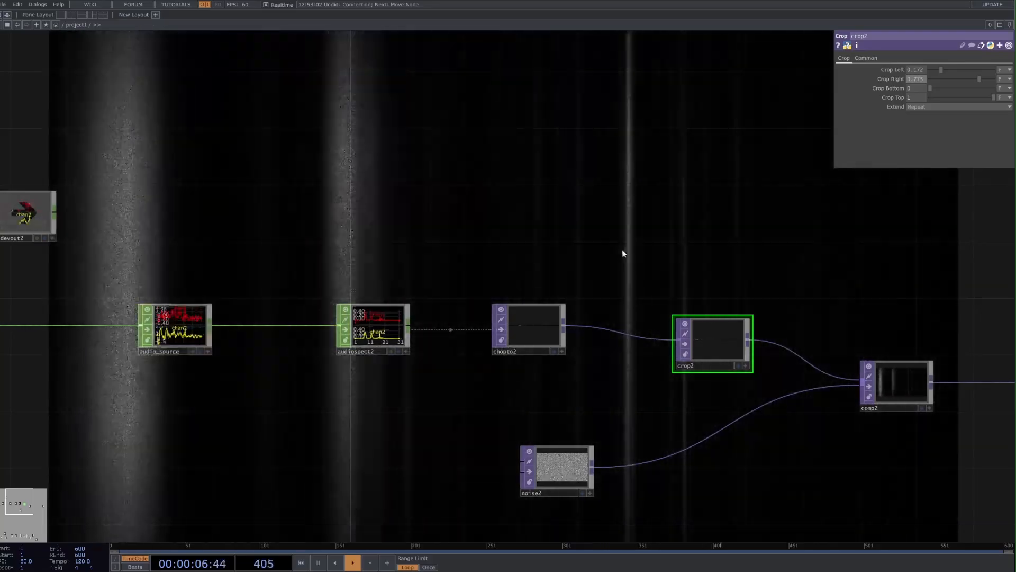
left_click_drag(901, 472, 712, 471)
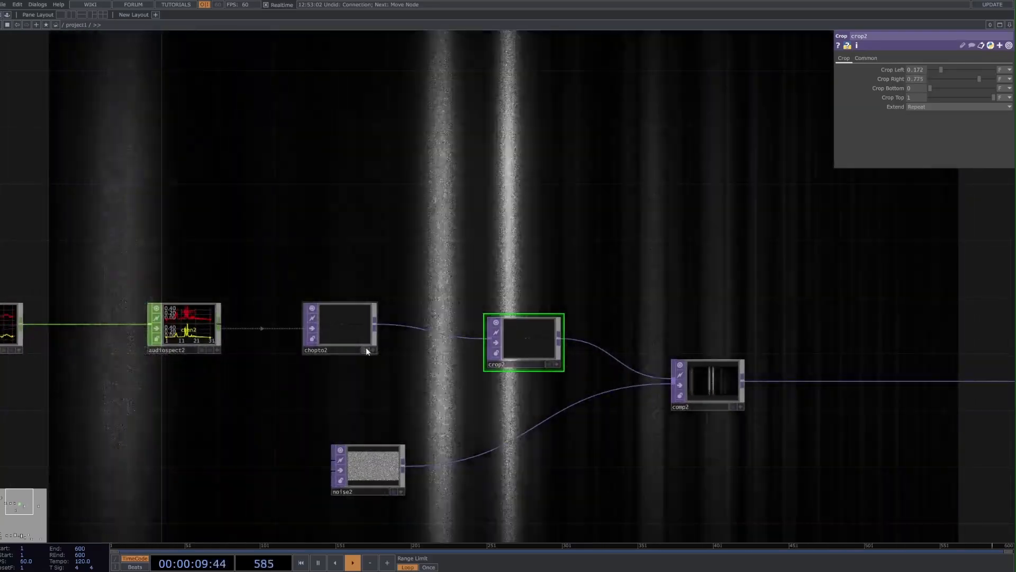
Preview chopto2's output behind the network, and switch its background display off again.
left_click(365, 350)
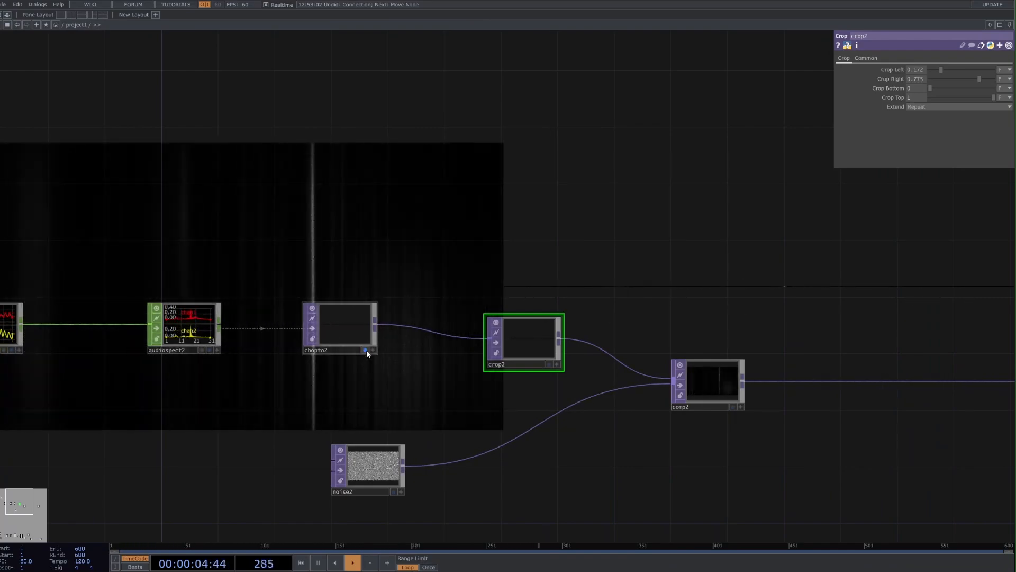
left_click(366, 350)
scroll(780, 319, "down", 3)
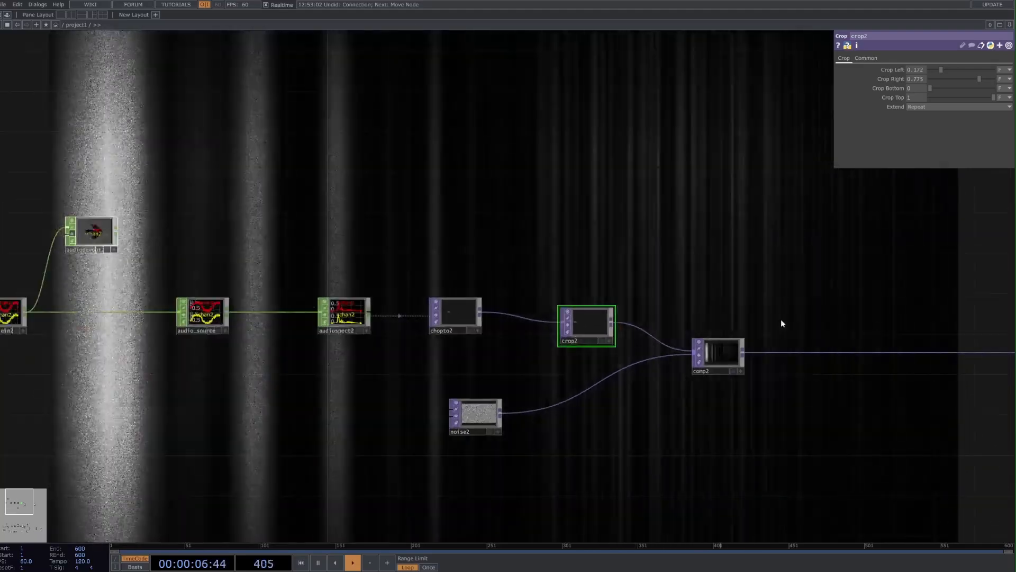
left_click_drag(835, 291, 796, 295)
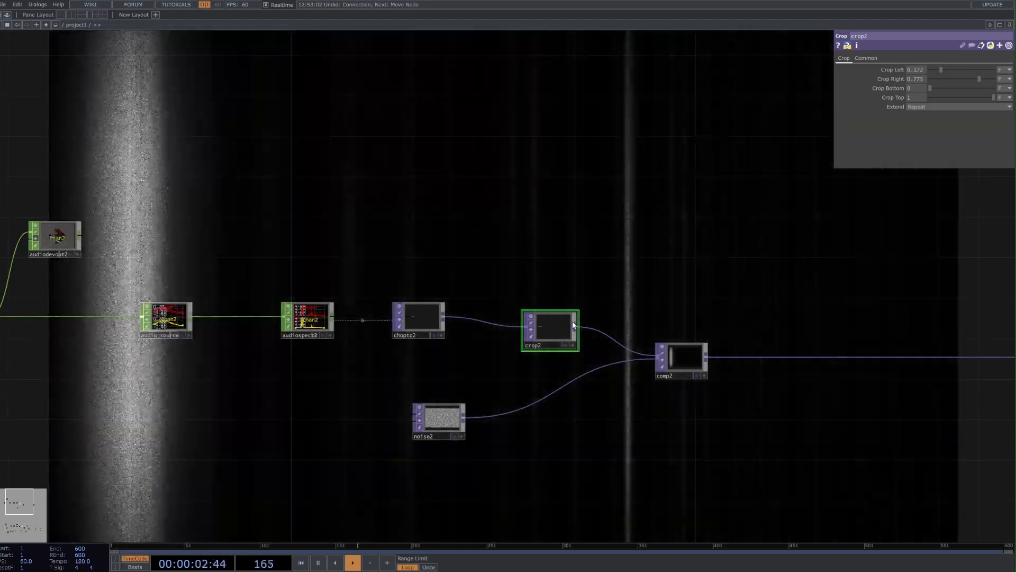
Set the Data Format of chopto2 to RG.
scroll(565, 352, "down", 6)
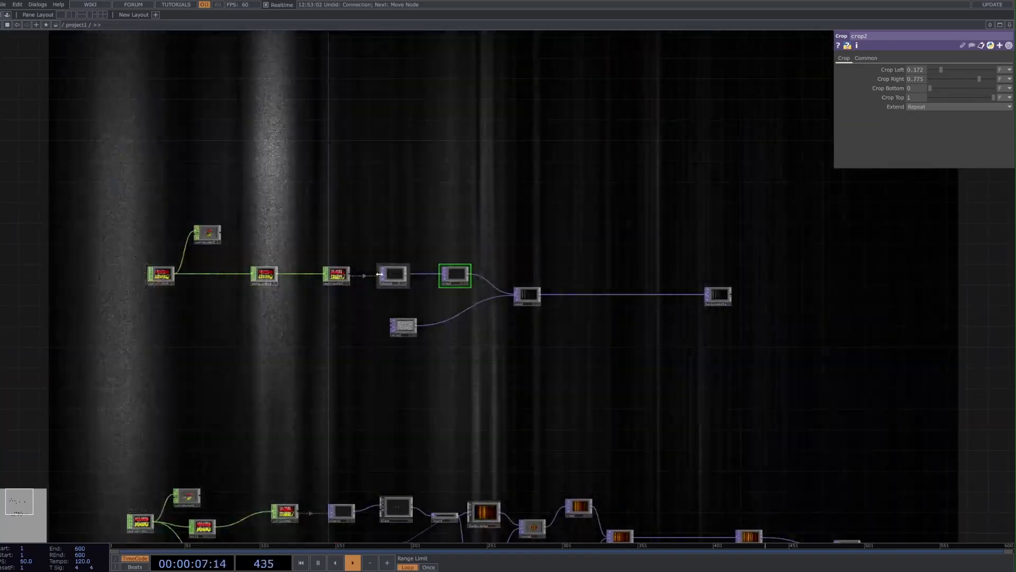
scroll(396, 271, "up", 6)
left_click(396, 268)
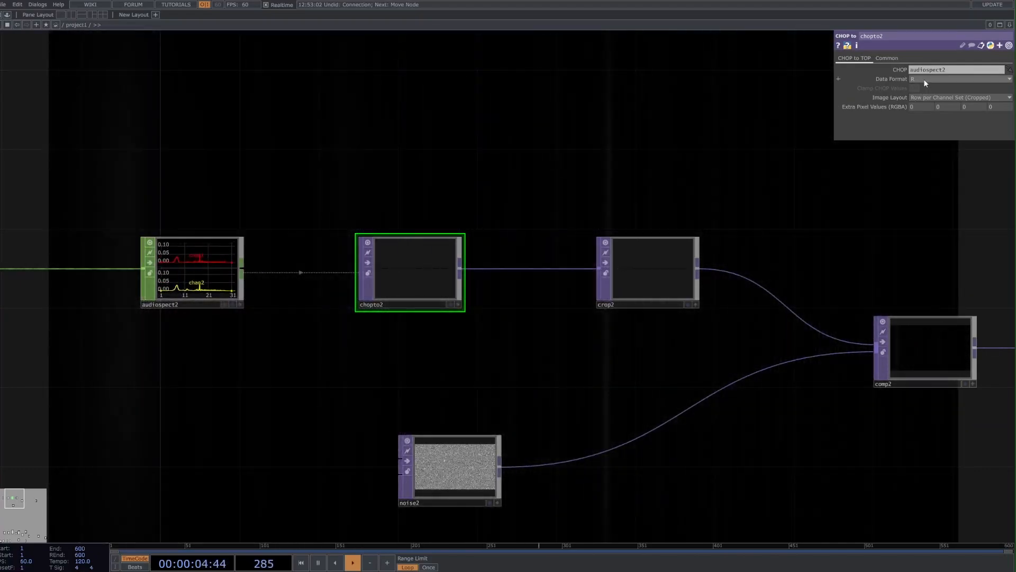
left_click(924, 80)
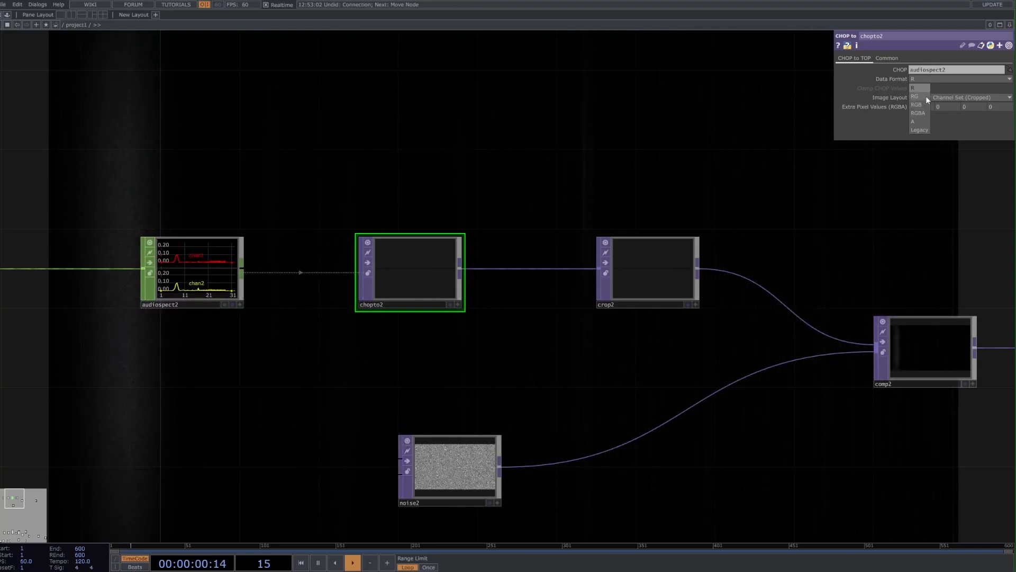
left_click(926, 97)
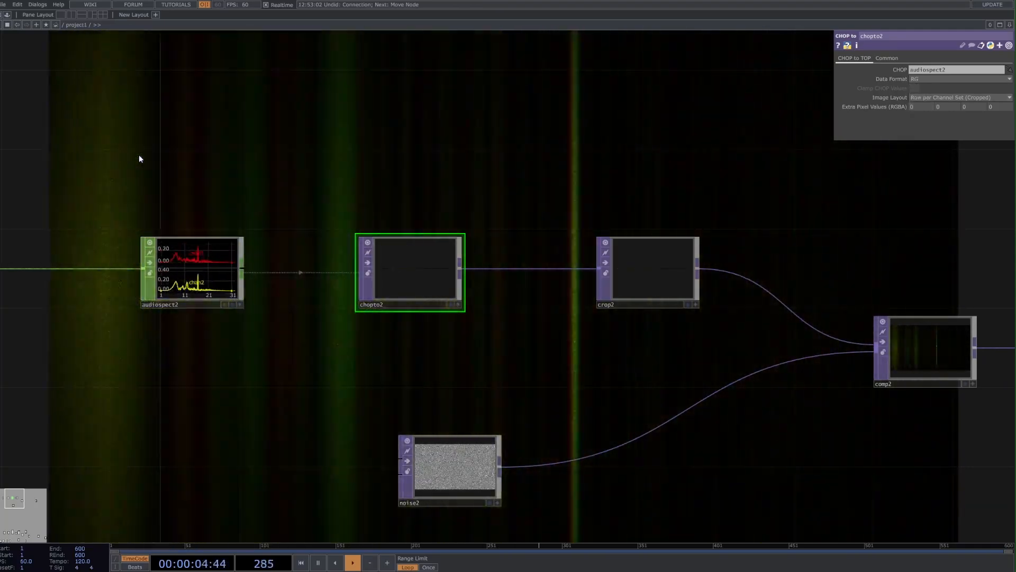
Try the Legacy data format on chopto2, and set it back to RG.
left_click_drag(141, 159, 445, 189)
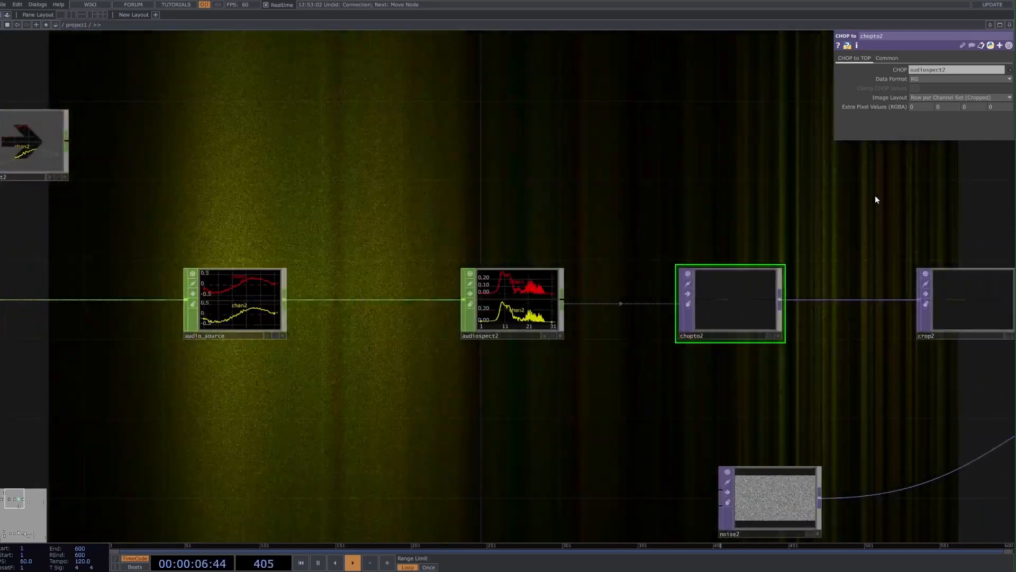
left_click_drag(533, 215, 437, 216)
left_click_drag(805, 281, 476, 281)
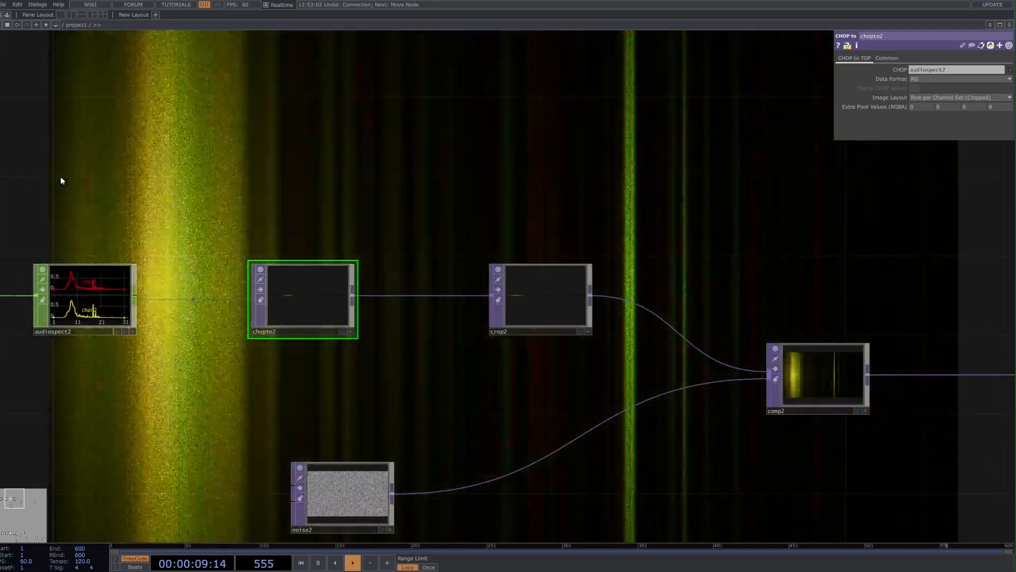
left_click_drag(298, 176, 304, 176)
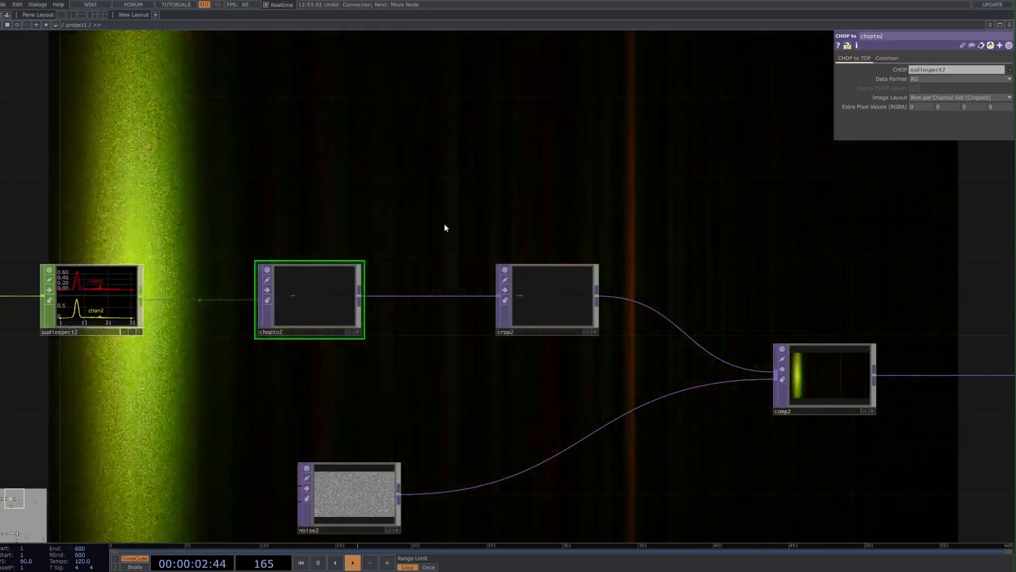
left_click(958, 82)
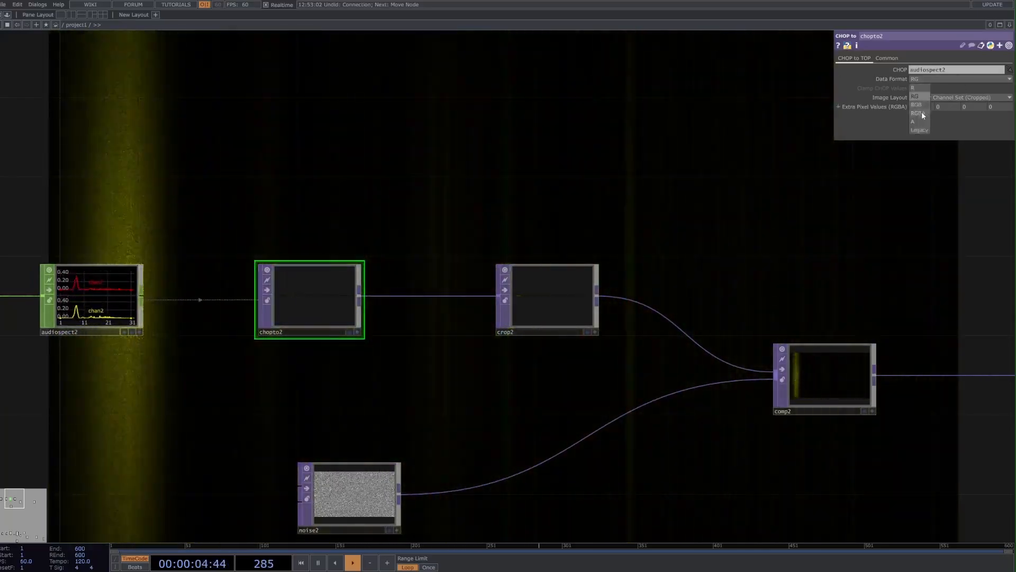
left_click(919, 129)
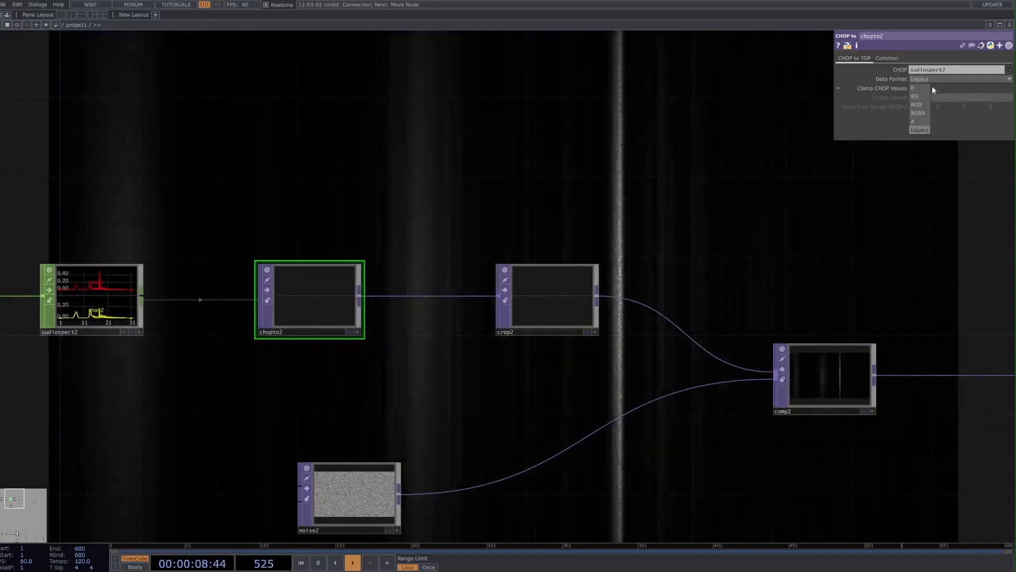
left_click(927, 89)
left_click(918, 96)
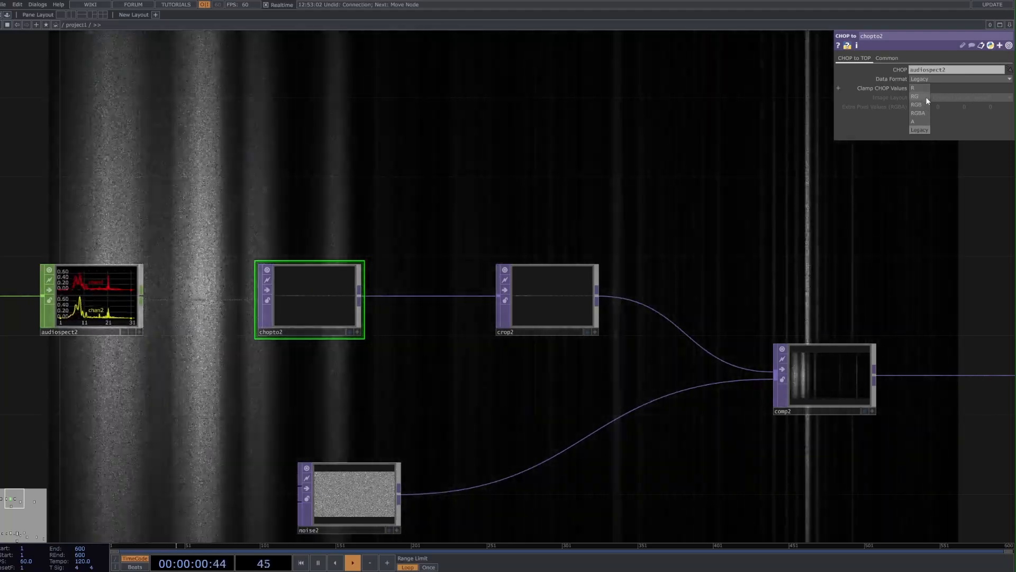
Compare the chain from the audio file to background1 with the finished example network below it.
left_click_drag(912, 226, 760, 181)
scroll(594, 288, "down", 2)
scroll(704, 453, "down", 4)
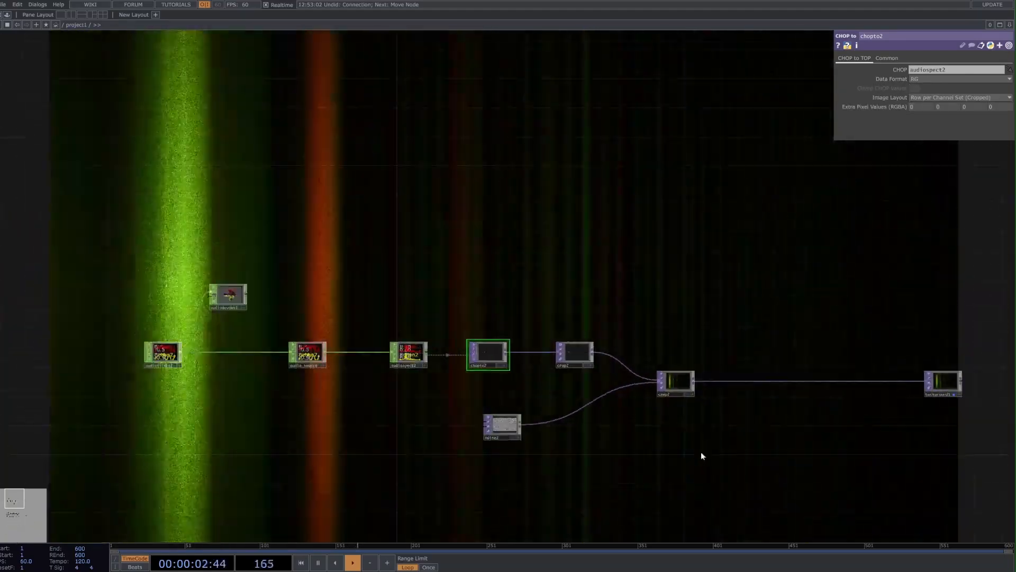
left_click_drag(704, 454, 467, 329)
scroll(467, 331, "down", 1)
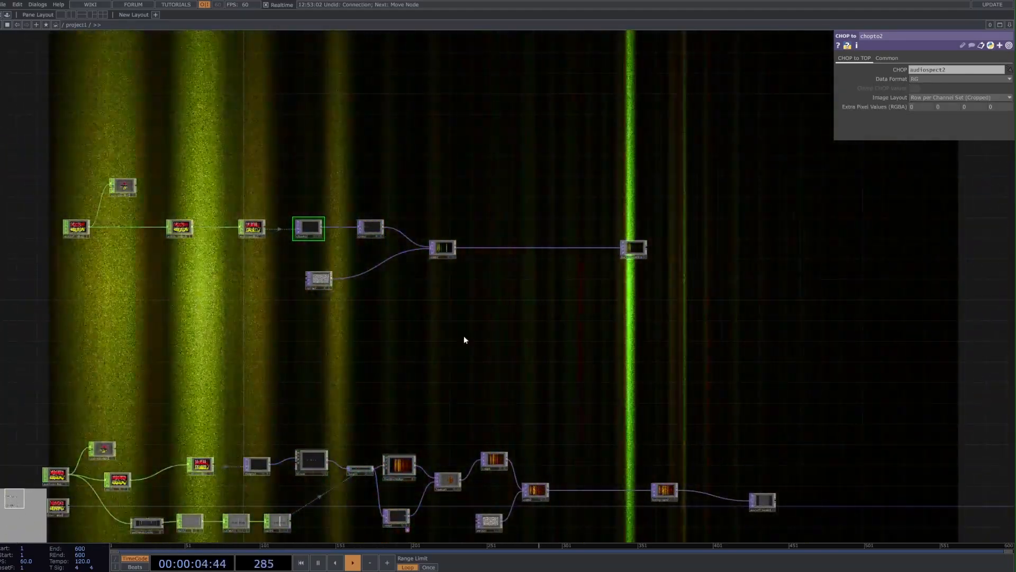
left_click_drag(469, 347, 509, 384)
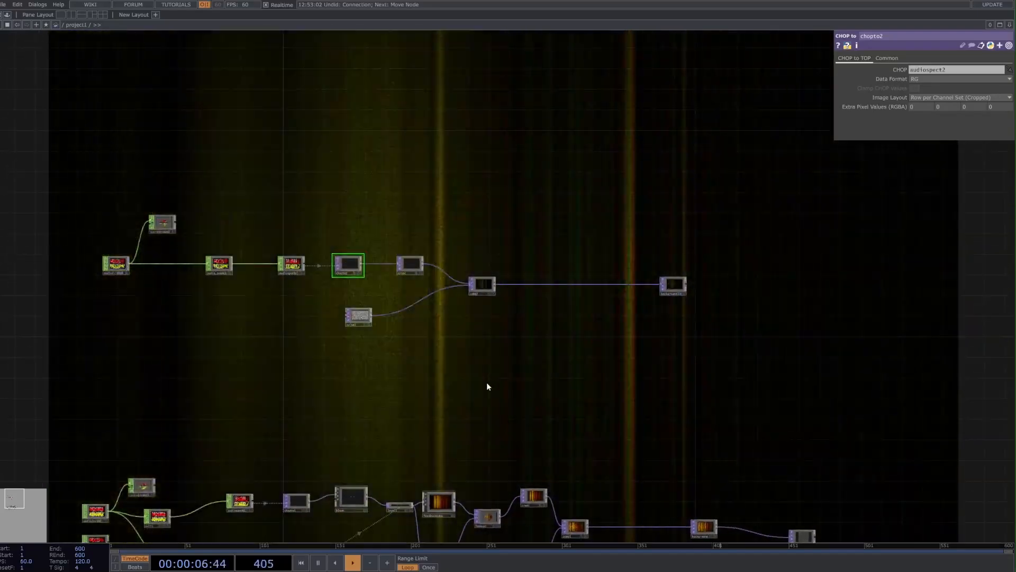
scroll(460, 392, "up", 3)
scroll(367, 301, "down", 2)
Make room after chopto2 by moving crop2, comp2, background1 and noise2 farther along the chain, with noise2 directly beneath crop2.
left_click_drag(326, 172, 336, 304)
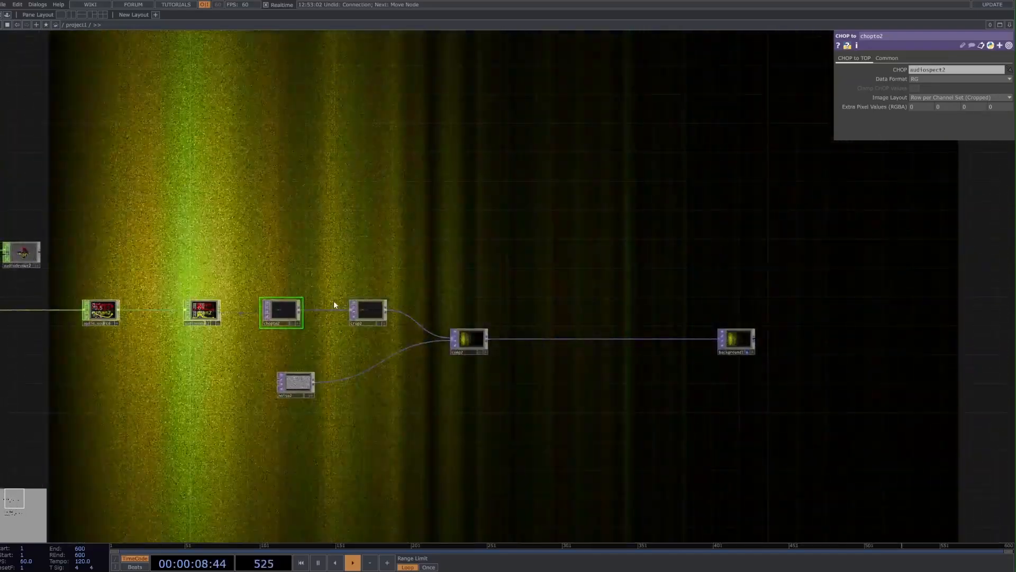
right_click_drag(369, 284, 763, 413)
left_click_drag(460, 338, 546, 339)
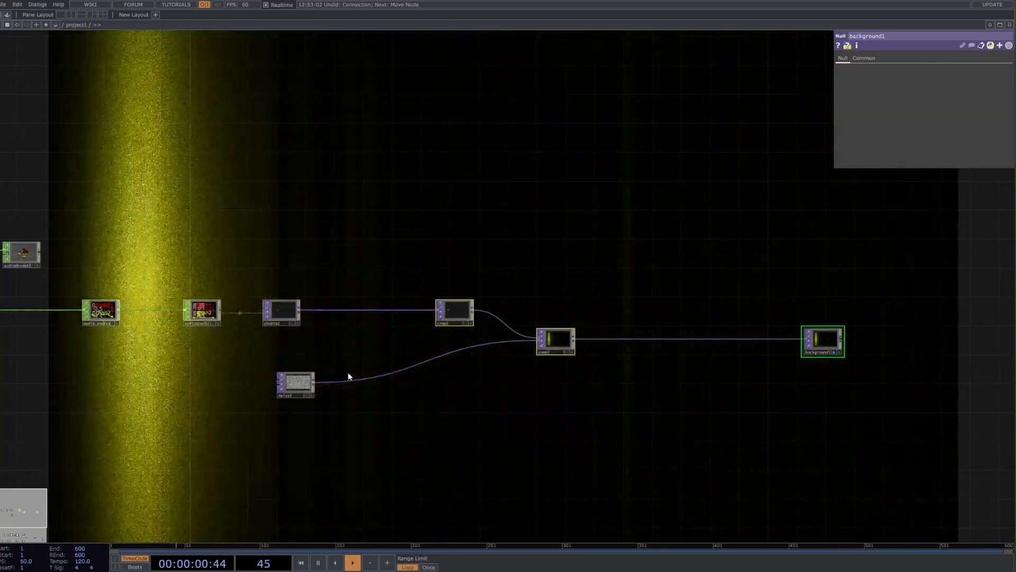
left_click_drag(479, 418, 458, 390)
right_click_drag(454, 279, 566, 401, "shift")
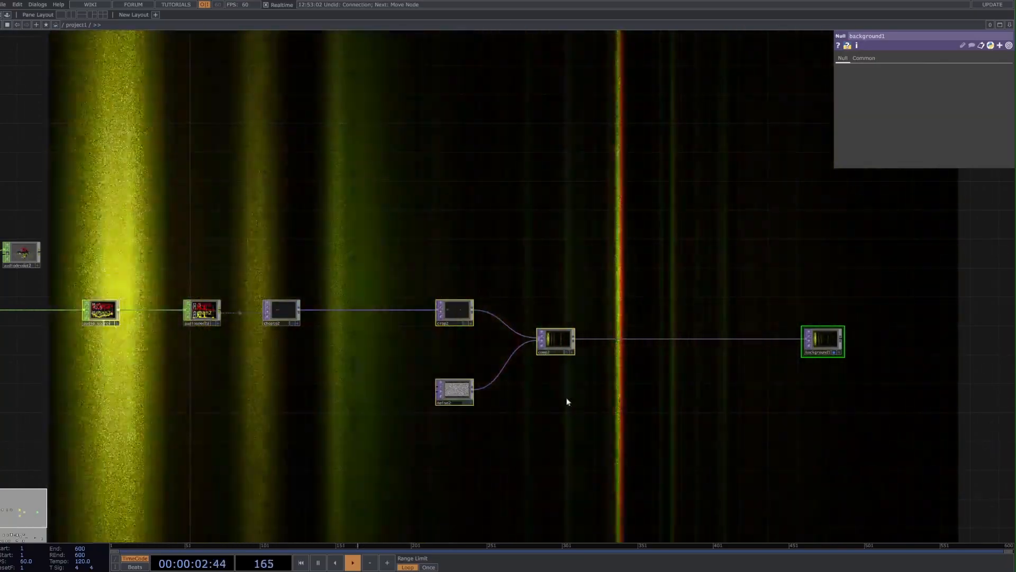
left_click_drag(469, 392, 641, 399)
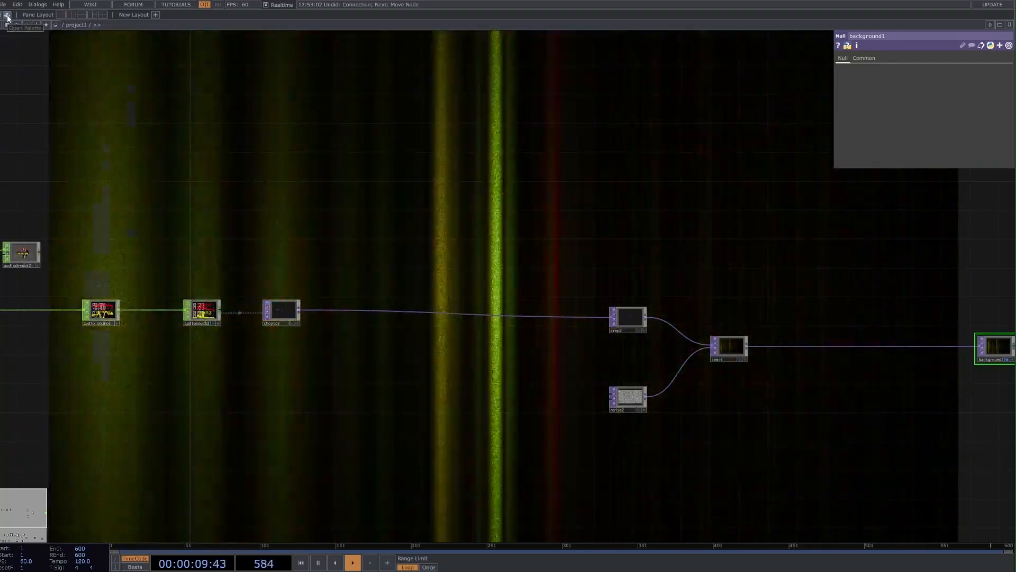
Add the bloom component from the palette's ImageFilters to the network, above the gap between chopto2 and crop2.
left_click(7, 19)
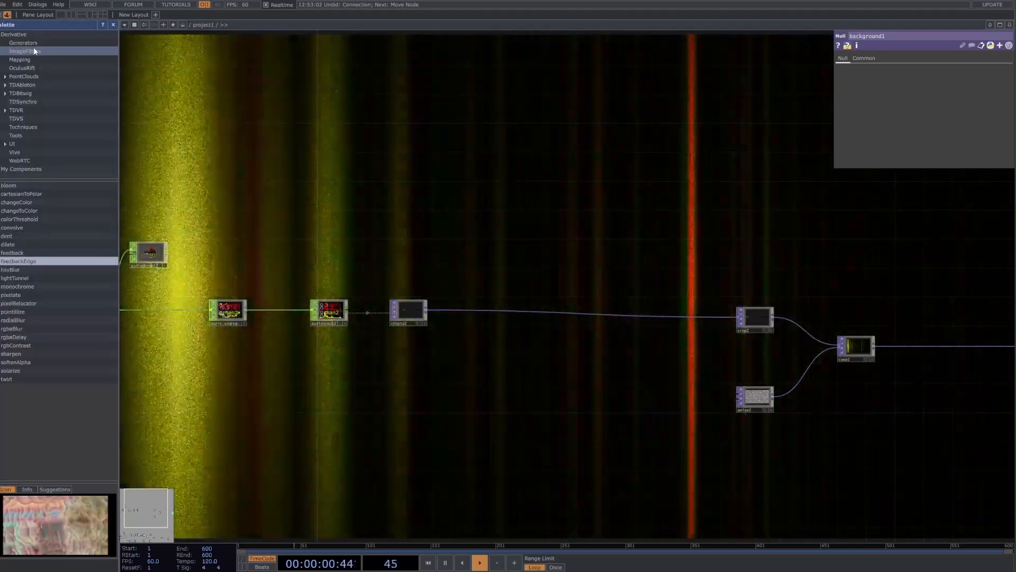
left_click(38, 52)
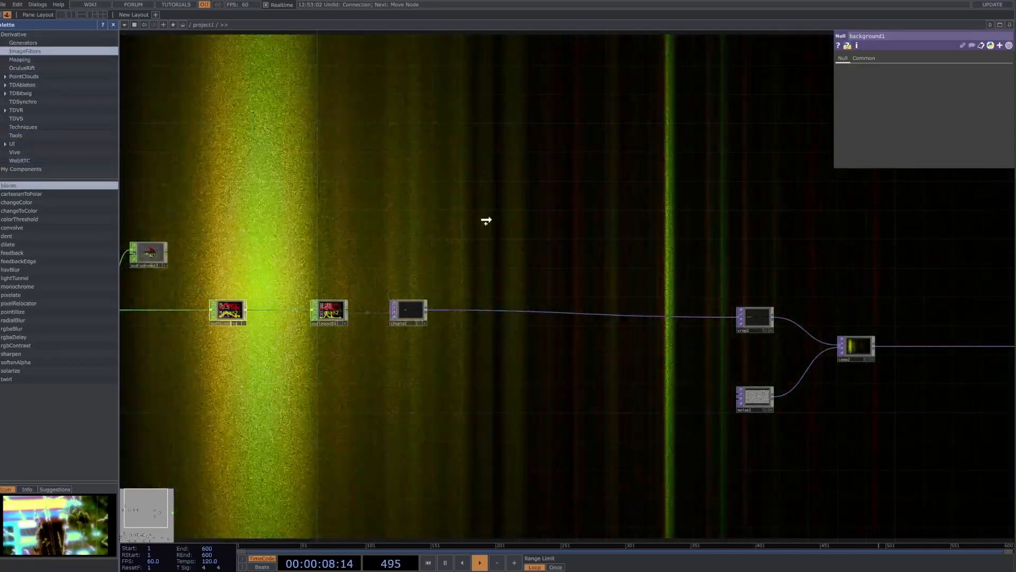
left_click(521, 220)
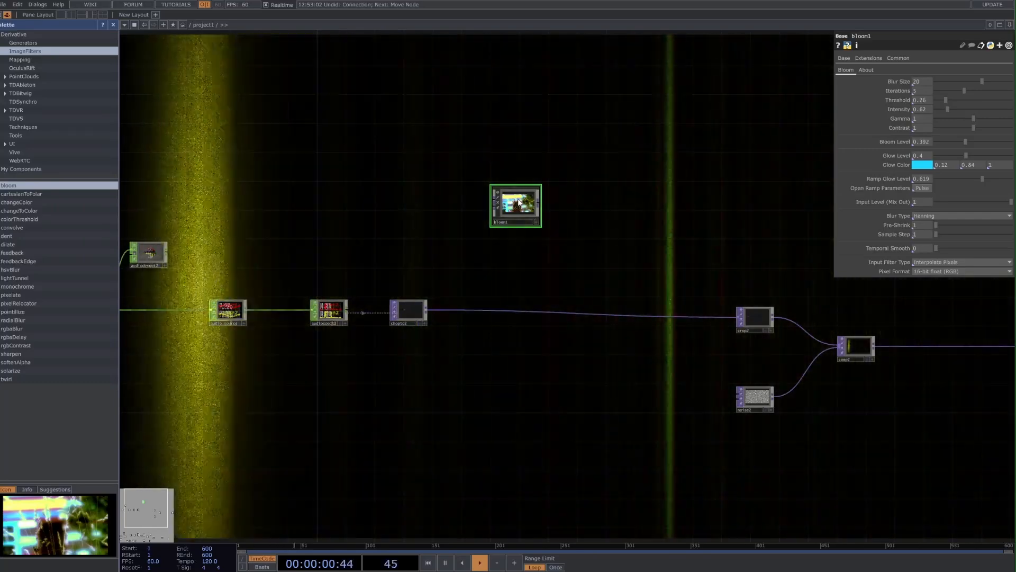
Look at the internal network of bloom1, and return to the project1 level.
key("i")
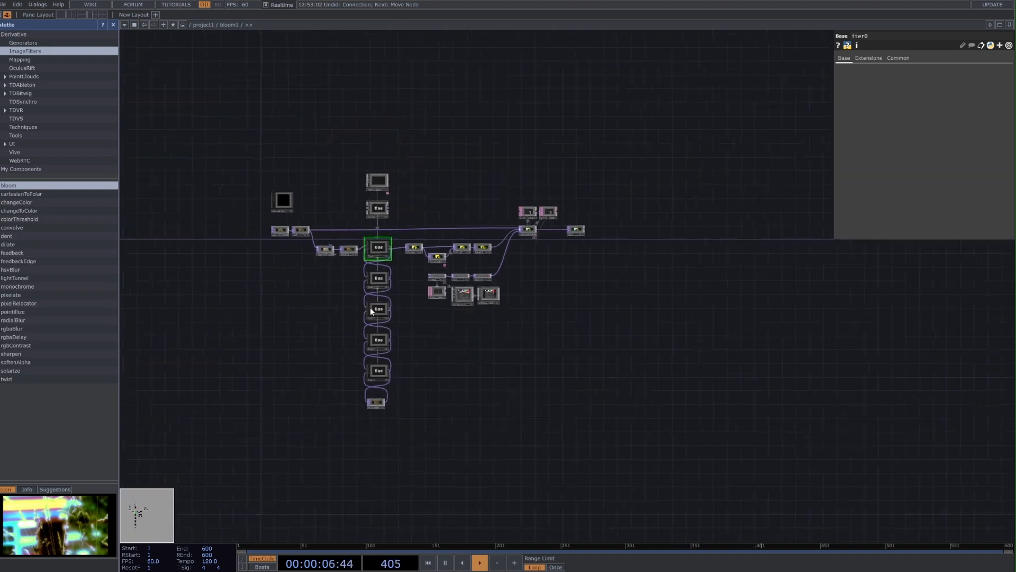
key("u")
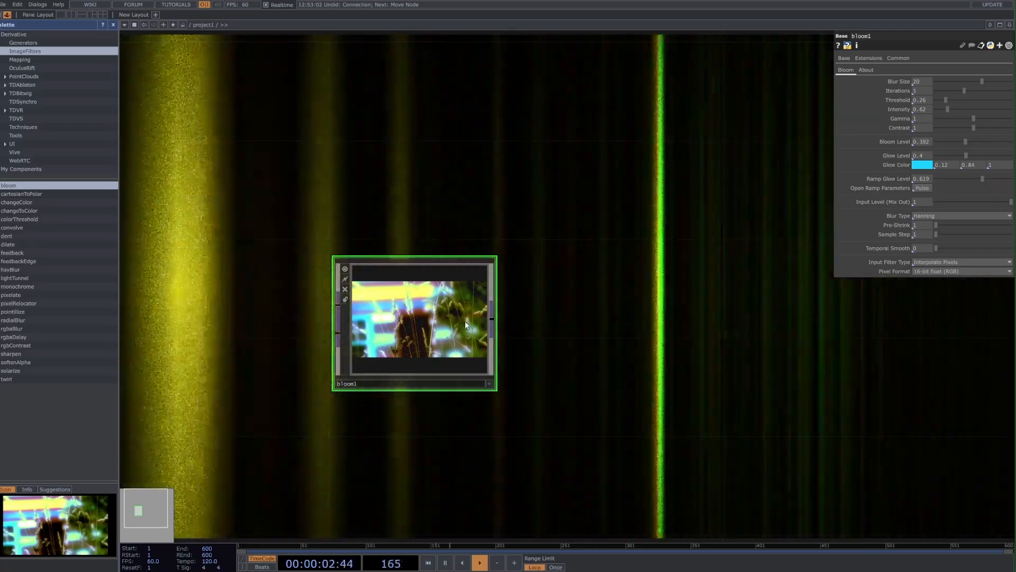
scroll(472, 404, "down", 2)
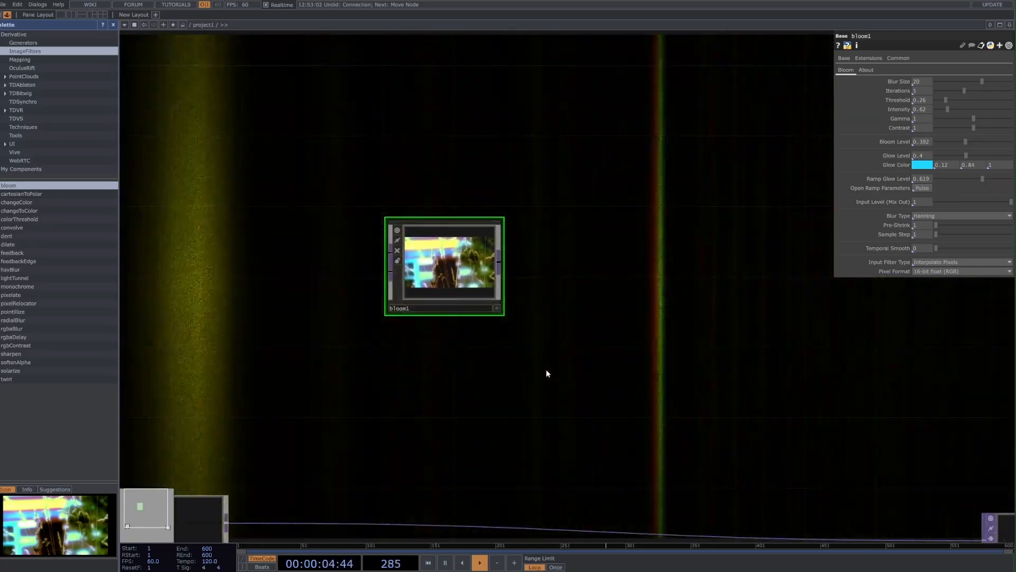
Wire bloom1 between chopto2 and crop2, and line it up with the chain.
scroll(547, 372, "down", 2)
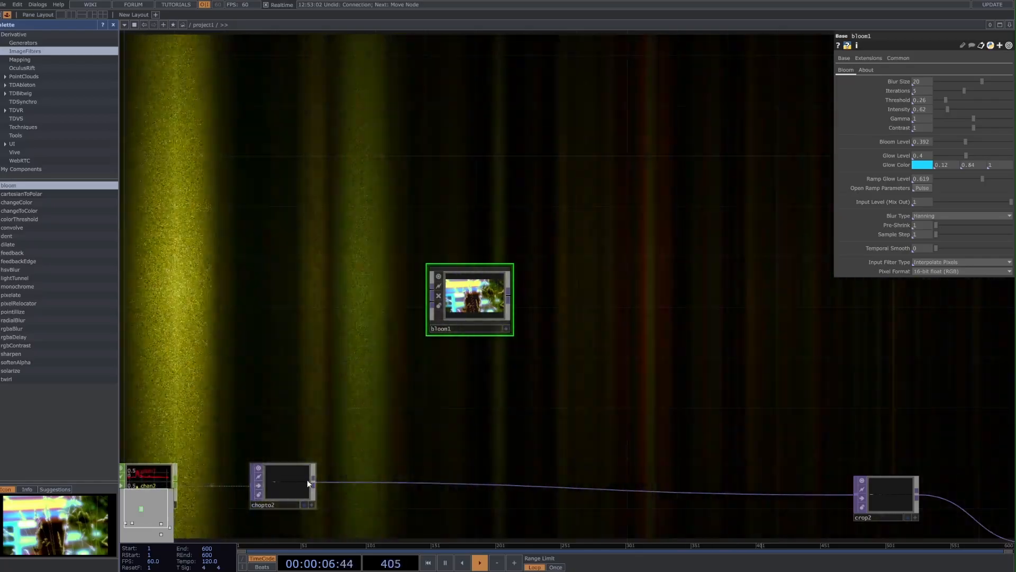
left_click_drag(310, 411, 265, 284)
left_click_drag(269, 354, 385, 160)
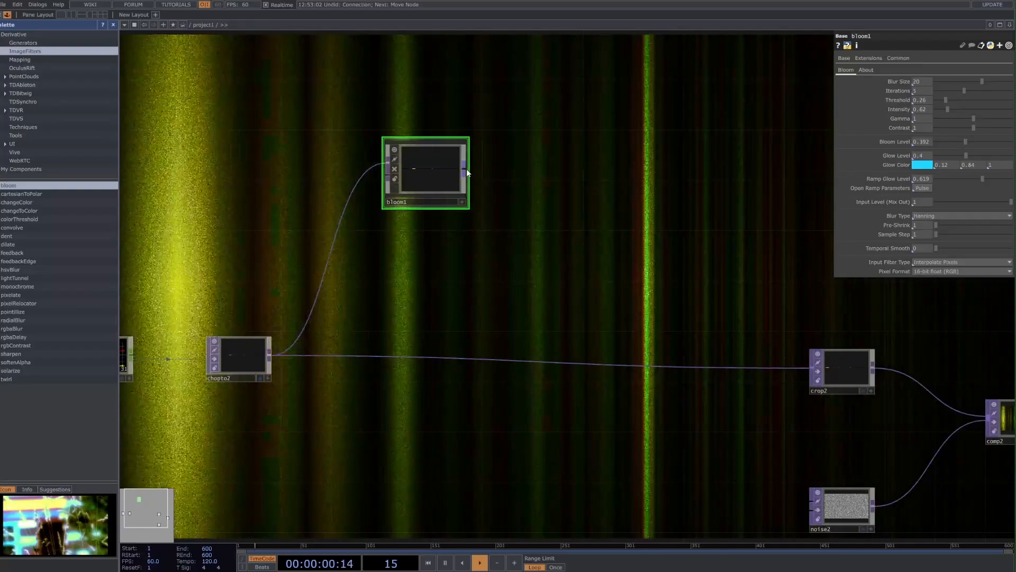
left_click_drag(464, 168, 792, 368)
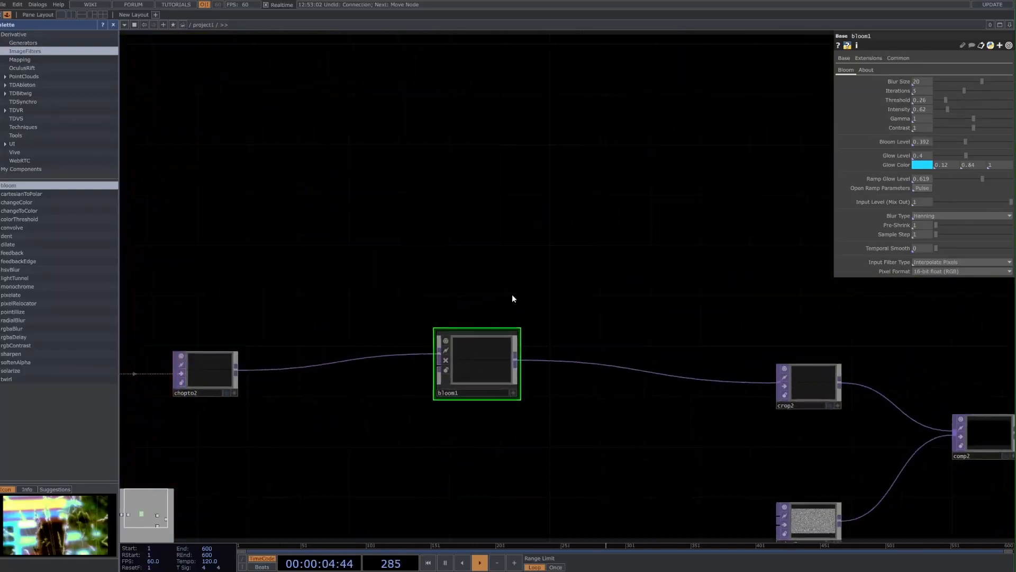
left_click_drag(512, 298, 490, 308)
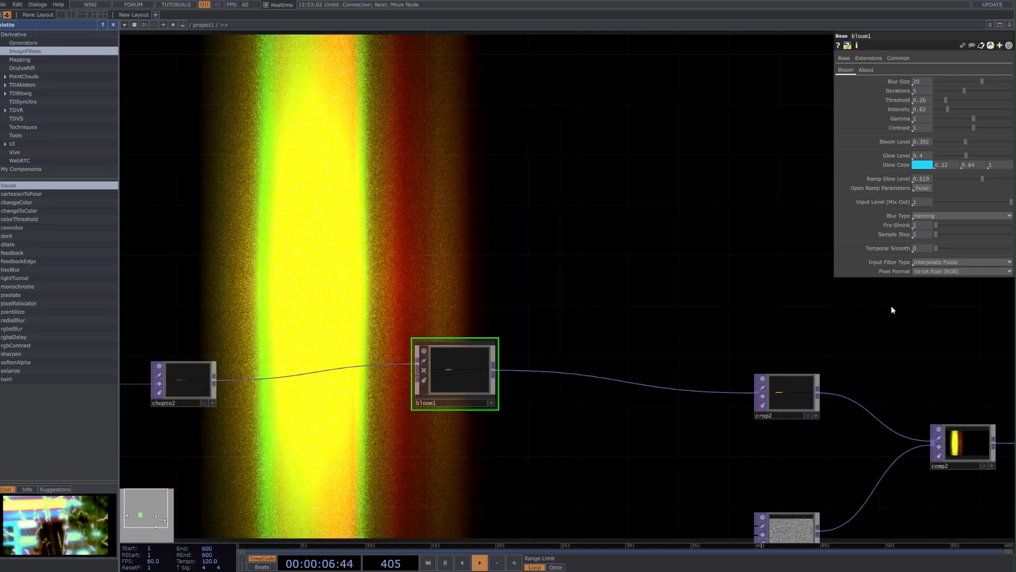
Set bloom1's Pixel Format to the positive-values 11-bit float (RGB) option and its Glow Color to white with saturation 0.
left_click(927, 271)
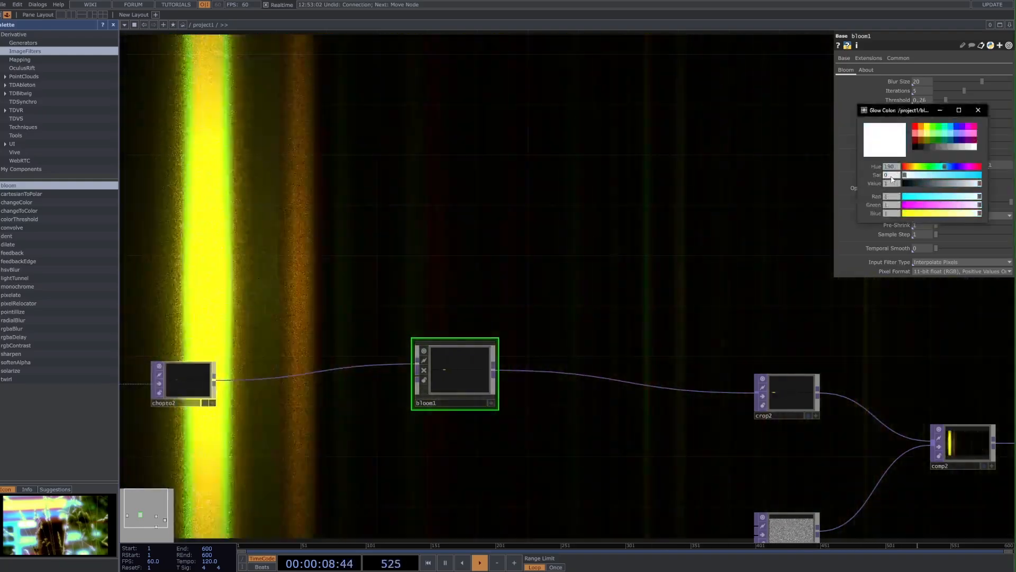
left_click(977, 110)
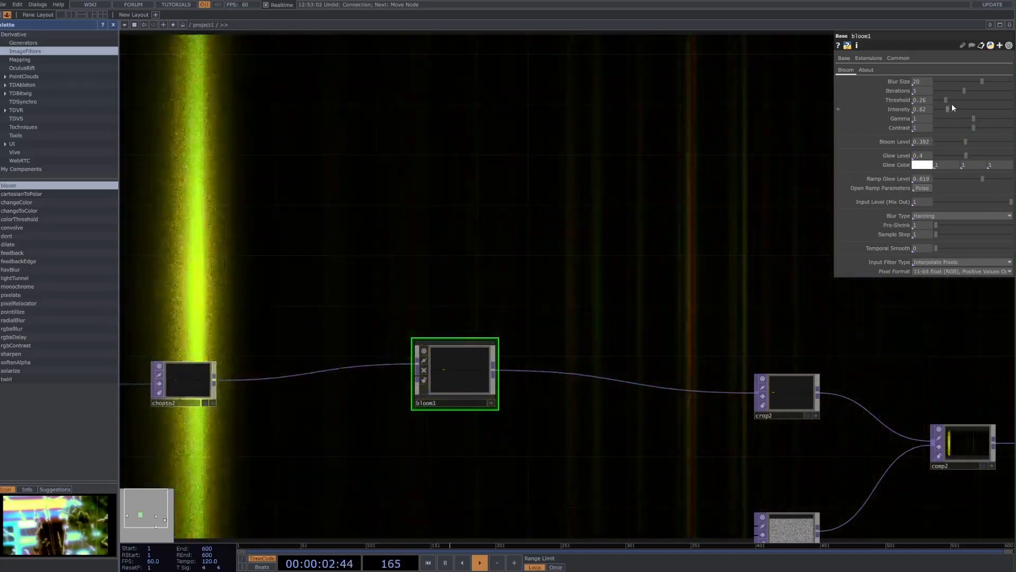
Refine the bloom1 effect by setting Threshold to 0.03, Blur Size to 1 and Iterations to 2.
left_click_drag(945, 100, 942, 100)
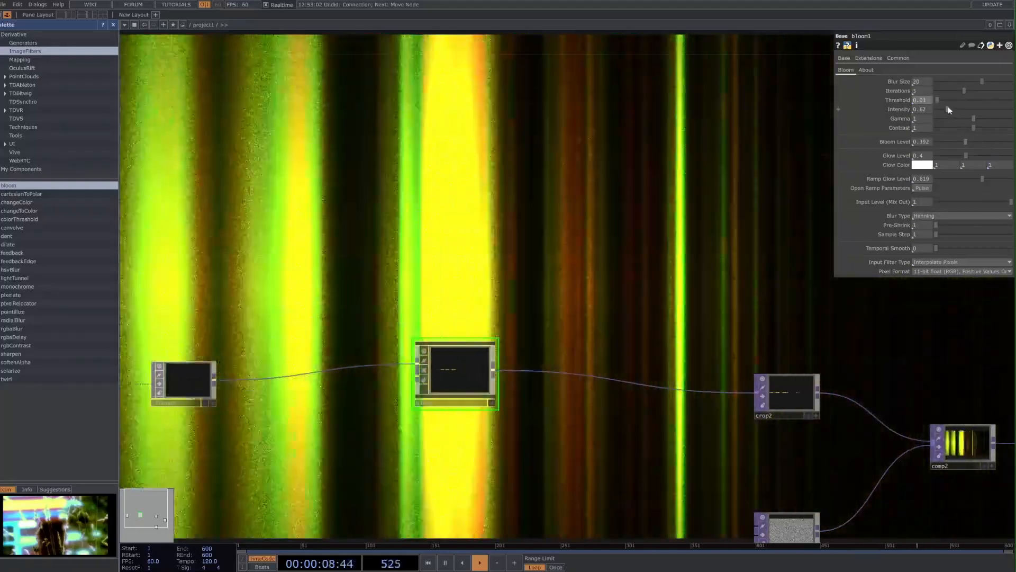
left_click_drag(948, 109, 981, 109)
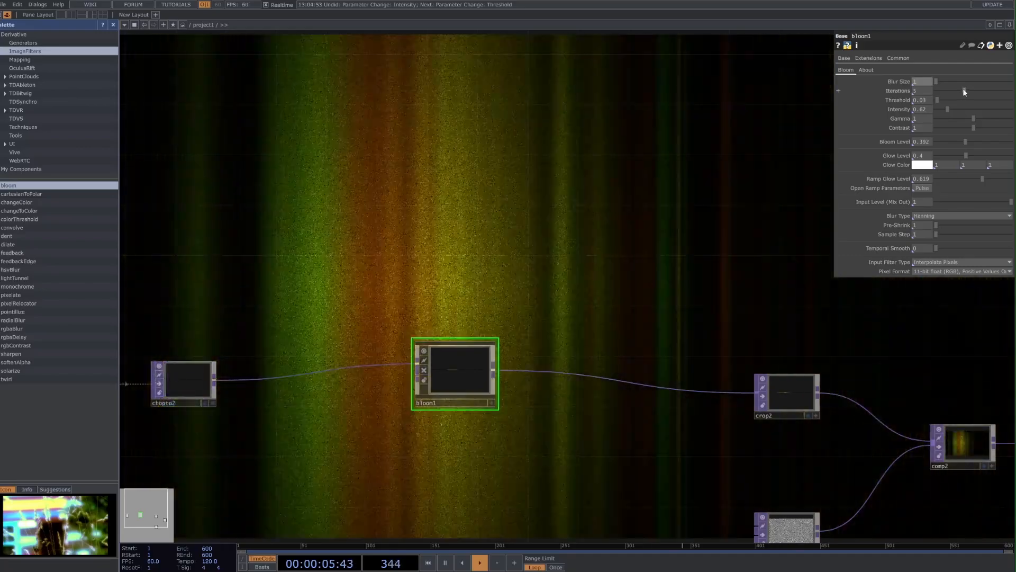
left_click_drag(964, 91, 920, 92)
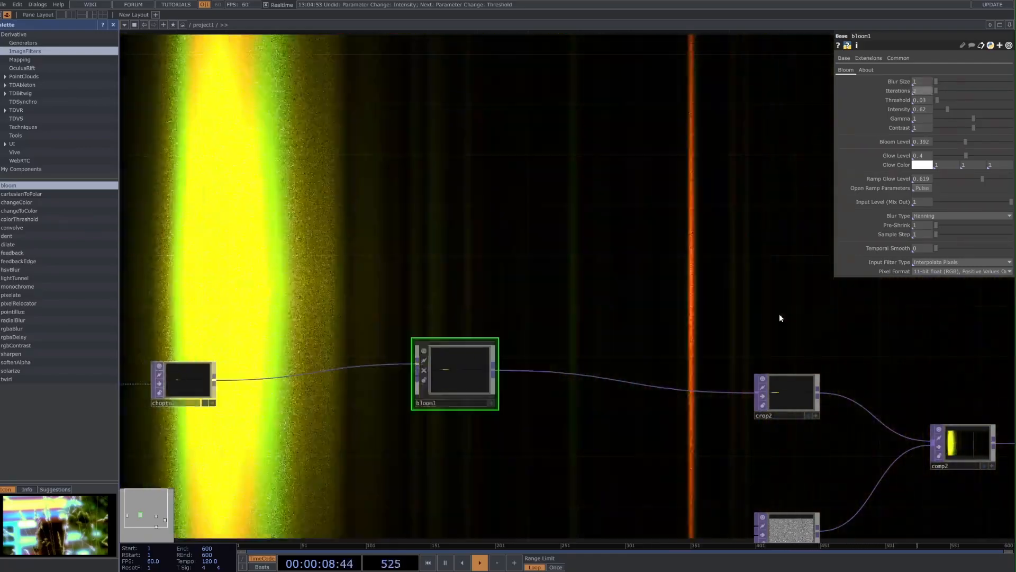
Try raising bloom1's Glow Level and Ramp Glow Level to 1 and altering its Gamma, undoing each change.
left_click_drag(974, 156, 1001, 156)
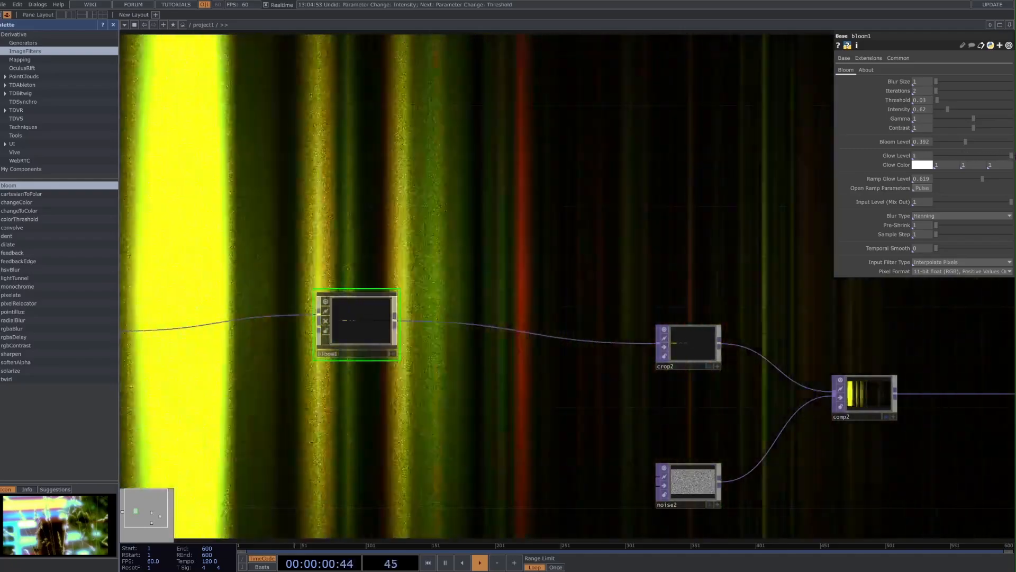
key("ctrl+z")
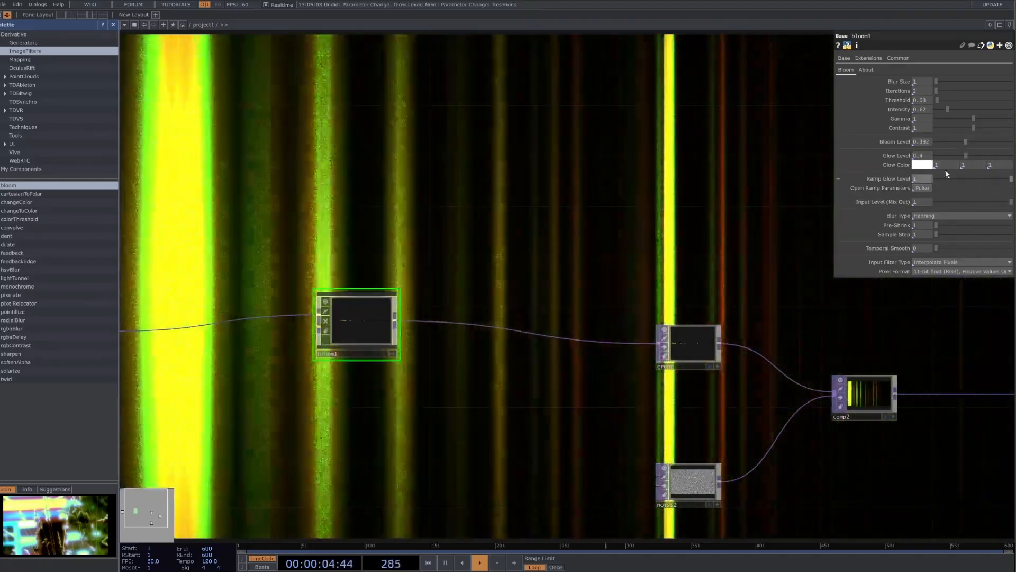
key("ctrl+z")
left_click_drag(970, 142, 979, 122)
key("ctrl+z")
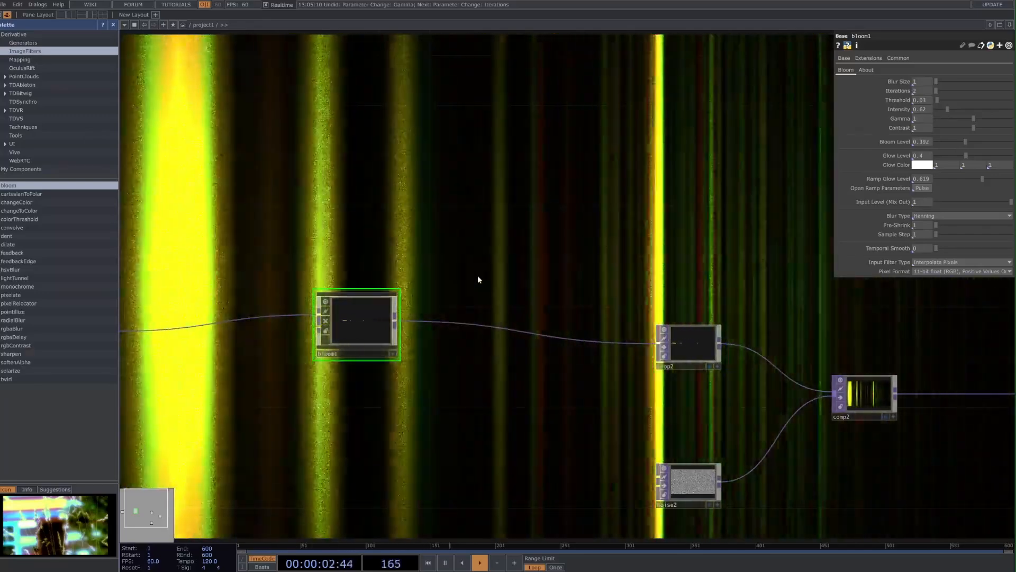
Insert a Level TOP between bloom1 and crop2, and space the operators evenly along the chain.
left_click_drag(570, 348, 545, 345)
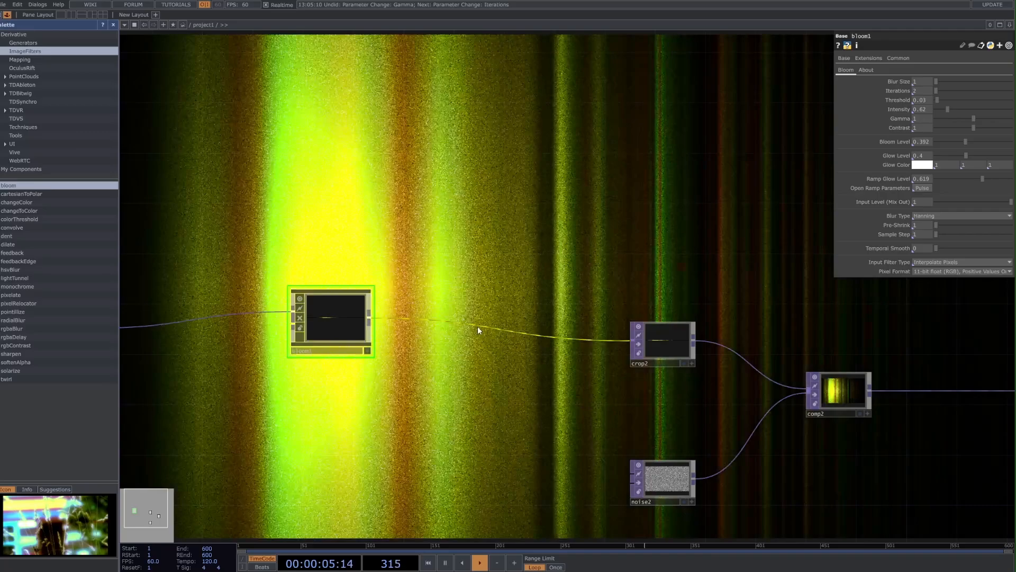
right_click(478, 326)
left_click(488, 316)
type("lev")
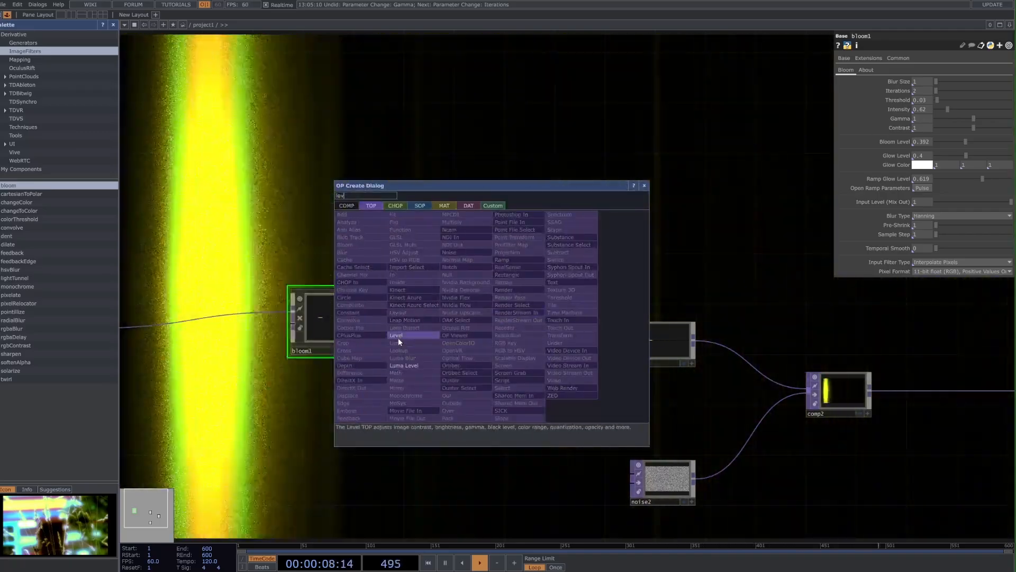
left_click(397, 335)
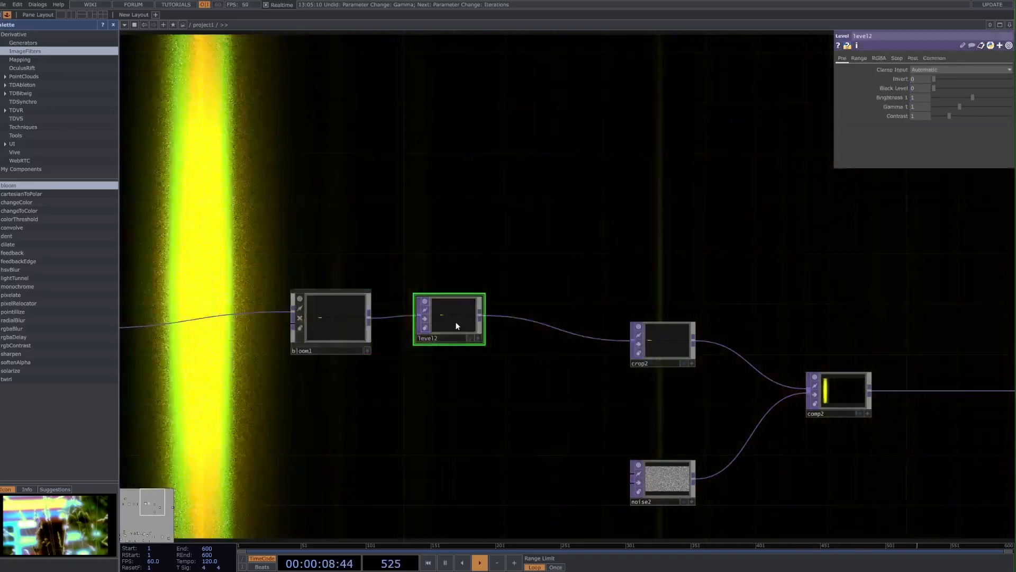
left_click(483, 329)
left_click_drag(425, 310, 513, 300)
left_click_drag(411, 327, 335, 341)
left_click(597, 344)
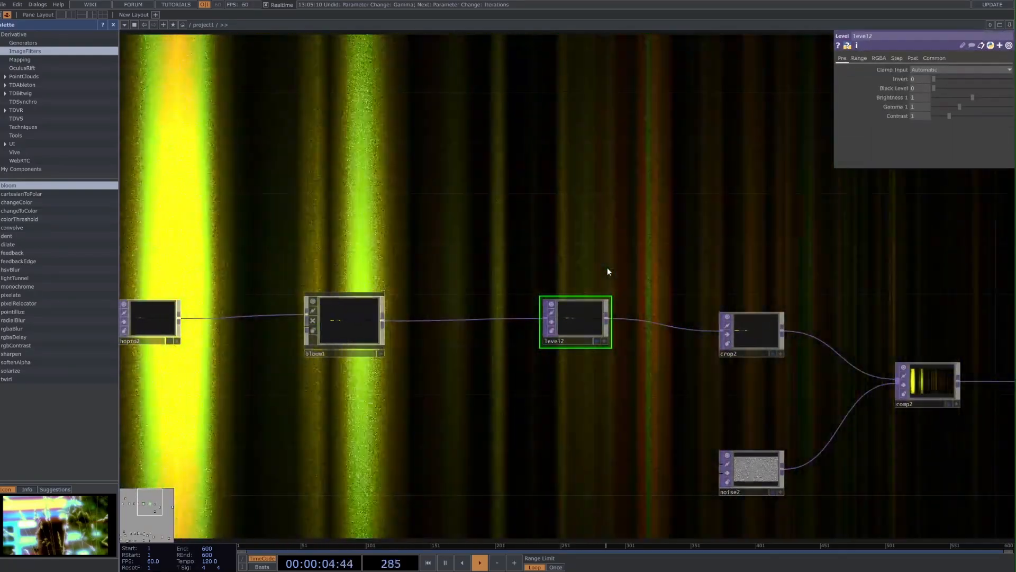
Set level2's Contrast to 1.98, trying Gamma 1 at 3 and a lower Brightness 2 but restoring both.
key("alt+l")
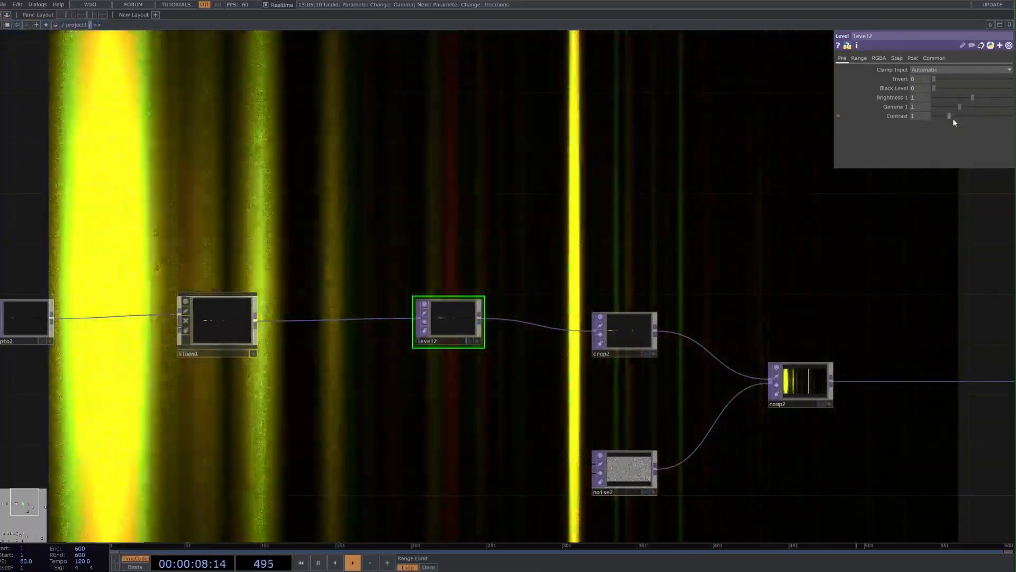
left_click(953, 119)
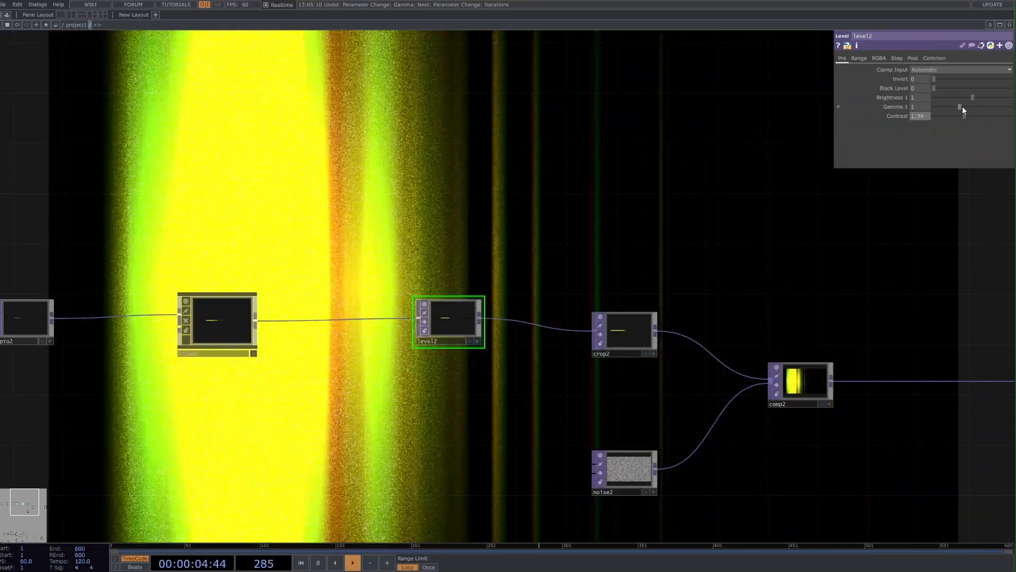
left_click_drag(962, 106, 1011, 106)
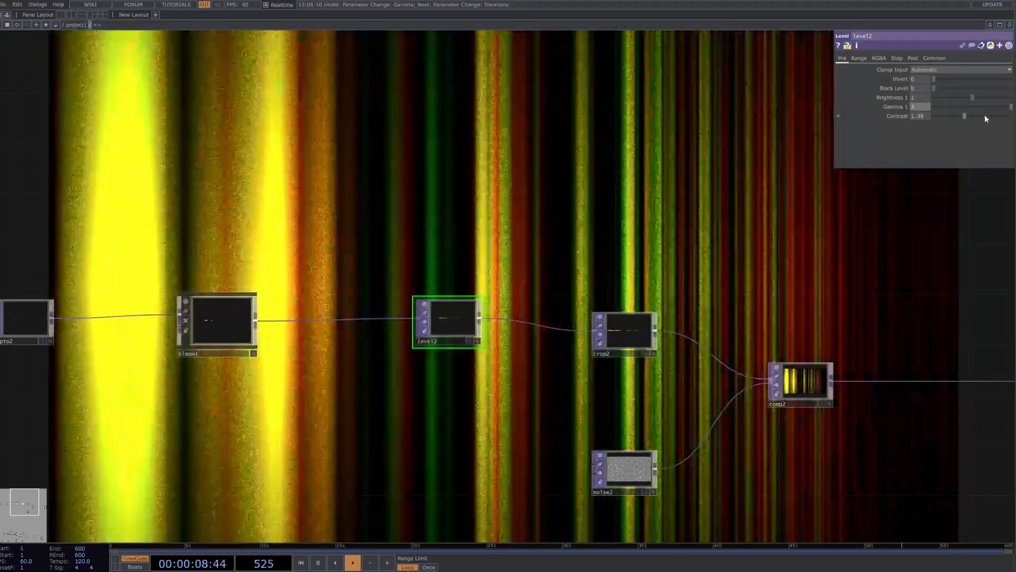
key("ctrl+z")
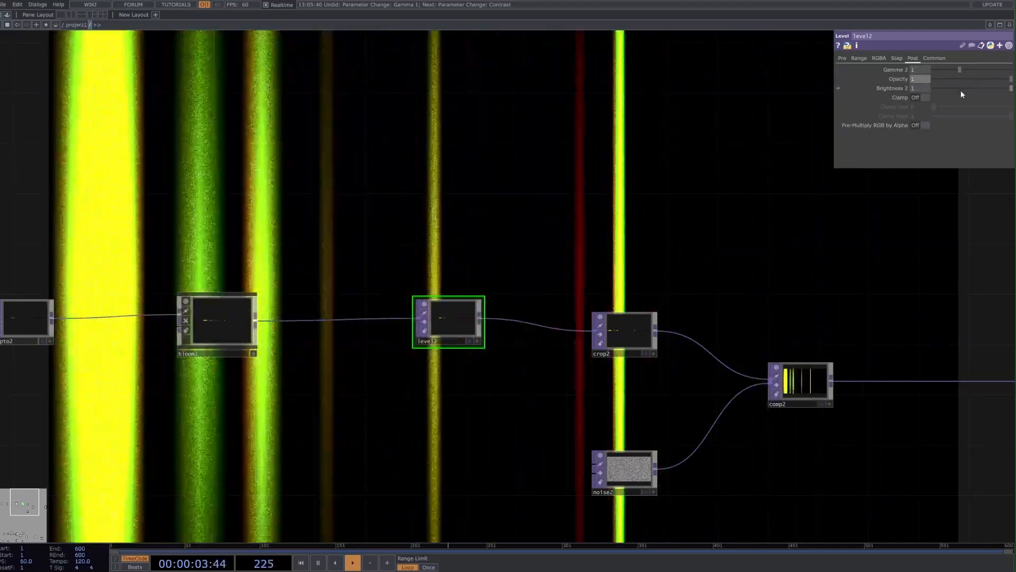
left_click_drag(960, 90, 947, 88)
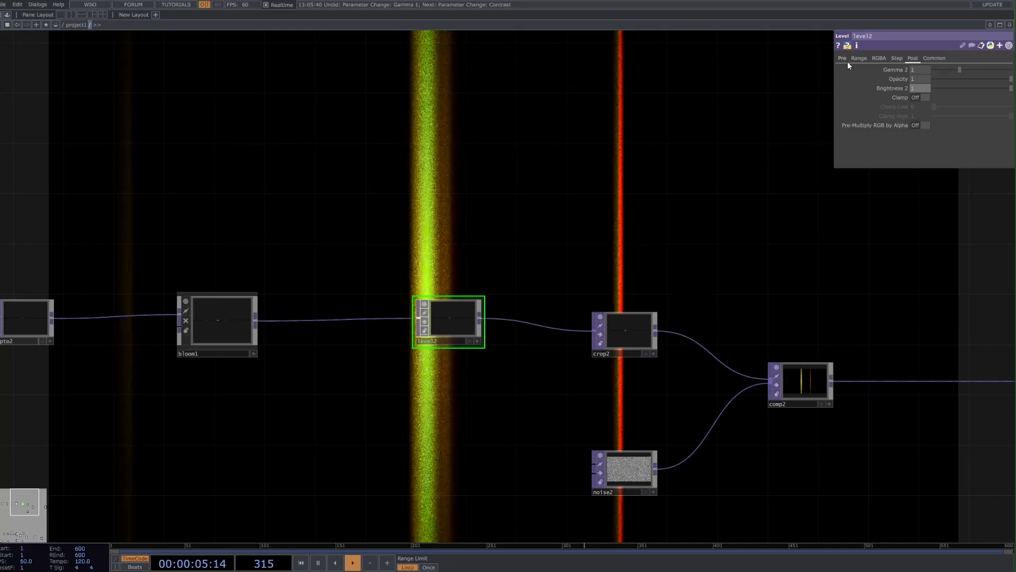
left_click(843, 59)
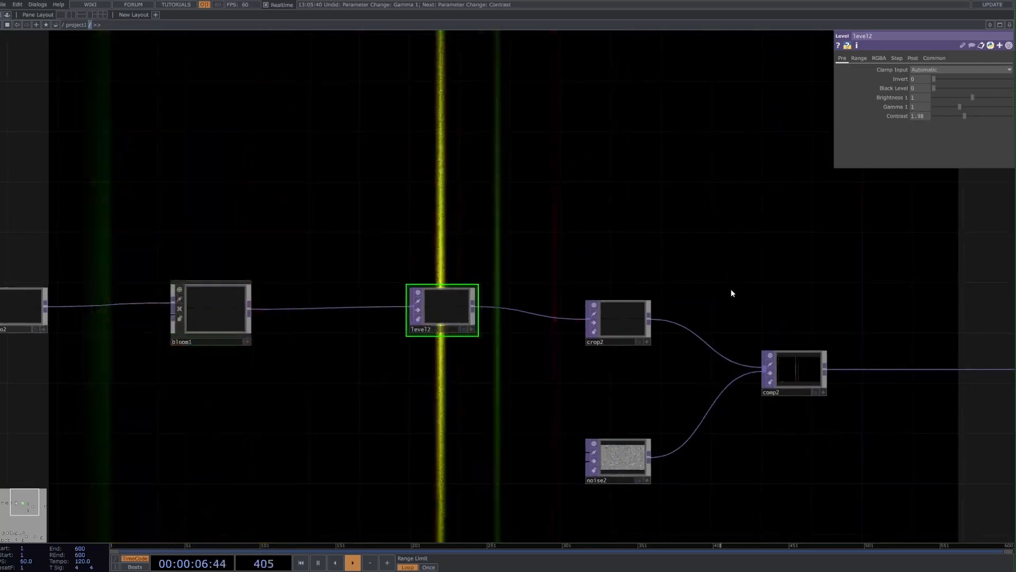
left_click(617, 319)
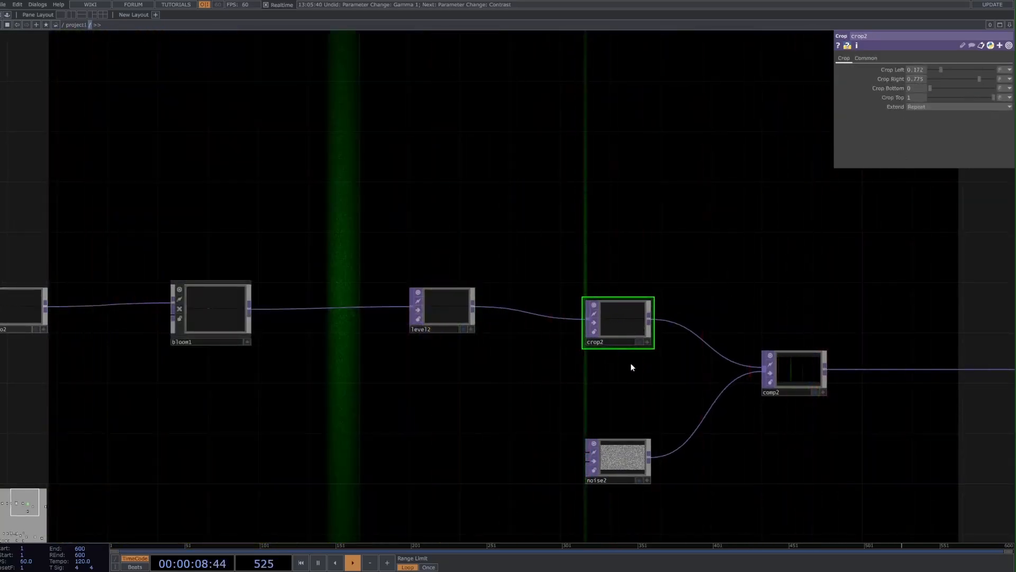
left_click(434, 311)
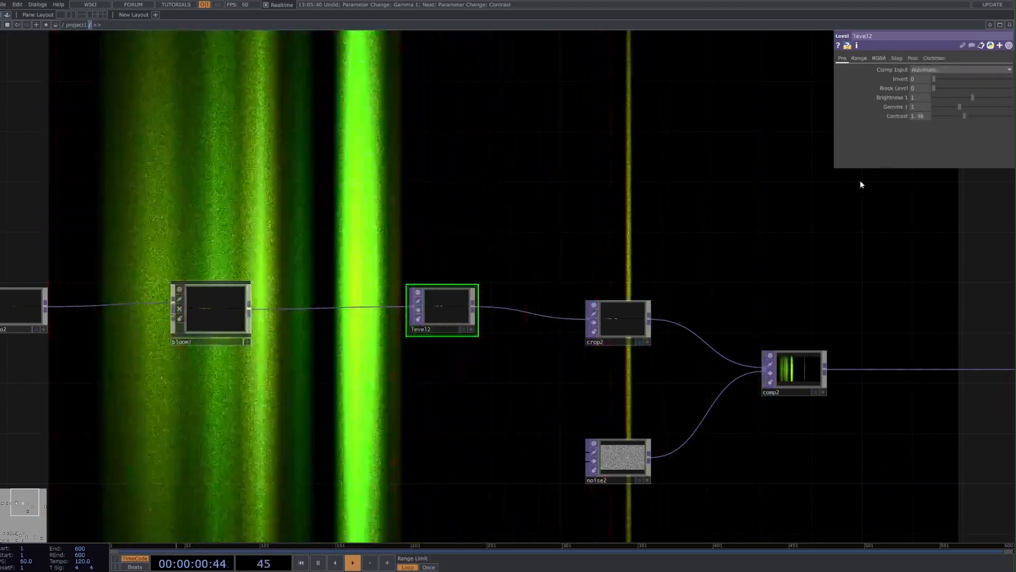
Copy the example network's bloom and level1 operators and paste them just below bloom1 in the upper chain.
scroll(646, 177, "down", 5)
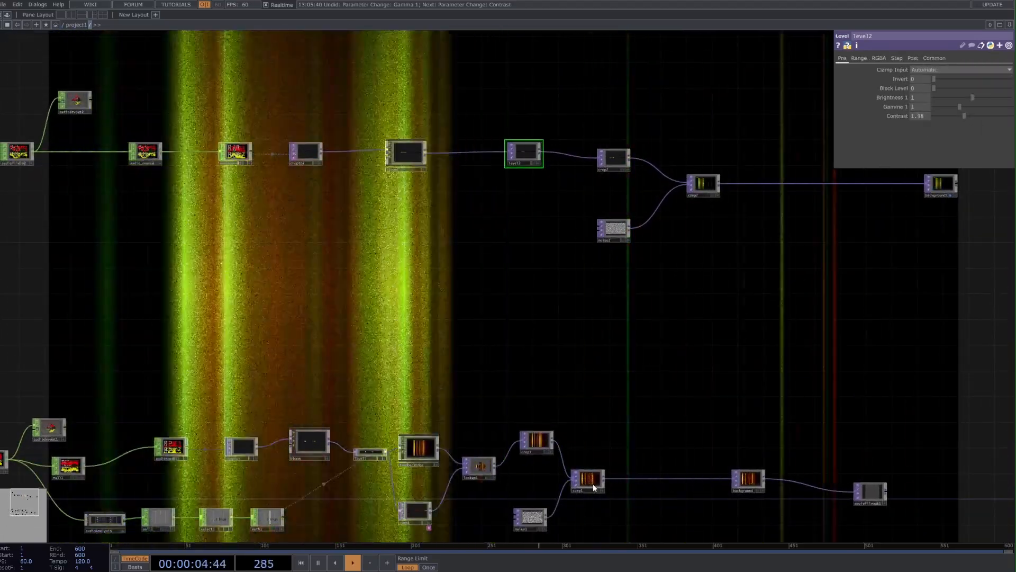
left_click(593, 484)
scroll(399, 458, "up", 3)
left_click(375, 450)
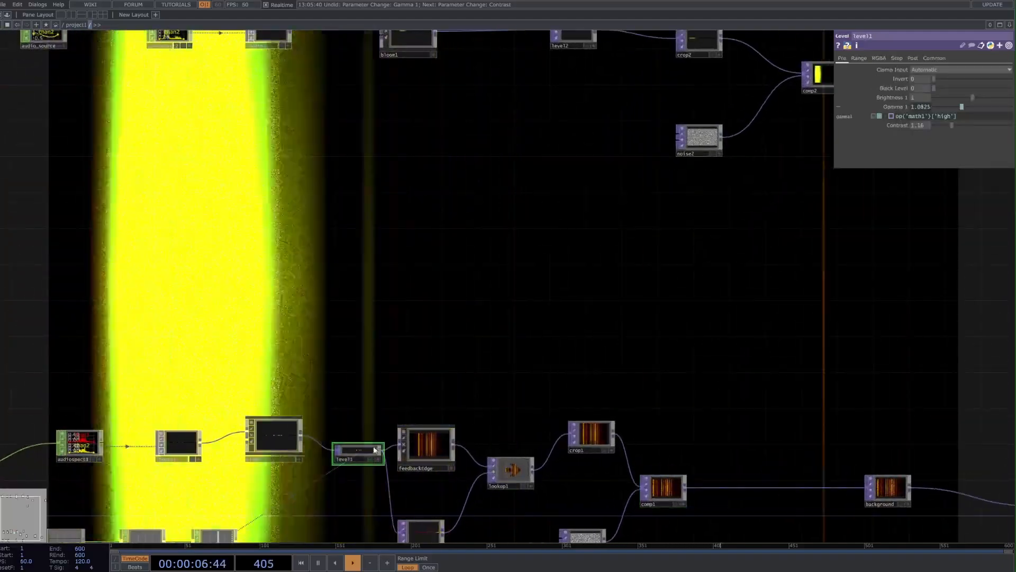
key("ctrl+c")
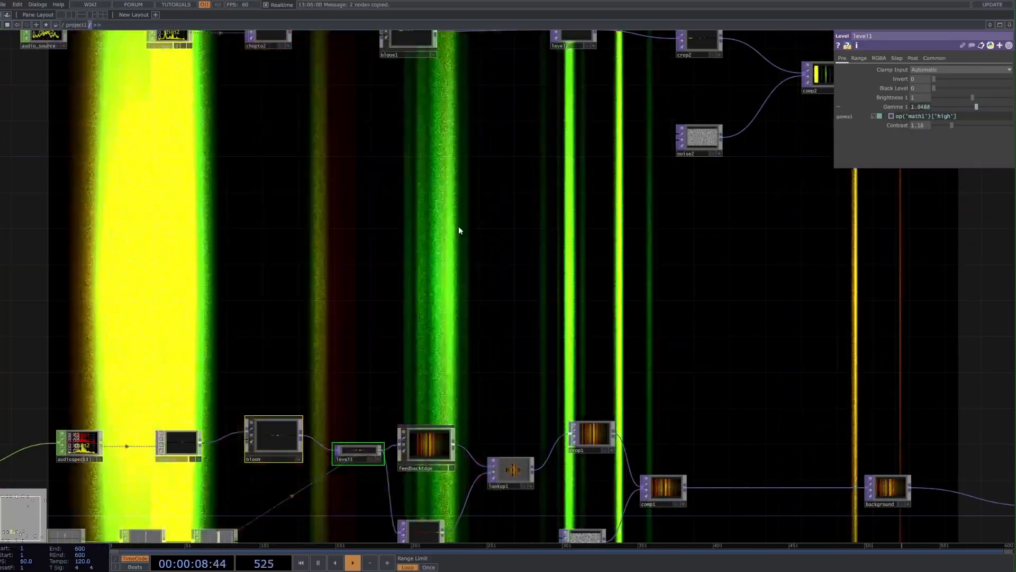
left_click_drag(457, 82, 426, 291)
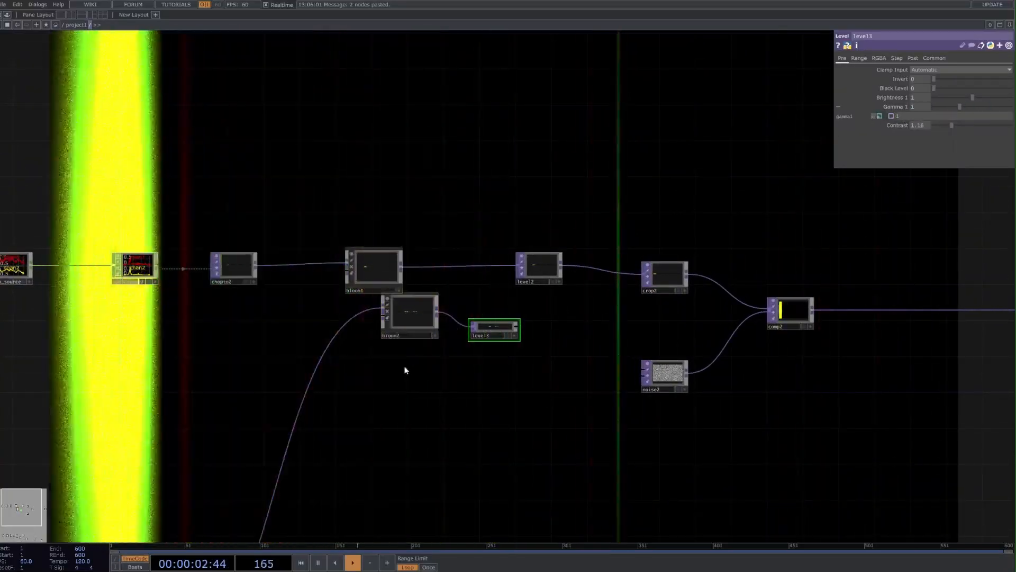
Wire the pasted bloom2 and level3 between chopto2 and level2, and delete bloom1.
left_click(382, 306)
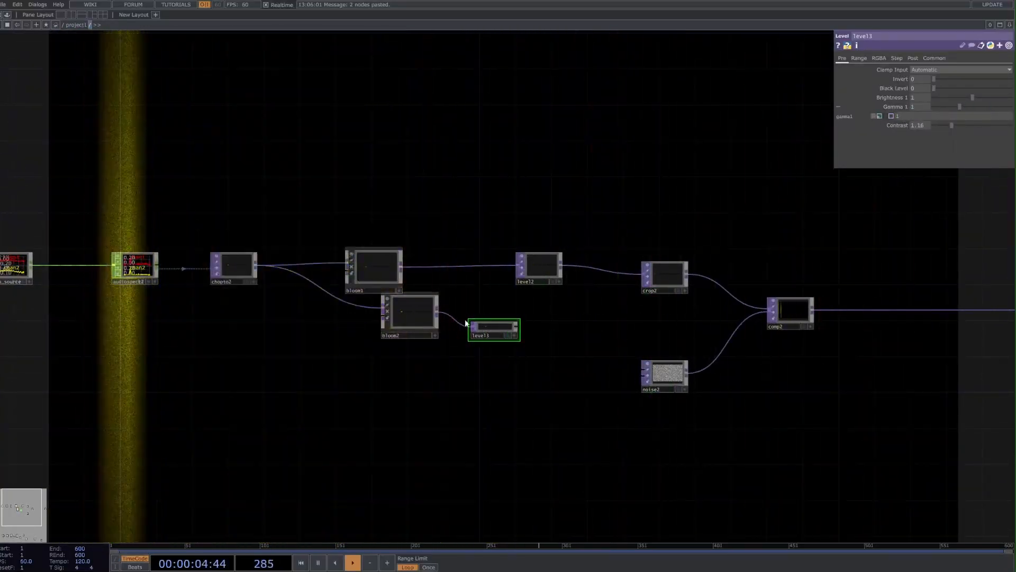
left_click(516, 327)
left_click(519, 268)
left_click(414, 316)
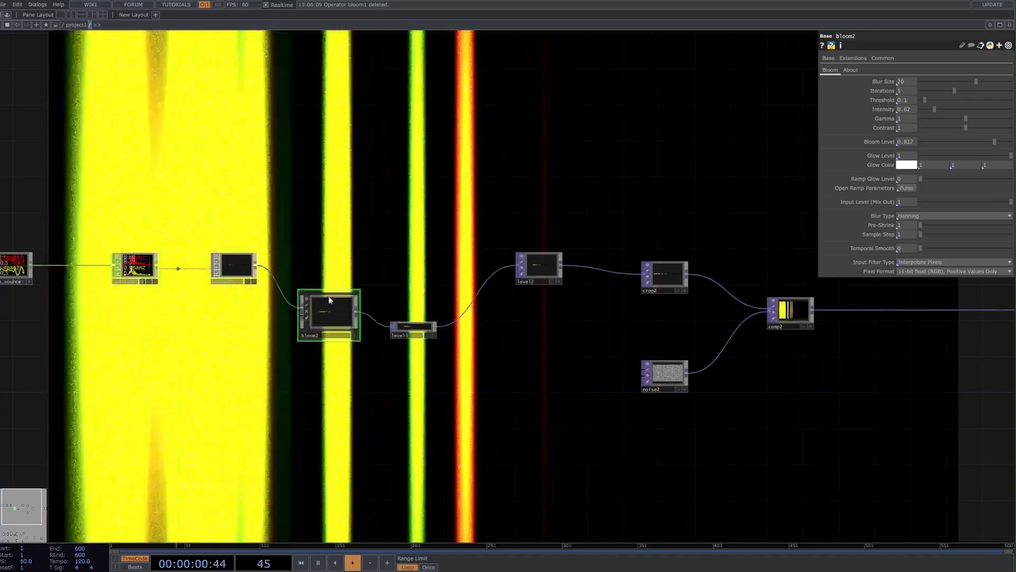
Collapse level3's expanded Gamma 1 parameter, and delete level2 so that level3 feeds crop2 directly.
left_click(412, 333)
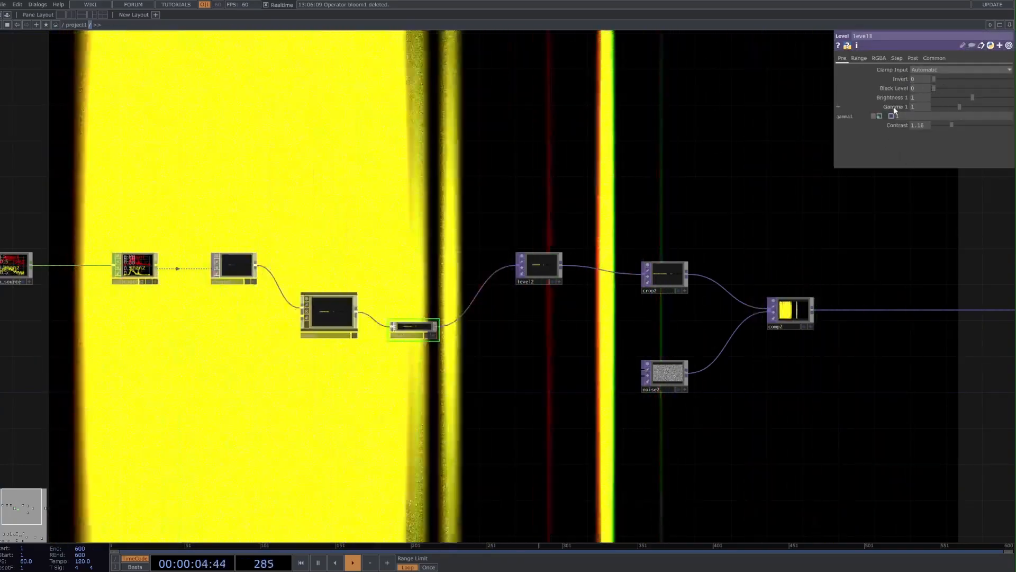
left_click(894, 106)
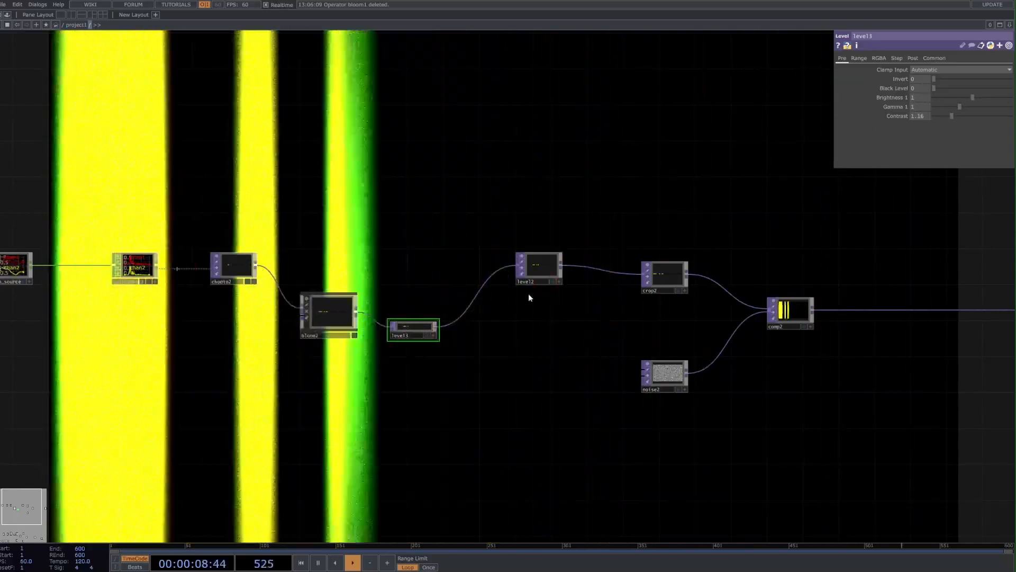
left_click(540, 267)
key("Delete")
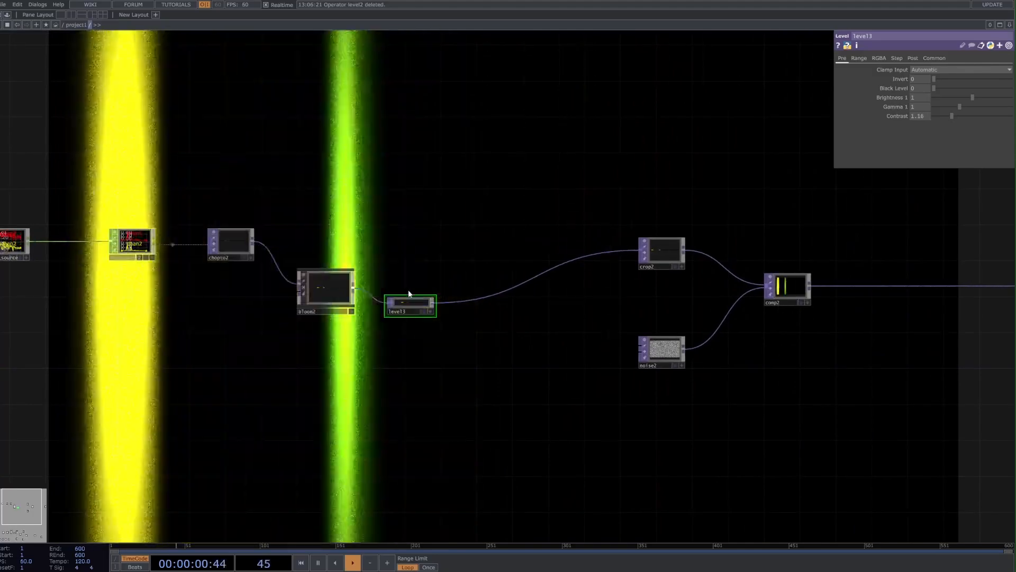
Copy the example network's feedbackEdge component and paste it above level3 in the upper chain.
scroll(486, 361, "down", 3)
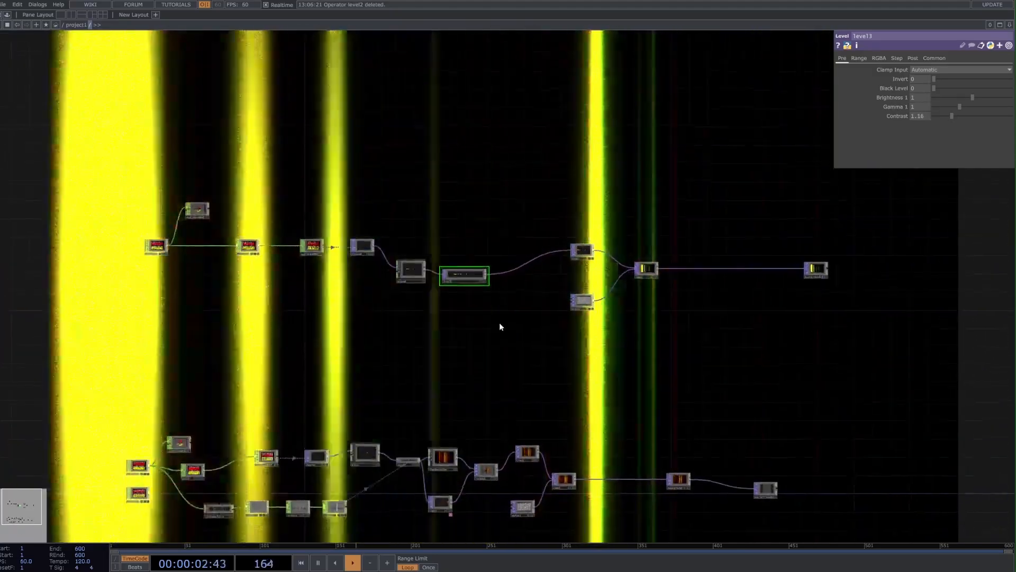
left_click(443, 460)
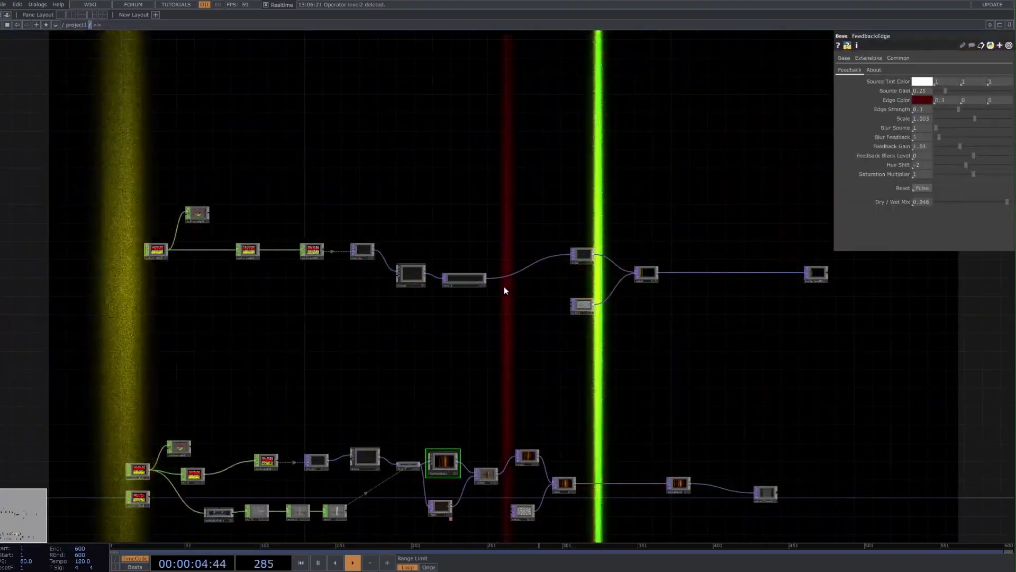
key("alt+l")
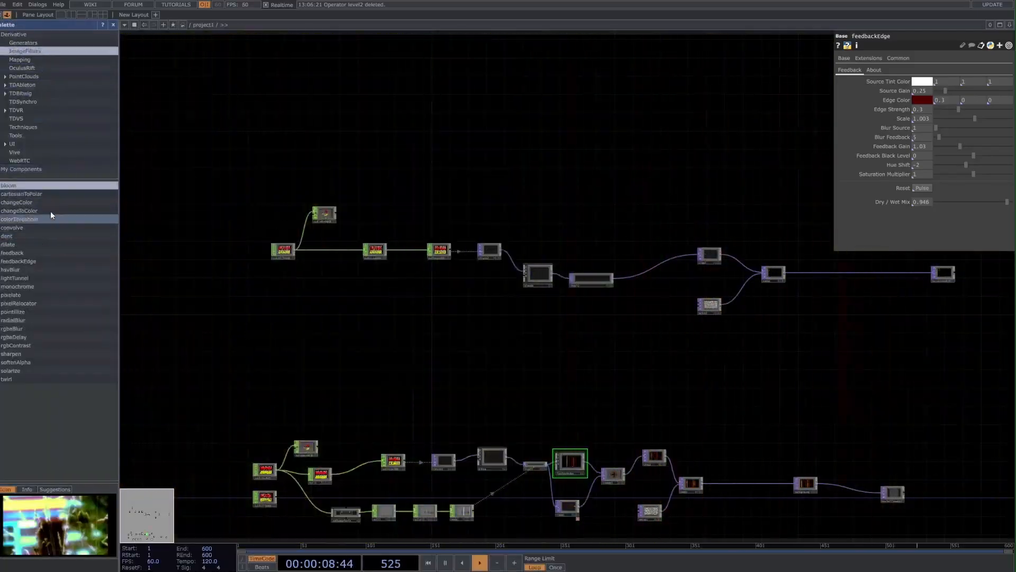
left_click(19, 260)
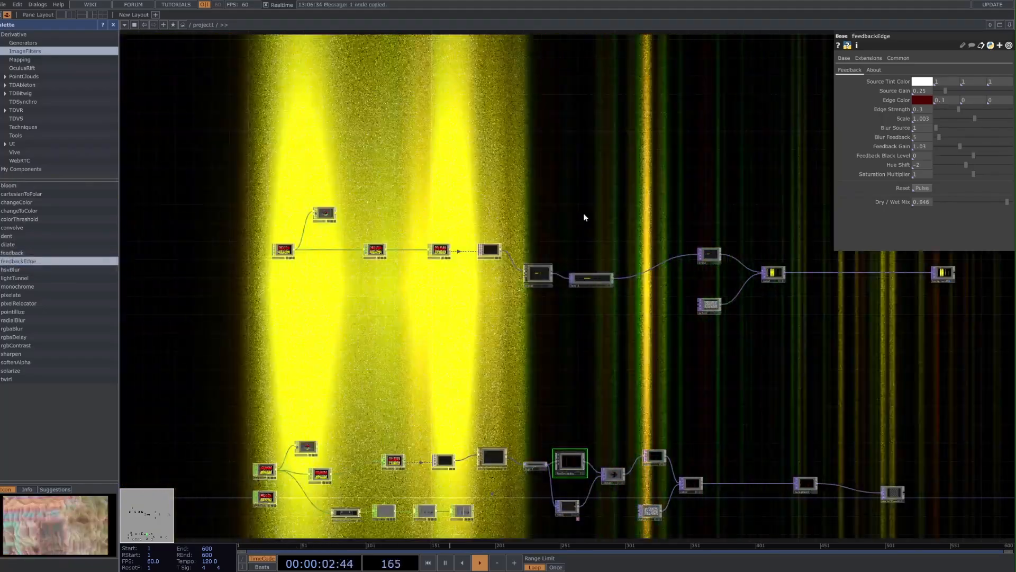
key("ctrl+v")
scroll(598, 245, "up", 3)
scroll(597, 245, "up", 2)
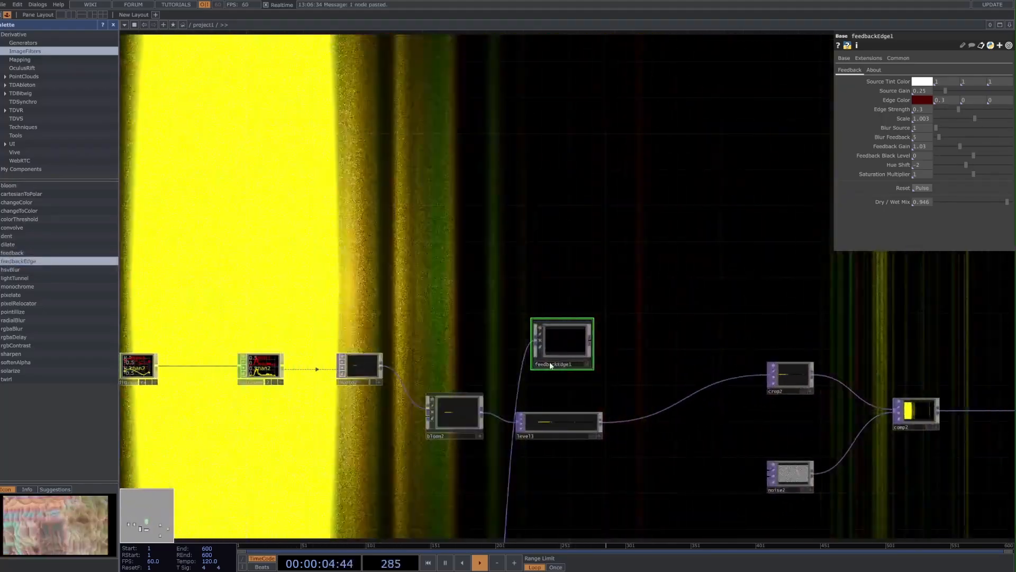
Wire feedbackEdge1 between chopto2 and bloom2, and place it next to chopto2.
left_click(381, 365)
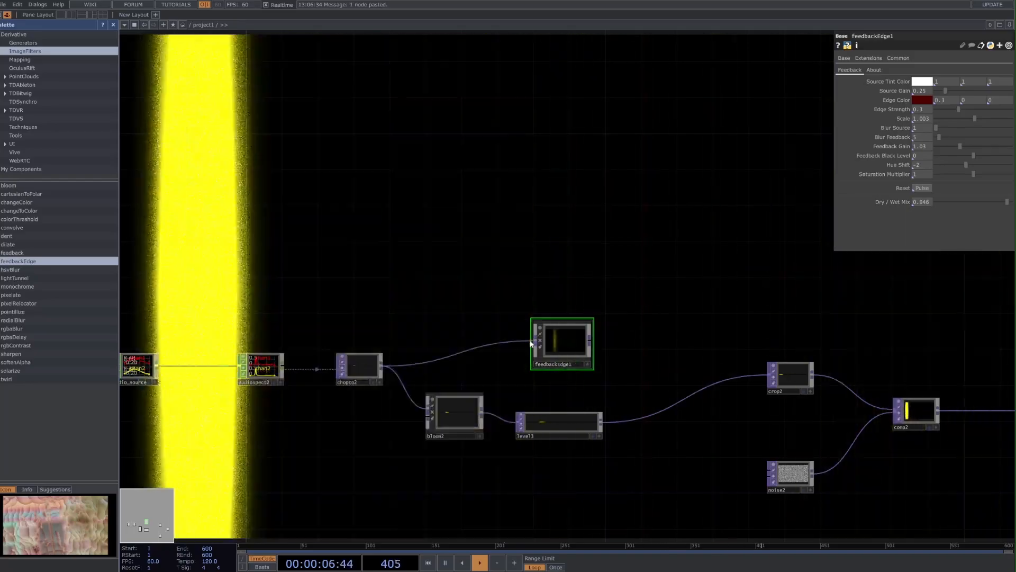
left_click_drag(413, 343, 423, 343)
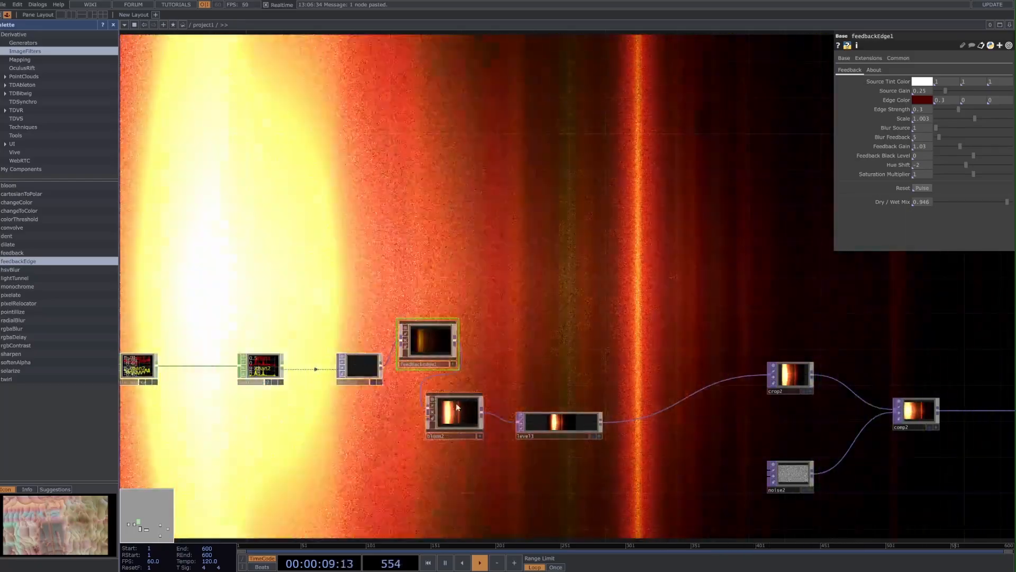
left_click_drag(505, 433, 426, 361)
left_click(433, 362)
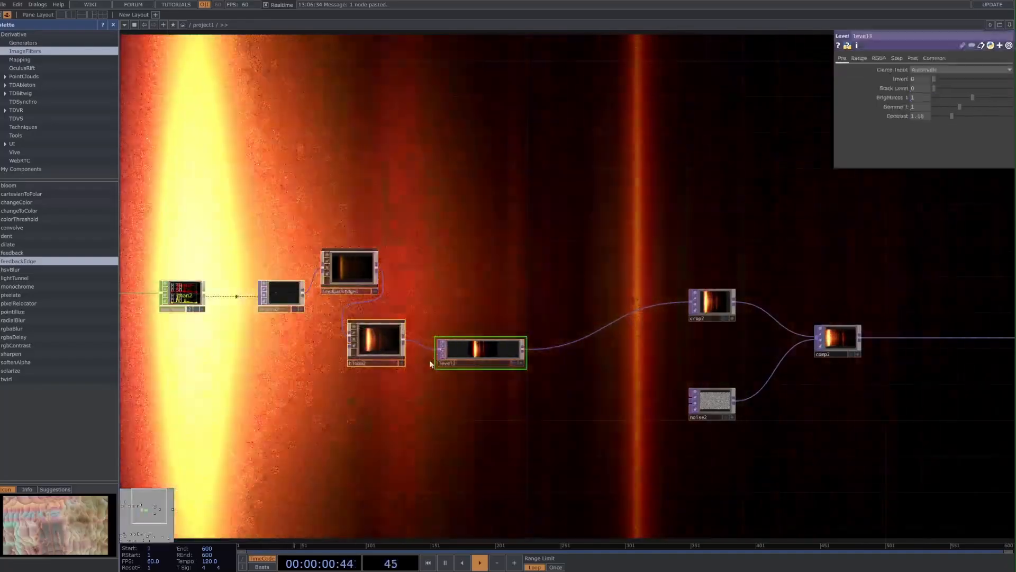
Compare the example network's operator order with the upper chain around feedbackEdge1, bloom2 and level3.
scroll(431, 363, "down", 5)
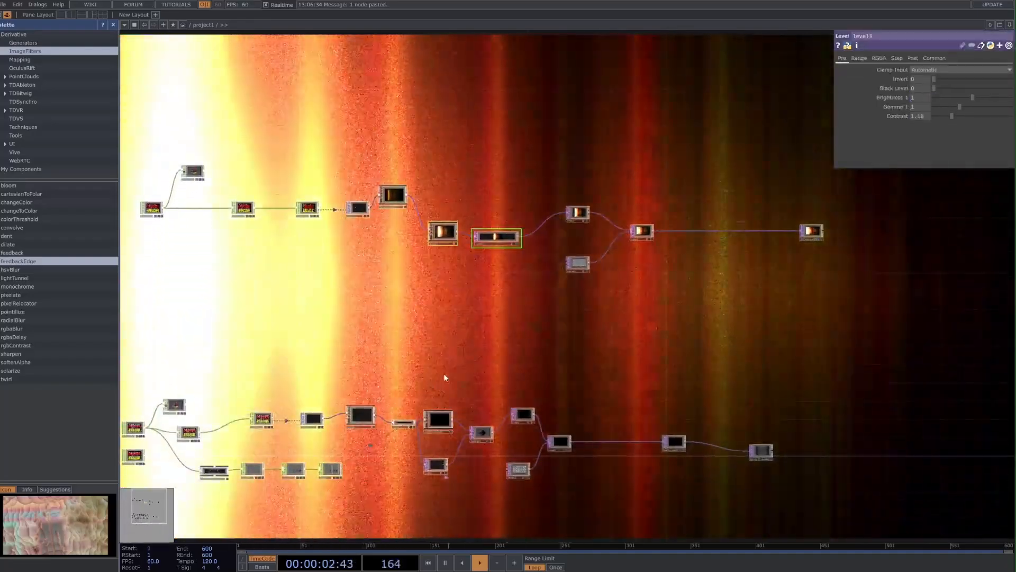
scroll(444, 377, "up", 3)
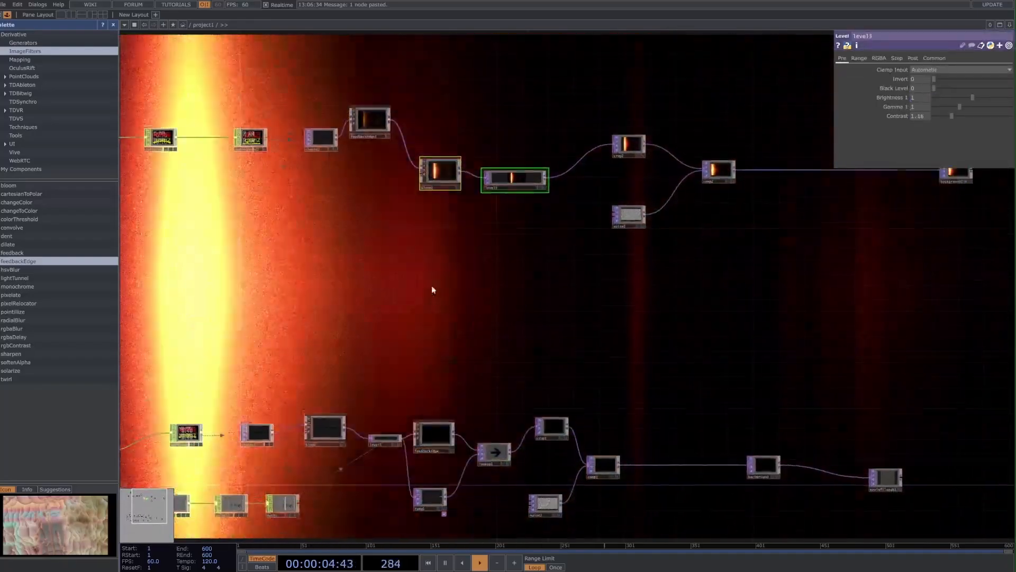
left_click_drag(433, 290, 450, 414)
scroll(440, 371, "up", 2)
scroll(453, 360, "up", 2)
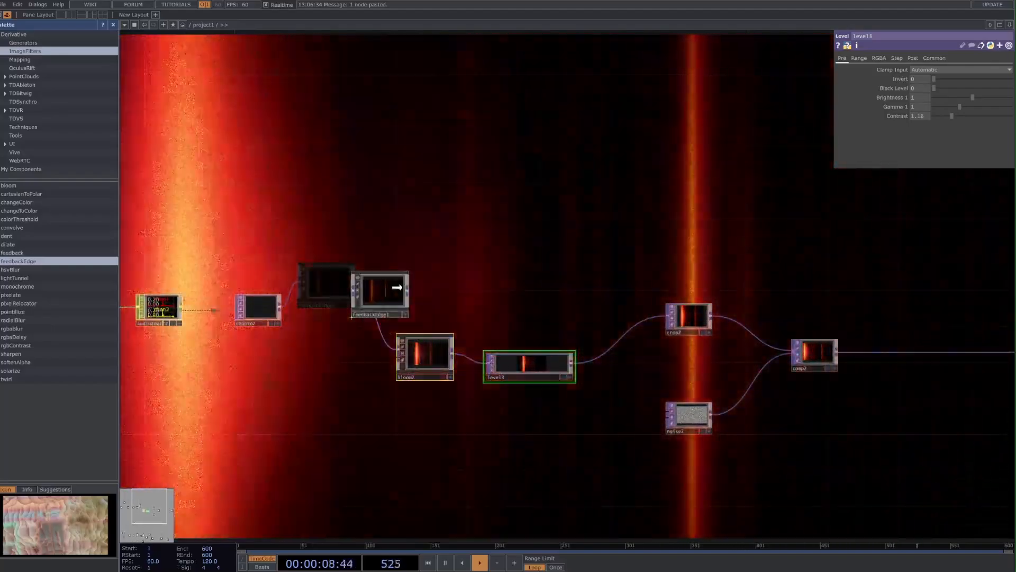
Move feedbackEdge1 from beside chopto2 to the free space above level3.
left_click_drag(397, 287, 407, 287)
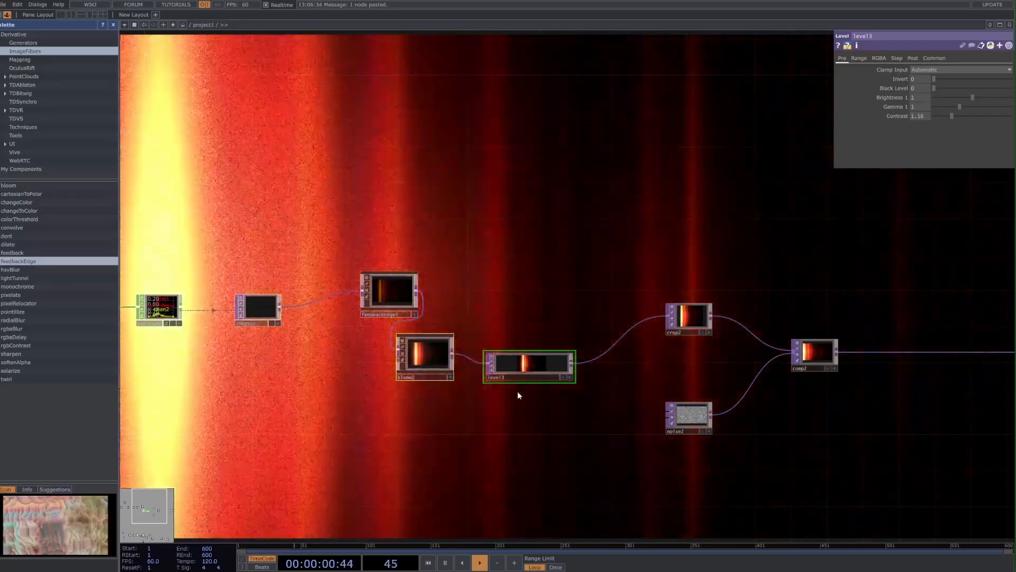
right_click_drag(574, 336, 442, 410)
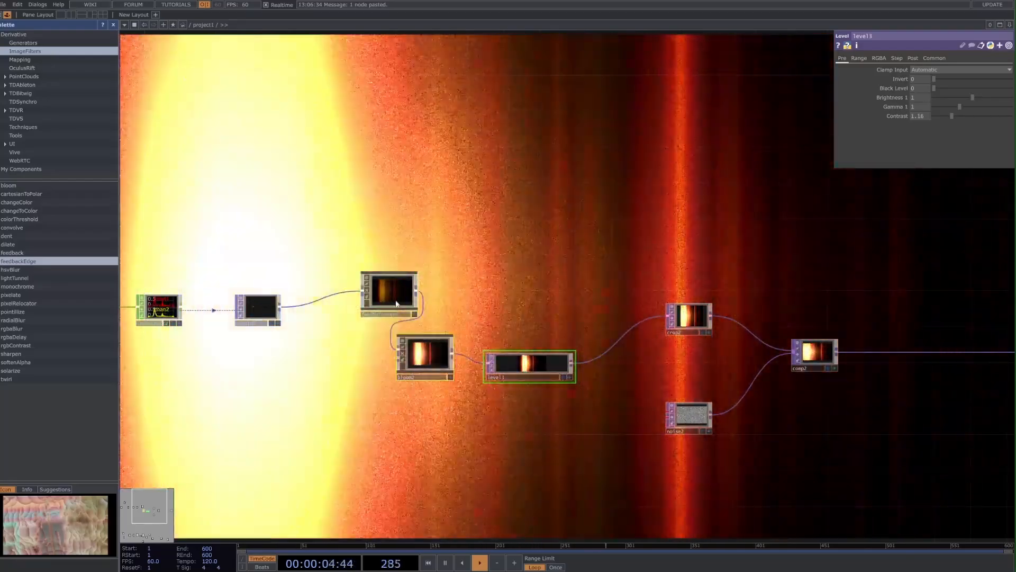
left_click(396, 303)
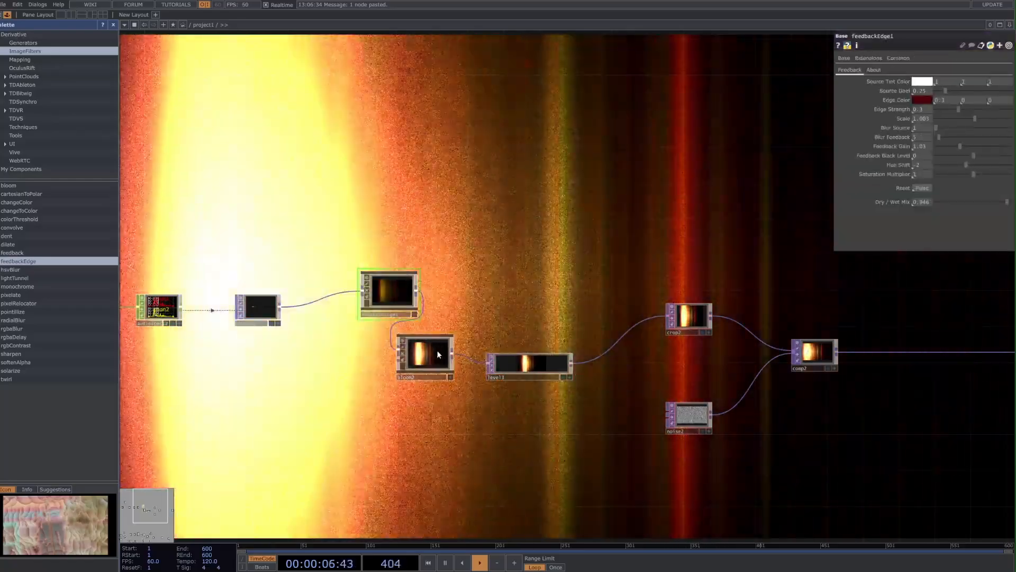
left_click(509, 365)
left_click_drag(459, 290, 600, 286)
left_click_drag(538, 283, 684, 280)
left_click_drag(617, 311, 566, 312)
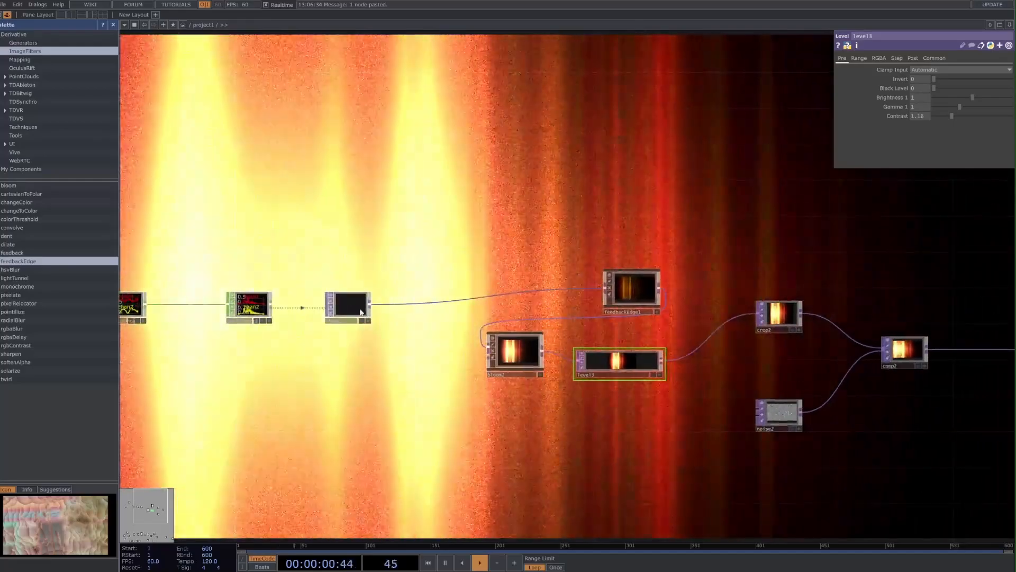
Rewire the upper chain as chopto2, bloom2, level3, feedbackEdge1, crop2, and arrange these nodes in that order.
left_click_drag(369, 306, 488, 347)
left_click(619, 355)
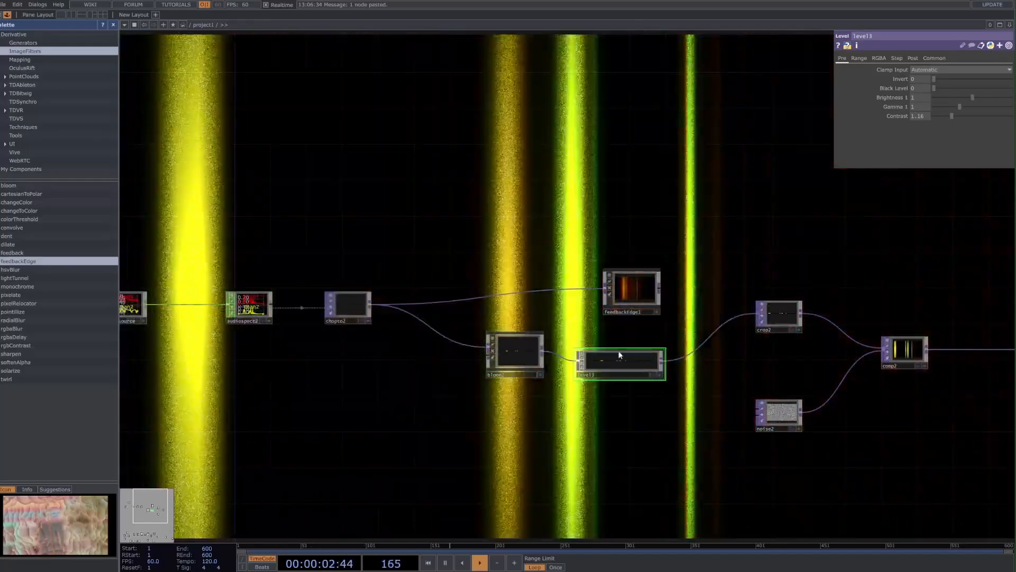
left_click_drag(663, 361, 732, 312)
left_click_drag(632, 291, 694, 326)
left_click_drag(687, 440, 524, 318)
left_click_drag(687, 342, 580, 365)
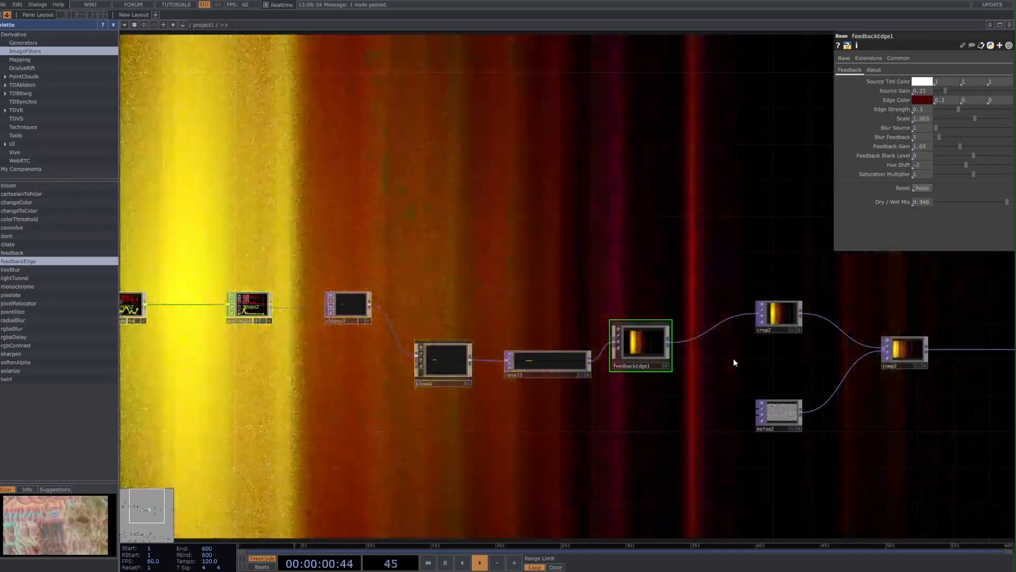
Compare the rearranged upper chain with the example network below, and select audiofilein2 at the chain's start.
scroll(685, 461, "down", 8)
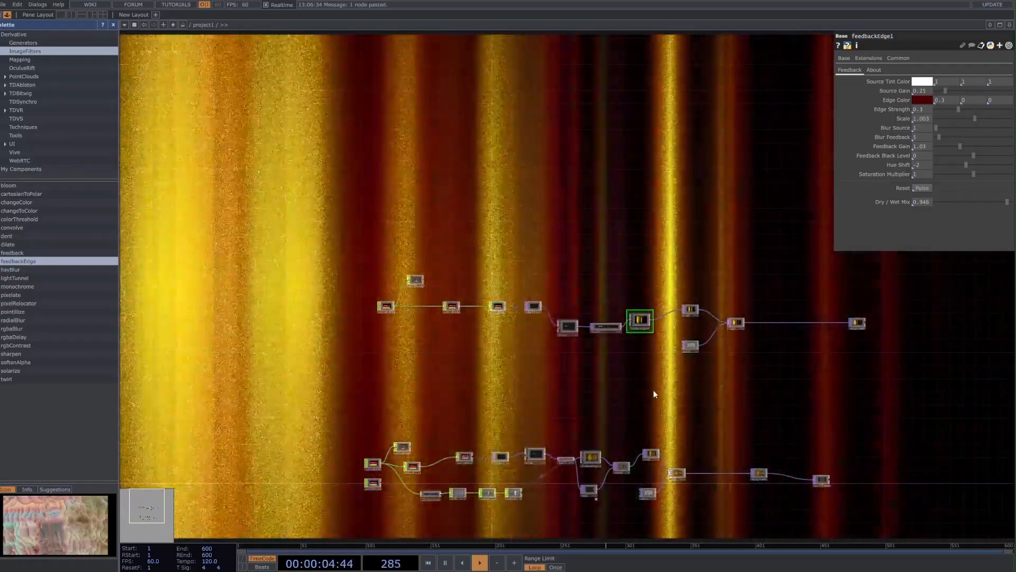
scroll(667, 328, "up", 3)
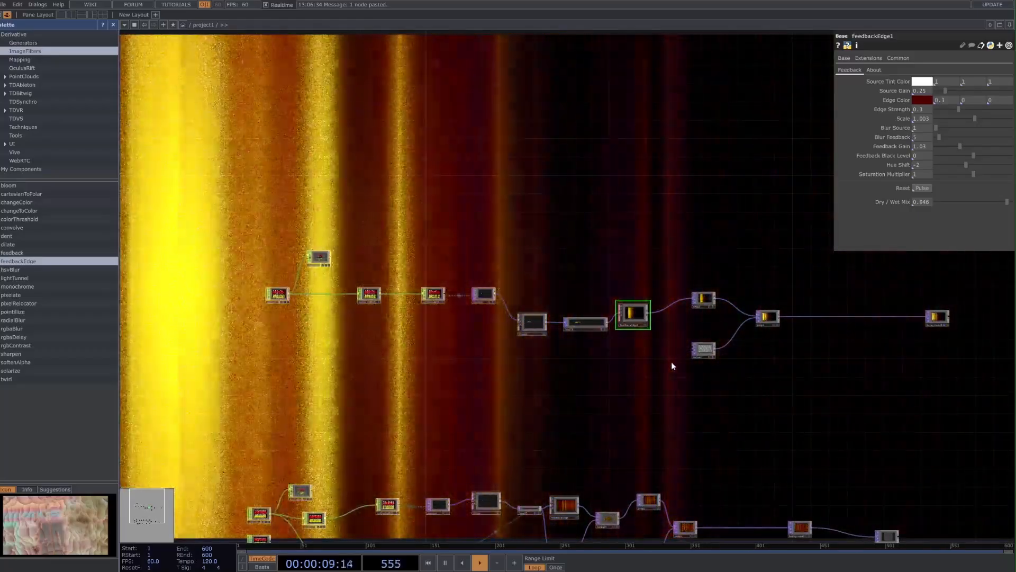
scroll(435, 316, "up", 2)
middle_click_drag(435, 316, 325, 320)
left_click_drag(456, 361, 639, 392)
left_click(227, 314)
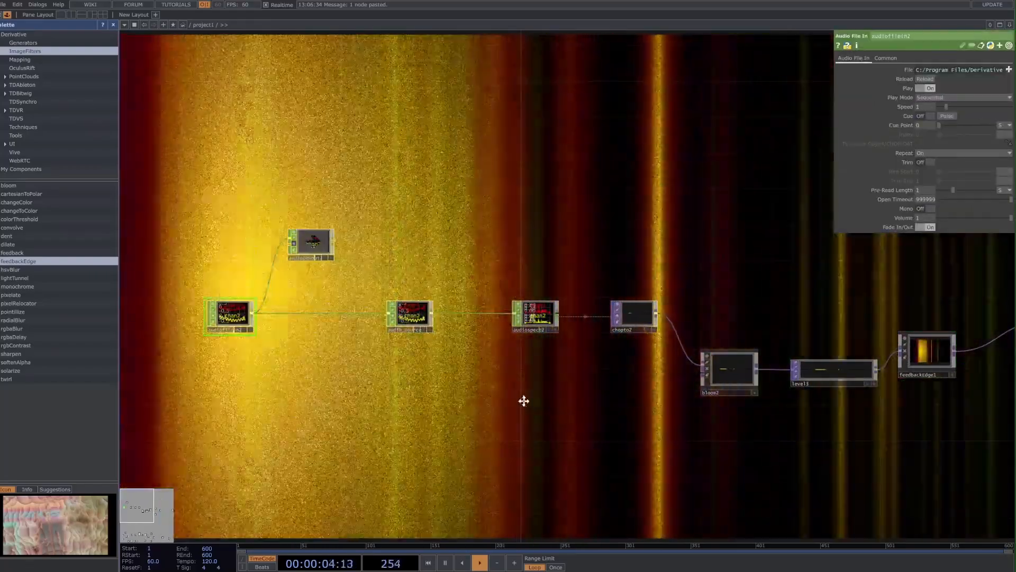
middle_click_drag(480, 424, 447, 385)
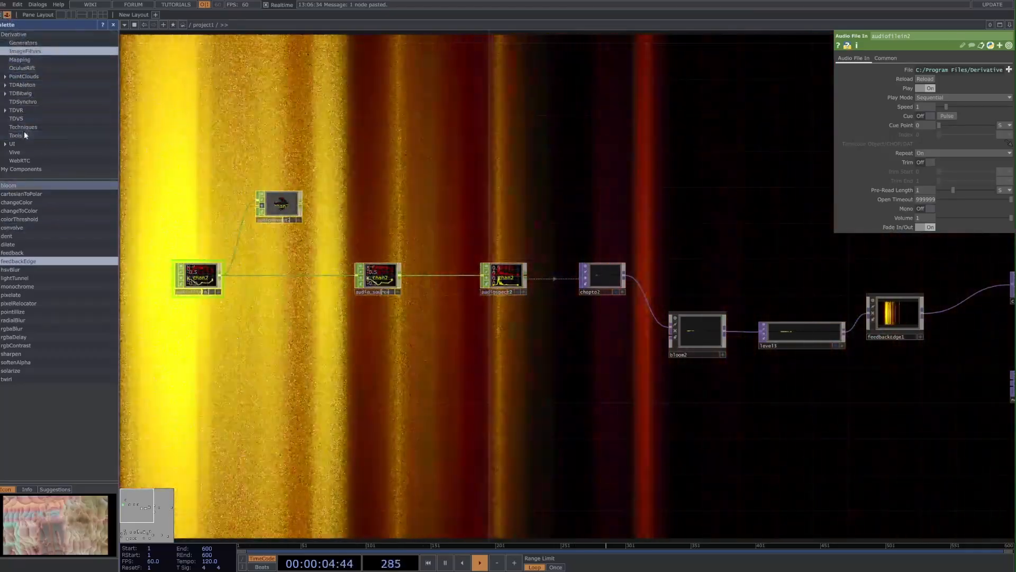
Add an audioAnalysis component from the Tools palette below the audio chain and feed it from audiofilein2.
left_click(24, 133)
left_click_drag(24, 194, 312, 370)
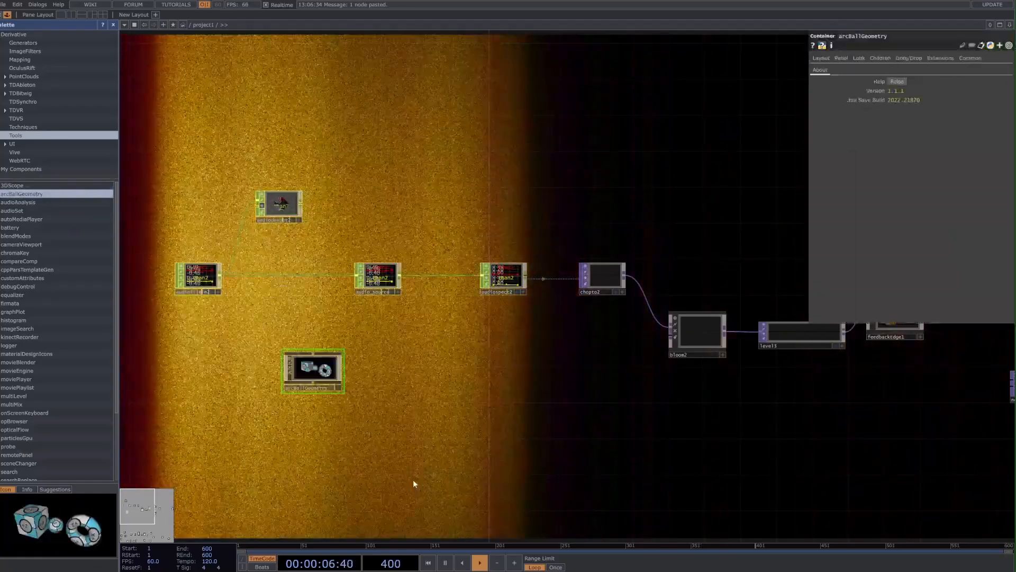
key("ctrl+z")
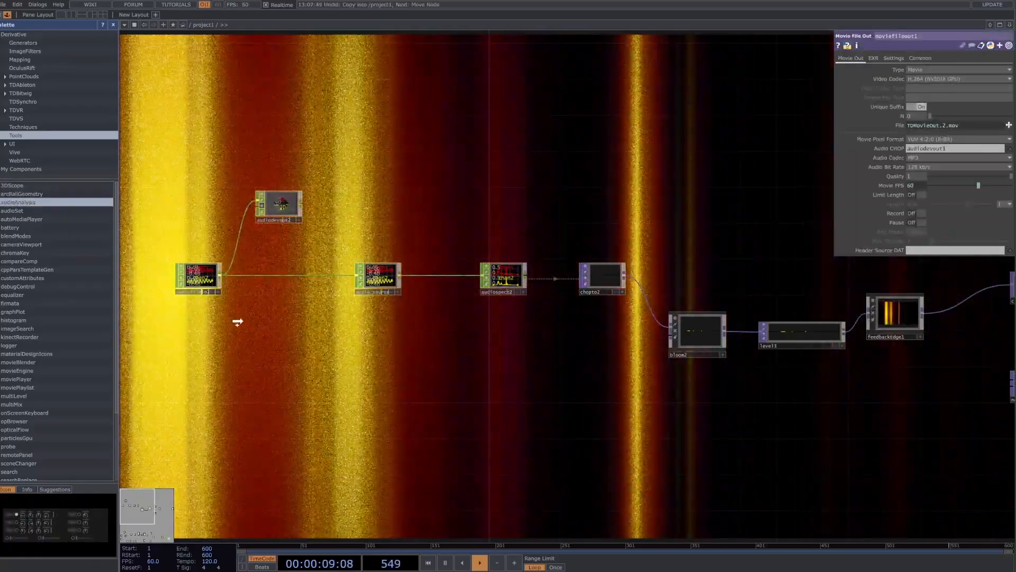
left_click_drag(237, 322, 277, 328)
scroll(276, 328, "up", 5)
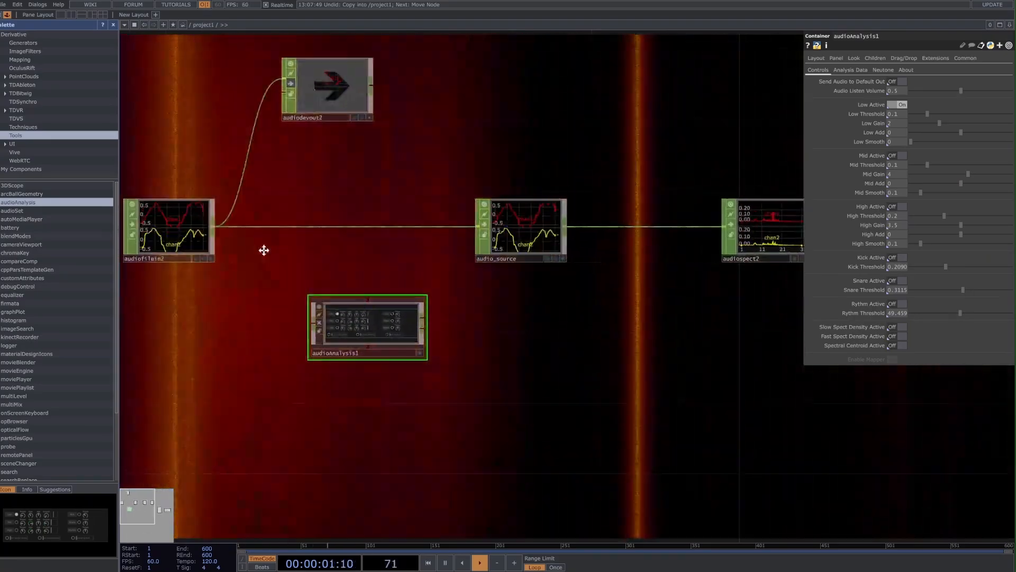
left_click_drag(263, 250, 282, 254)
left_click_drag(232, 230, 332, 327)
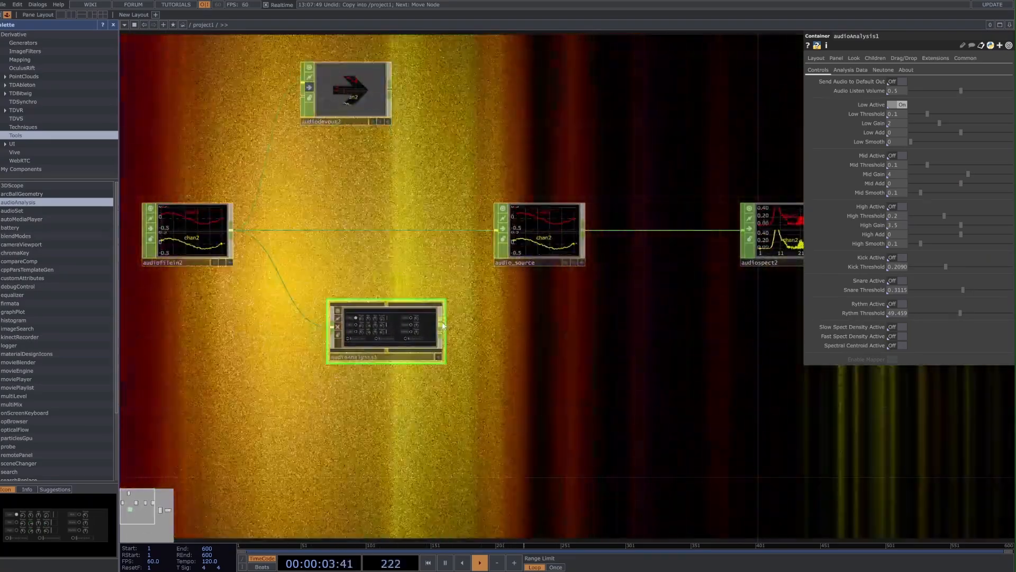
Add a Null CHOP fed by audioAnalysis1's output and place it below audio_source.
right_click(447, 330)
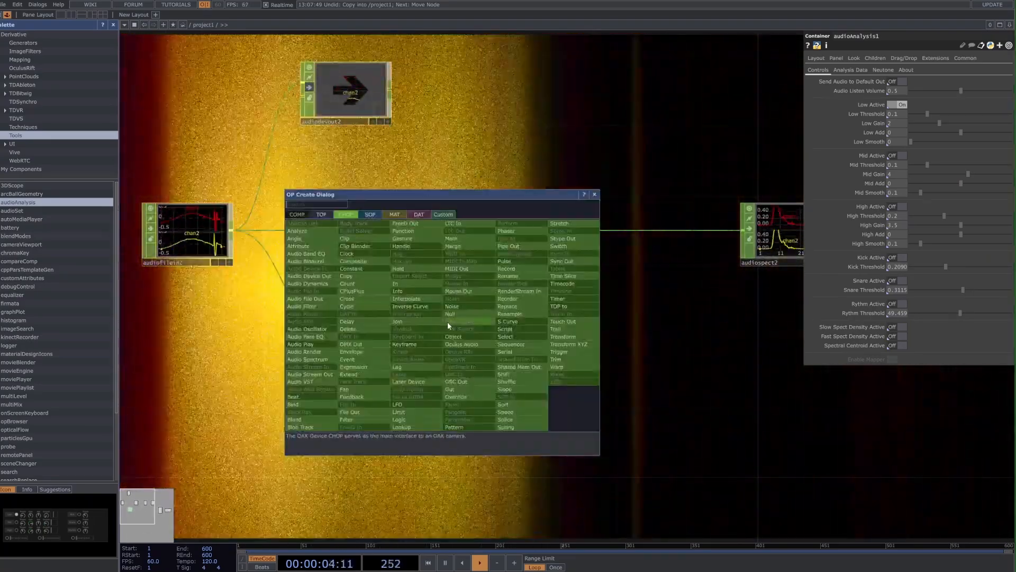
type("nu")
key("Return")
left_click(535, 329)
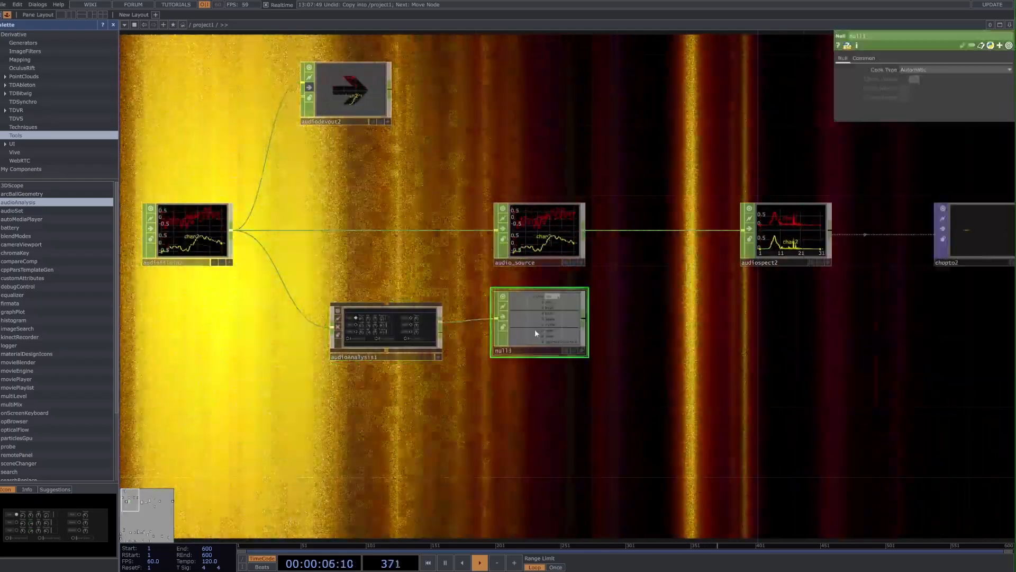
Enable the Mid and High bands in audioAnalysis1 through its interactive viewer.
scroll(339, 328, "up", 5)
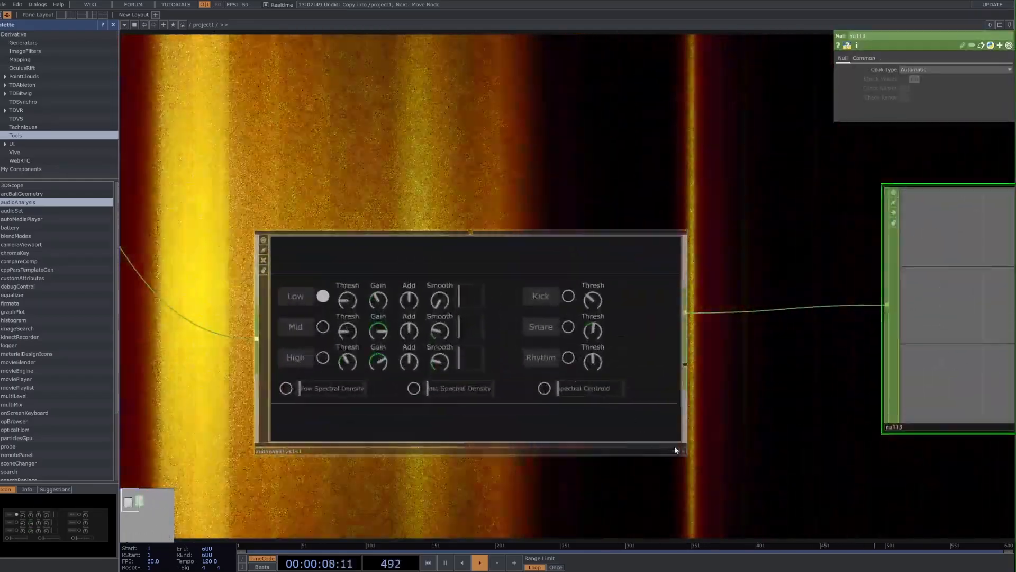
left_click(683, 451)
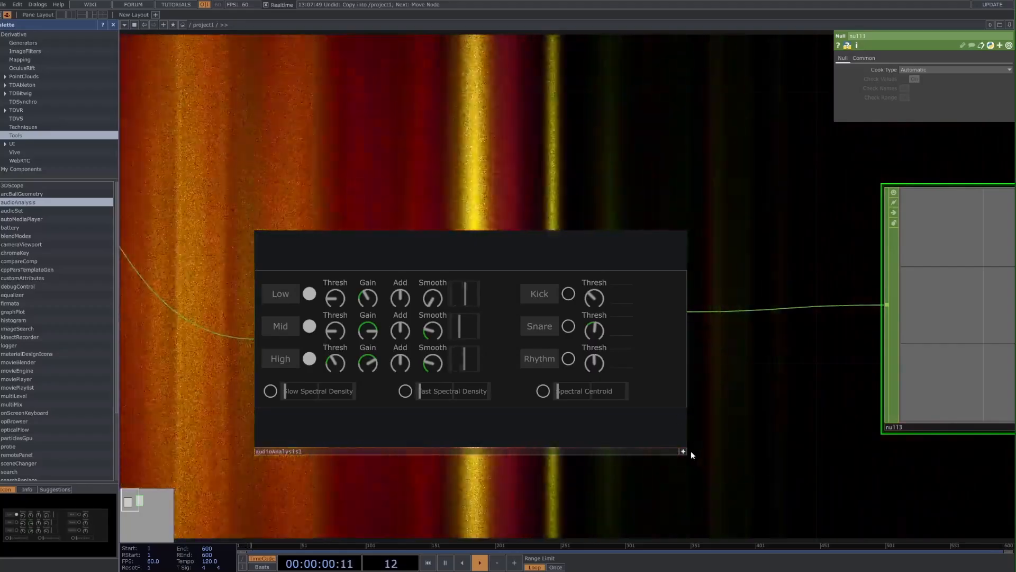
scroll(766, 469, "down", 10)
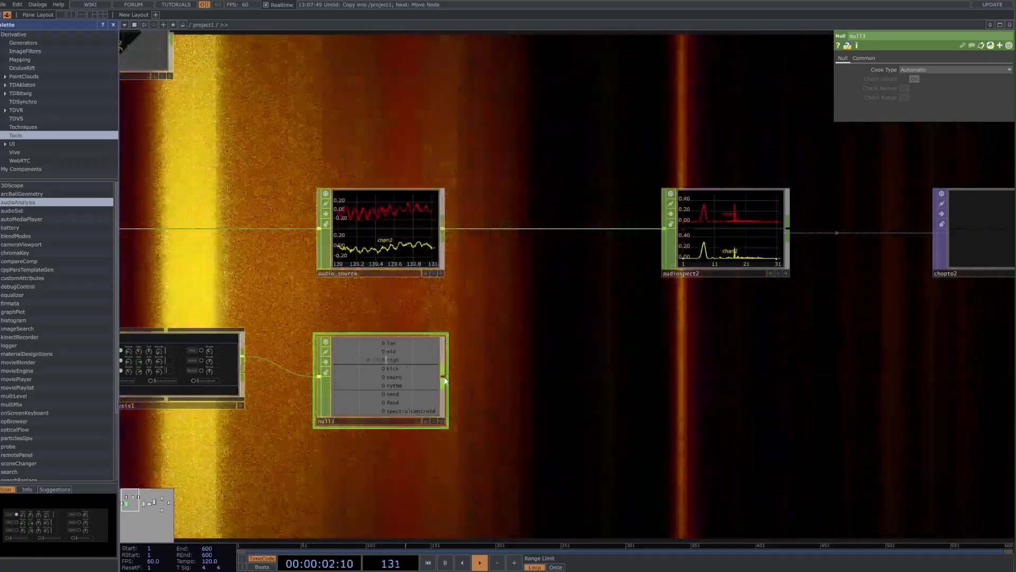
Add a Select CHOP after null3 and set its Channel Names to high.
right_click(444, 377)
type("se")
left_click(525, 391)
left_click(557, 381)
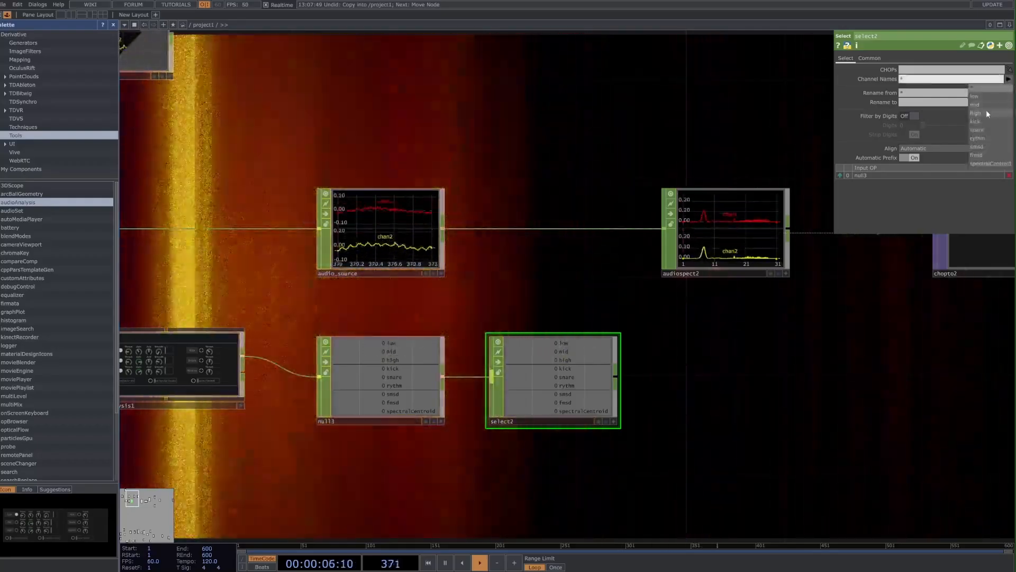
left_click(986, 112)
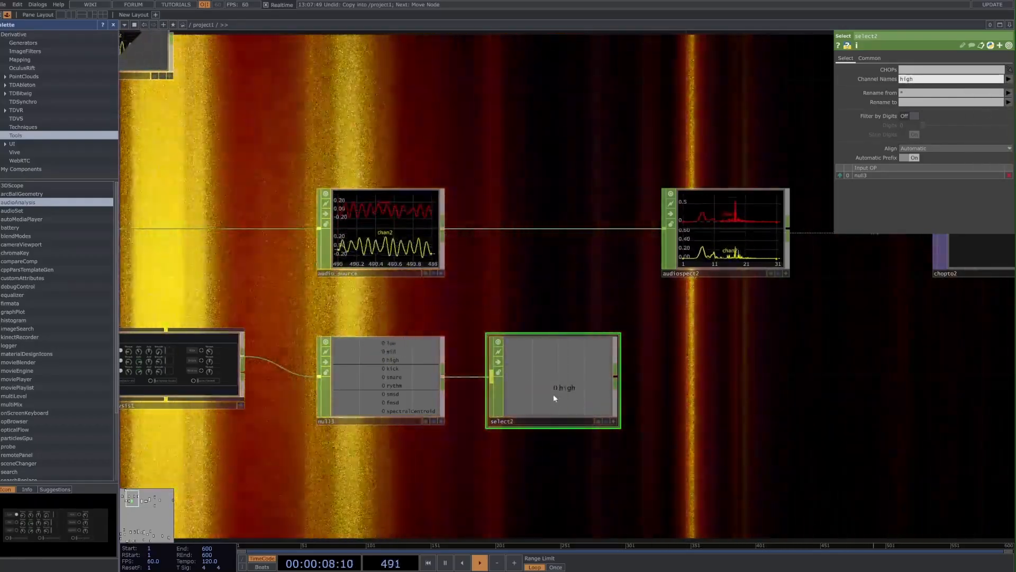
Examine the parameters of feedbackEdge1, bloom2 and level3 for one that the high channel could drive.
middle_click_drag(553, 394, 370, 376)
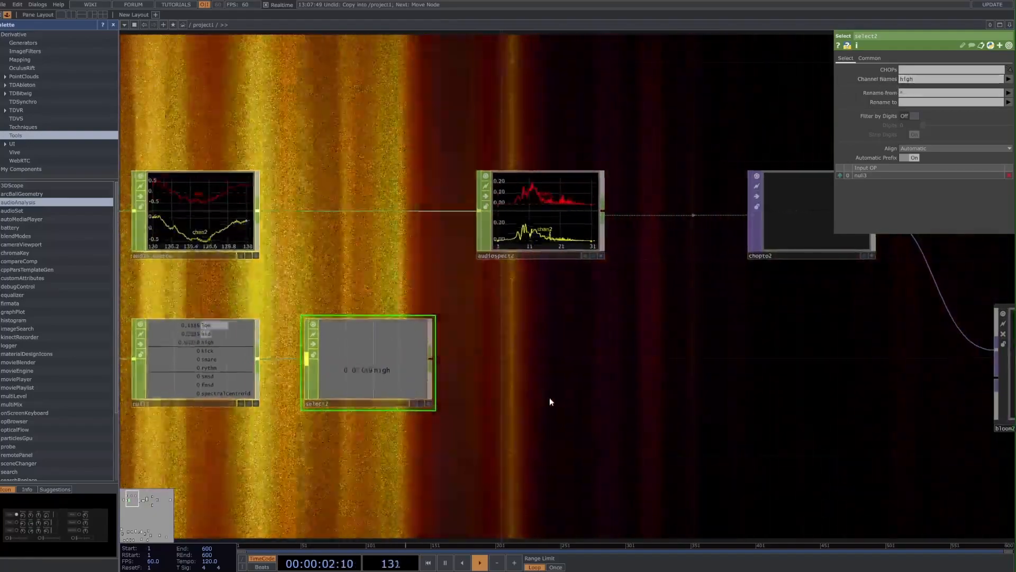
scroll(549, 397, "down", 3)
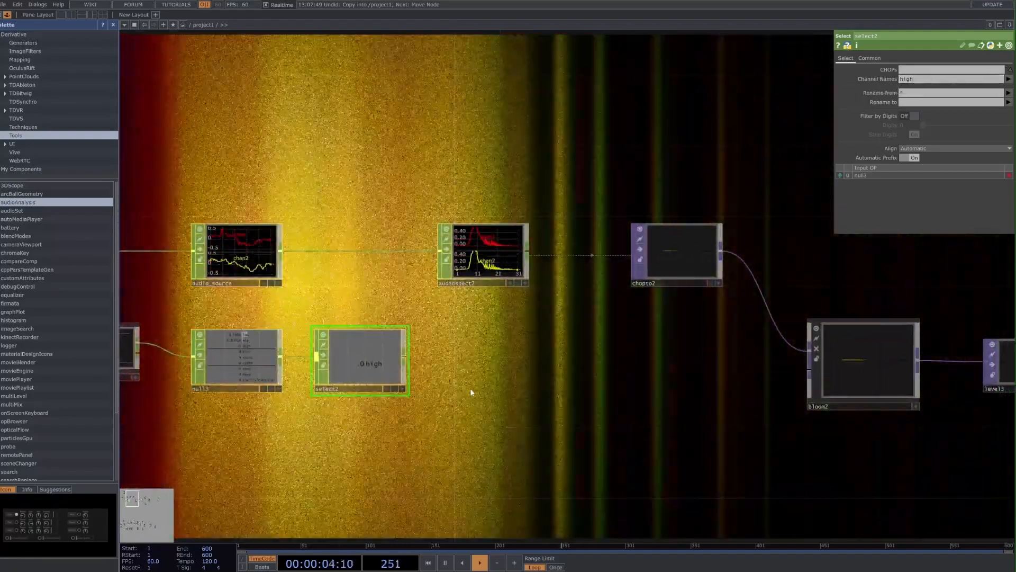
left_click_drag(798, 452, 593, 428)
scroll(263, 421, "down", 1)
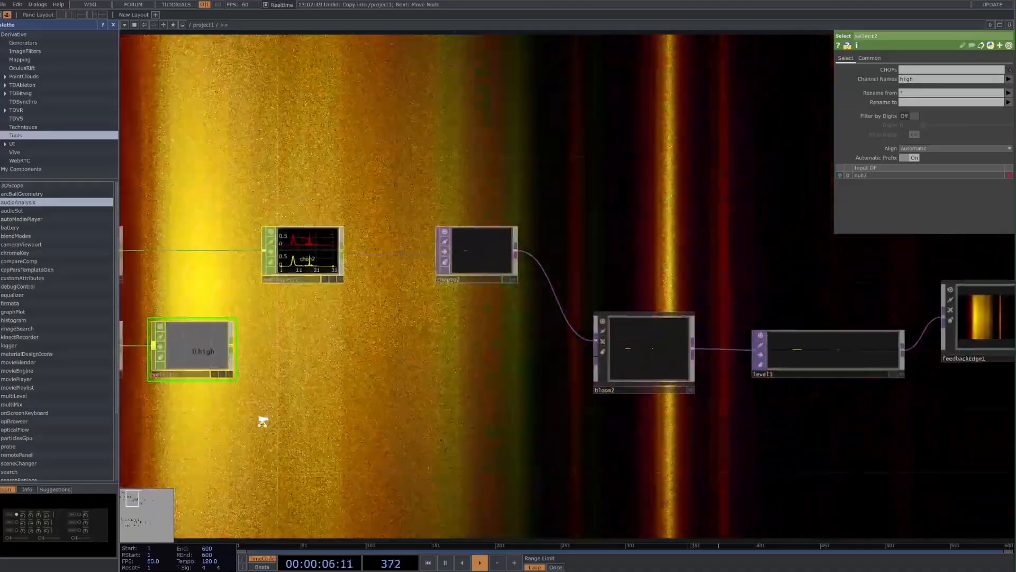
scroll(263, 421, "down", 2)
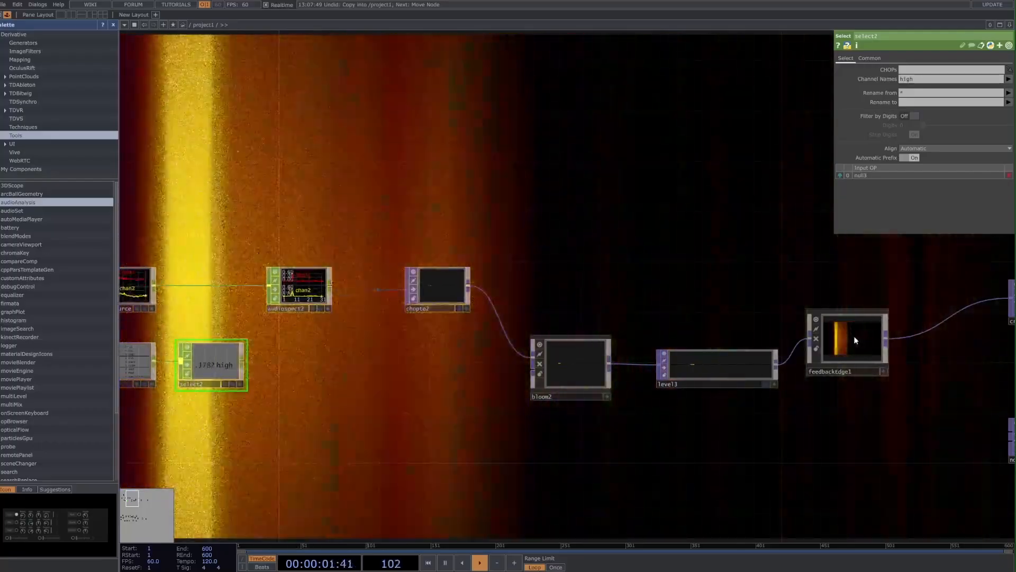
left_click(855, 340)
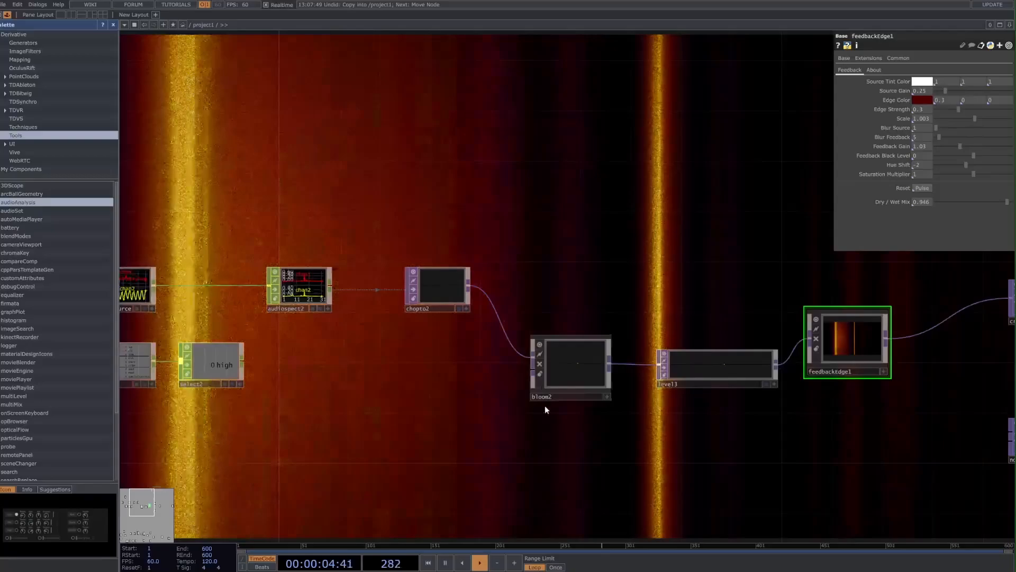
left_click(567, 359)
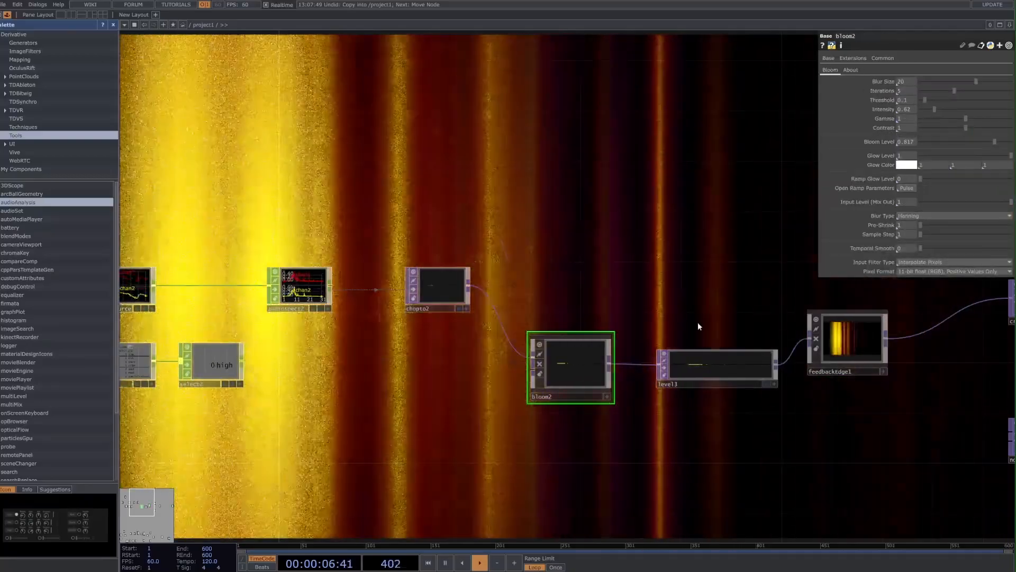
left_click(697, 357)
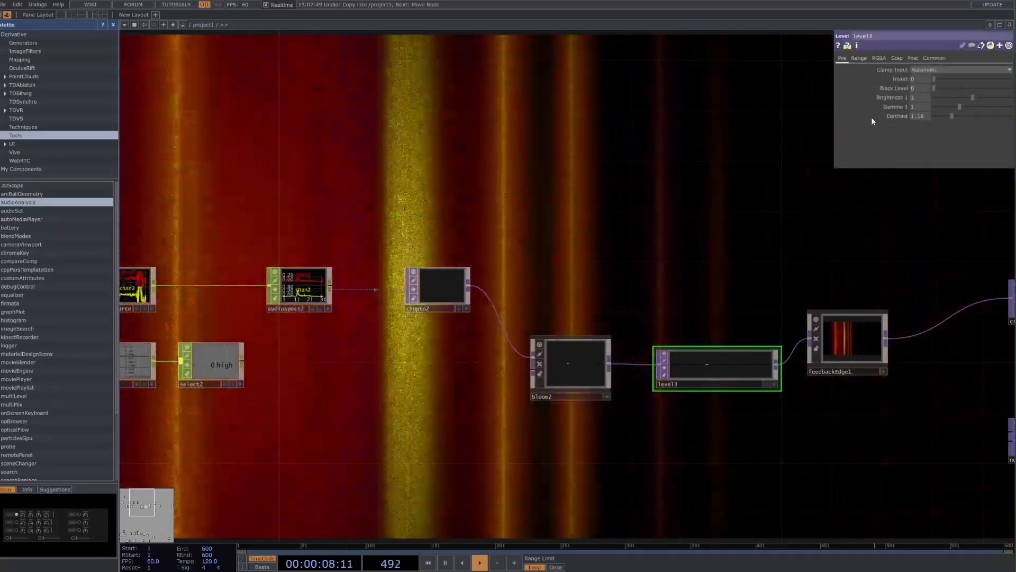
Try out a different Gamma 1 value on level3 and undo the change.
left_click(894, 108)
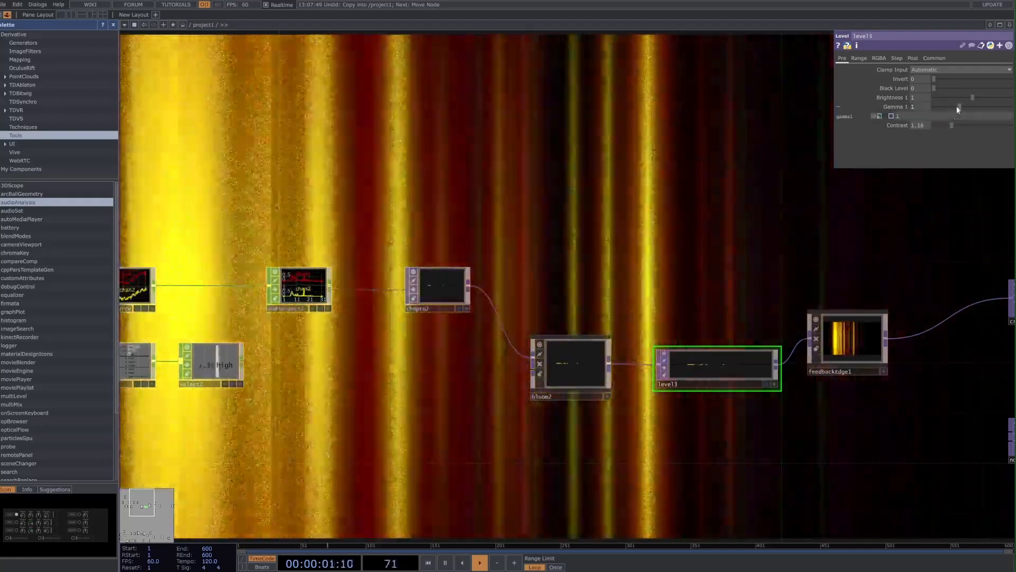
left_click_drag(958, 108, 988, 117)
key("ctrl+z")
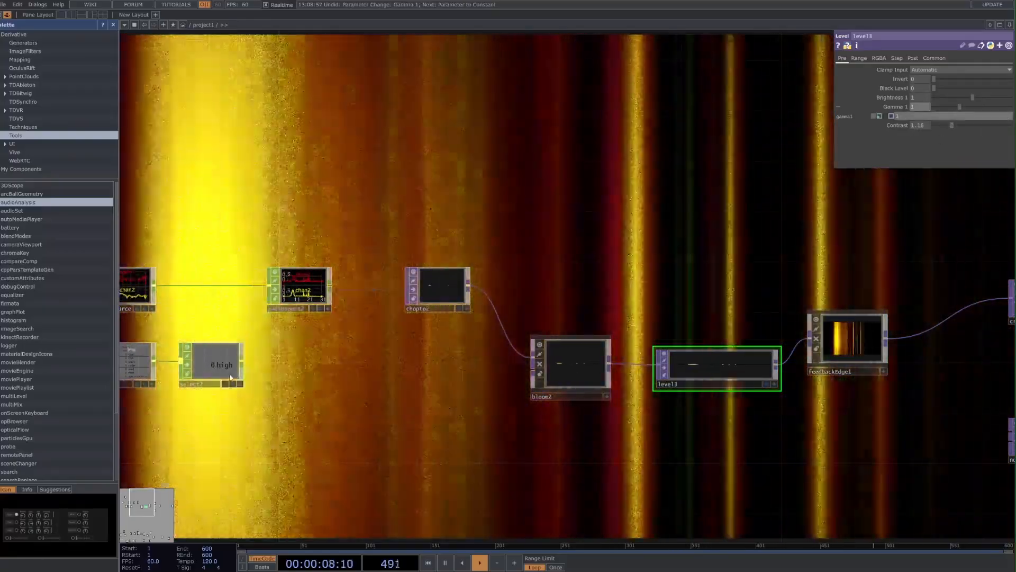
Link select2's high channel to level3's Gamma 1 as a CHOP Reference.
scroll(248, 386, "up", 4)
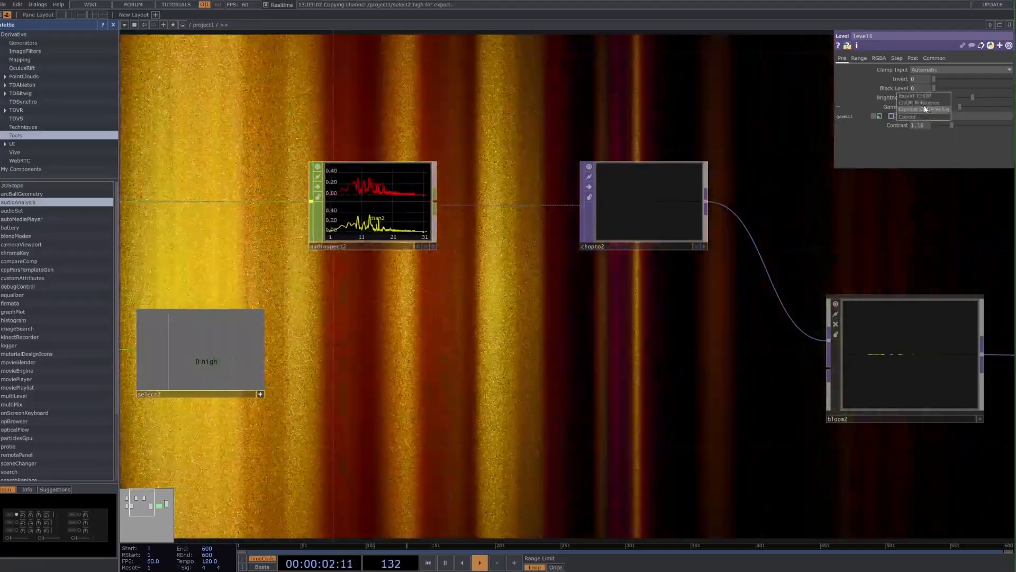
left_click(926, 102)
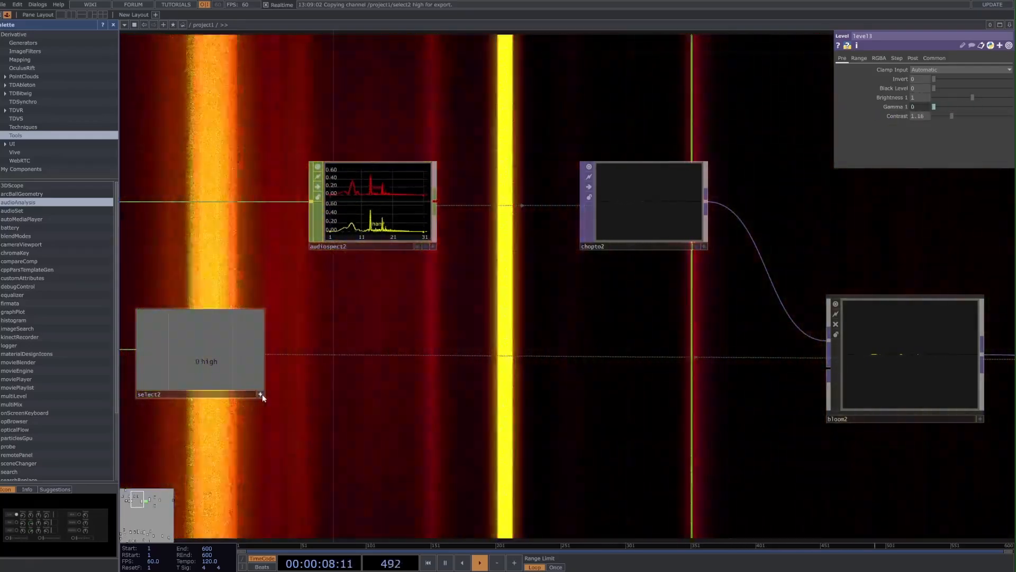
left_click(261, 394)
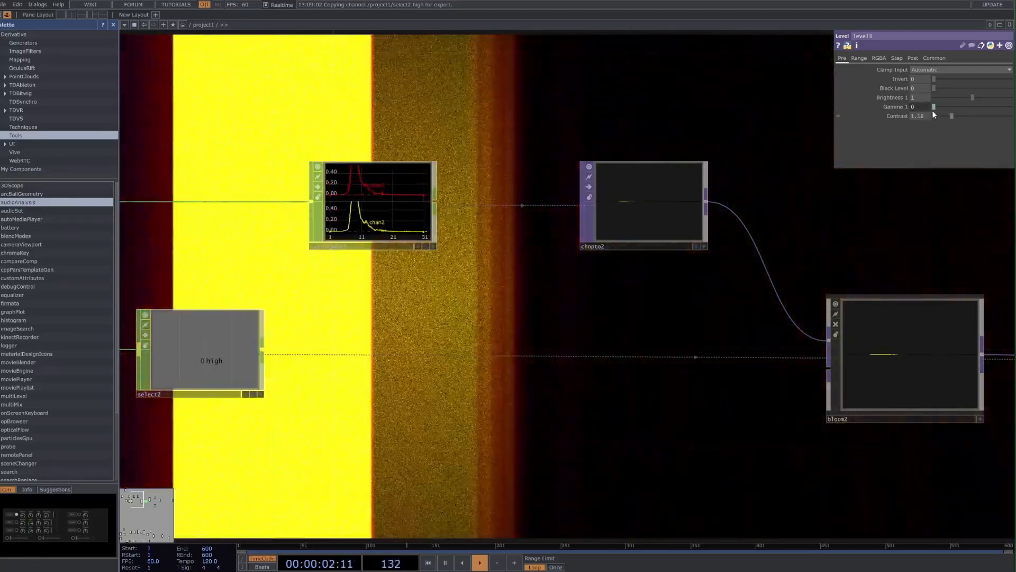
Switch level3's Gamma 1 to a constant value, try out a different value and undo that change.
left_click(900, 107)
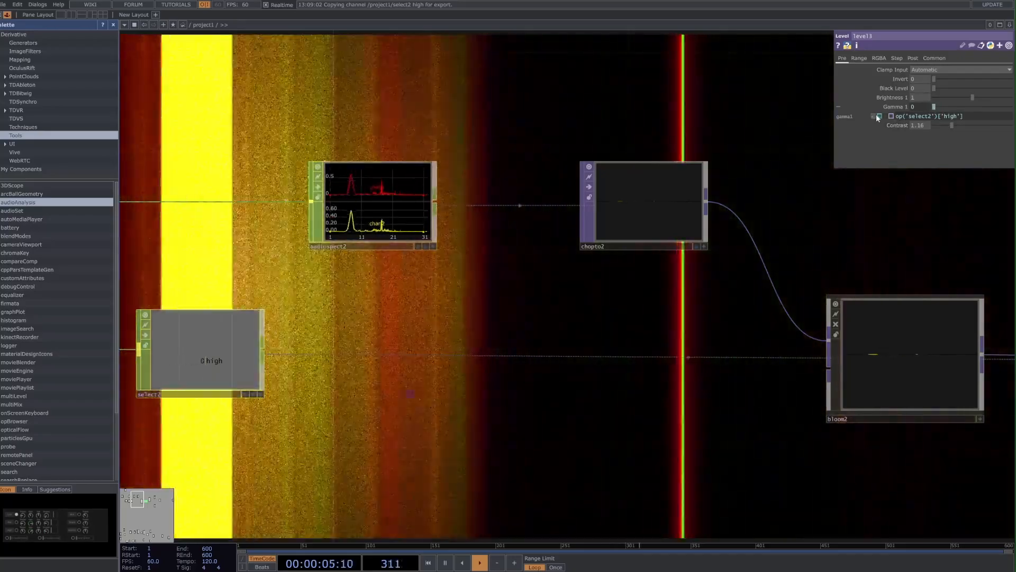
left_click(875, 114)
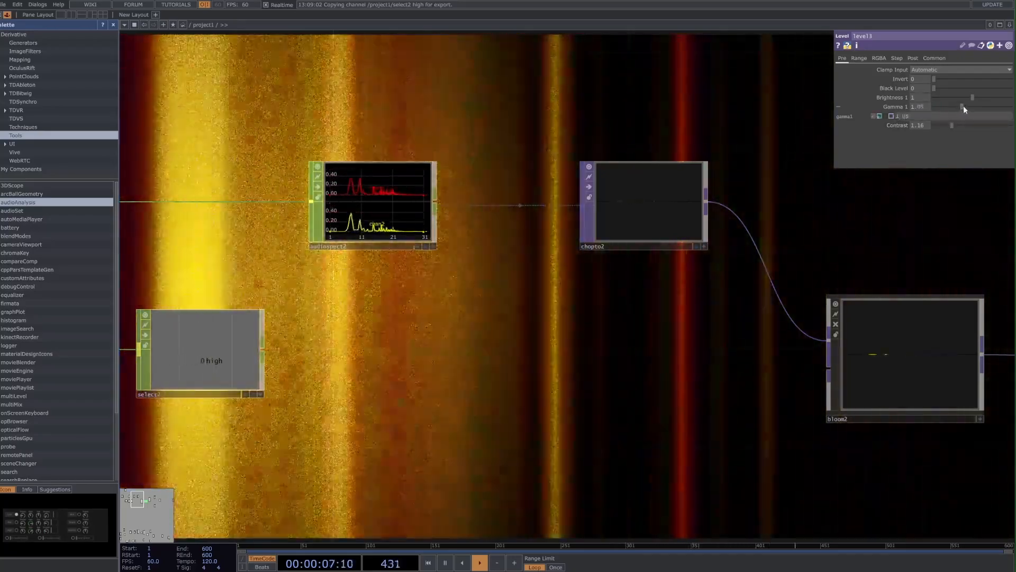
left_click_drag(964, 106, 997, 107)
key("ctrl+z")
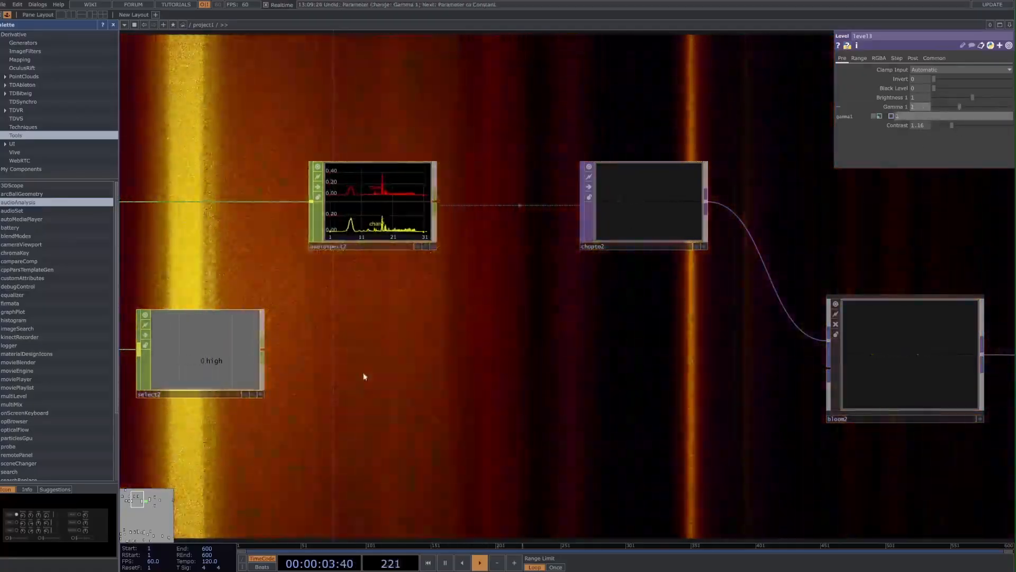
Add a Math CHOP connected to the output of select2.
left_click_drag(364, 377, 433, 366)
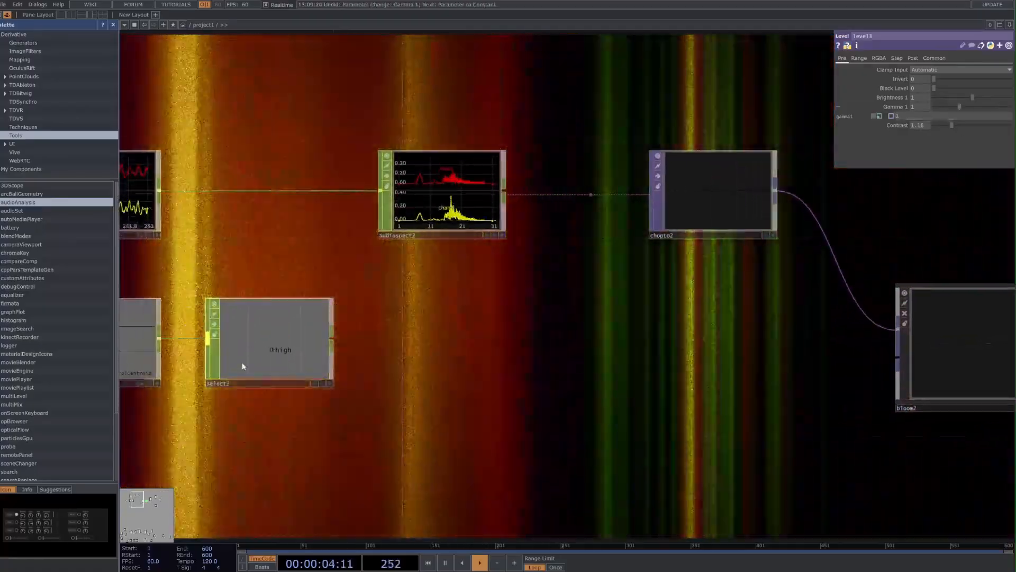
left_click(278, 354)
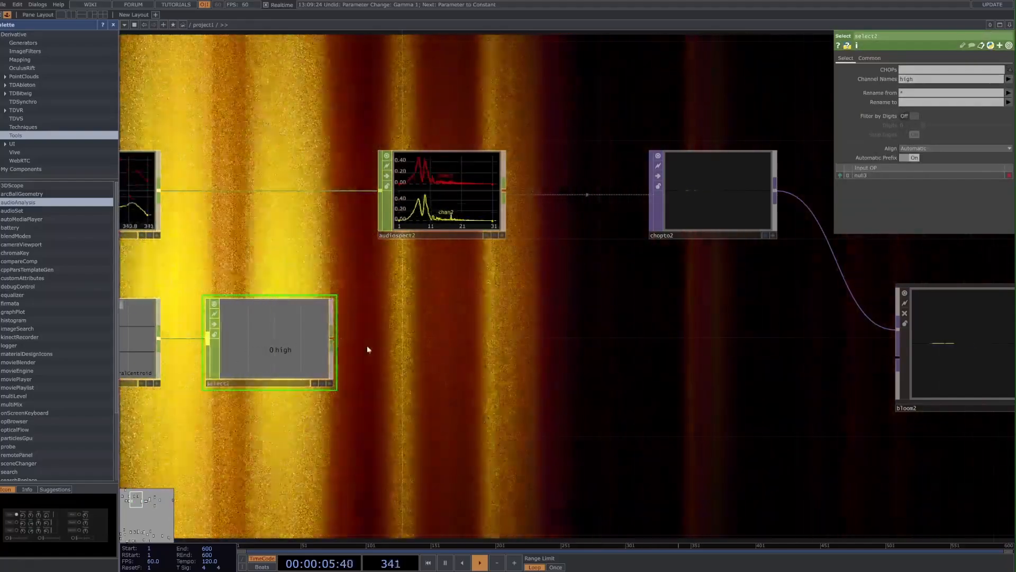
left_click_drag(347, 349, 326, 336)
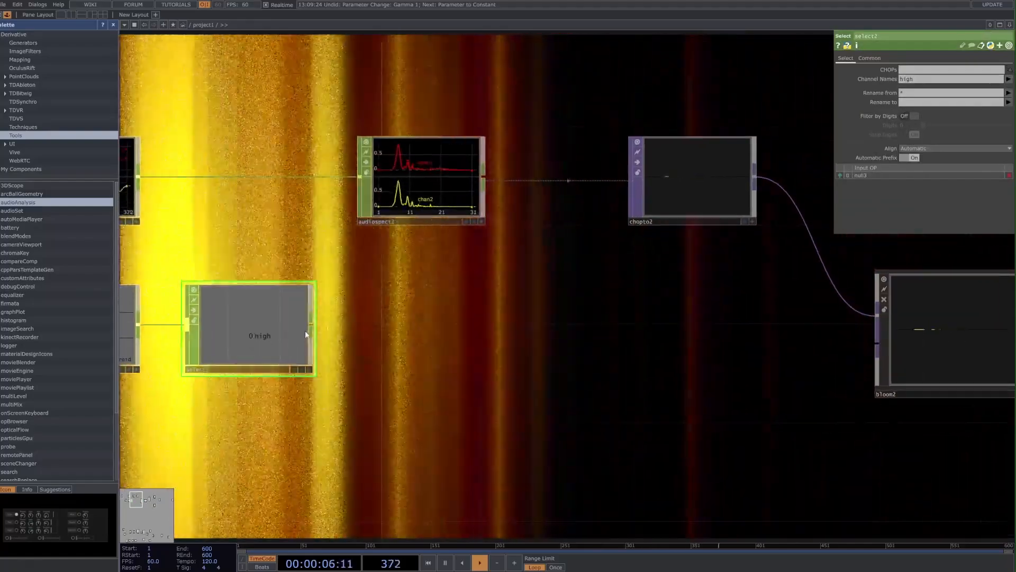
type("mat")
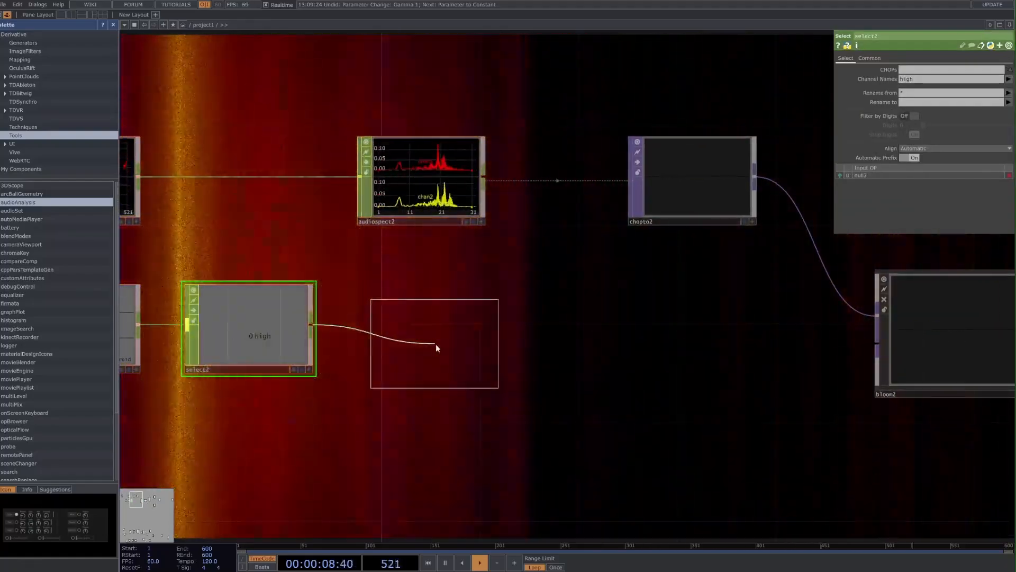
left_click(439, 342)
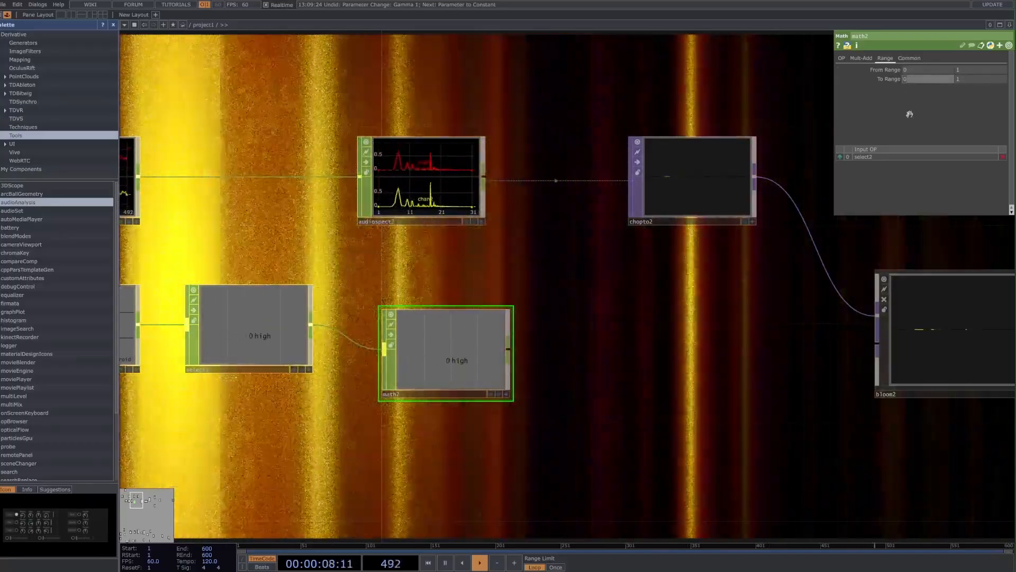
Set the To Range of math2 to 1 and 3.
left_click(972, 80)
type("3")
key("Return")
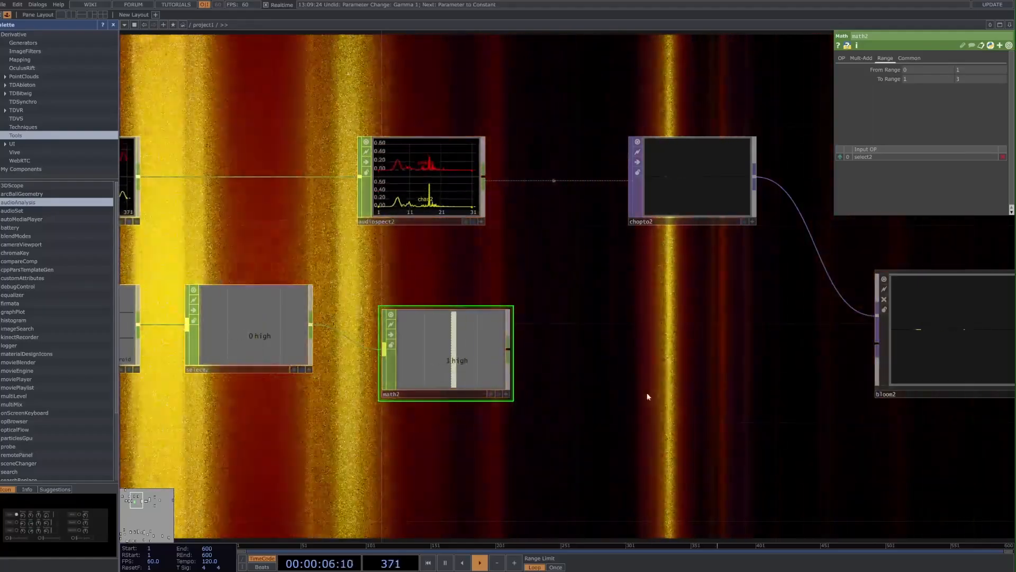
Show level3's parameters and move bloom2 up so it sits level with chopto2.
left_click_drag(708, 400, 551, 385)
scroll(551, 385, "down", 3)
left_click_drag(824, 465, 813, 439)
left_click(951, 292)
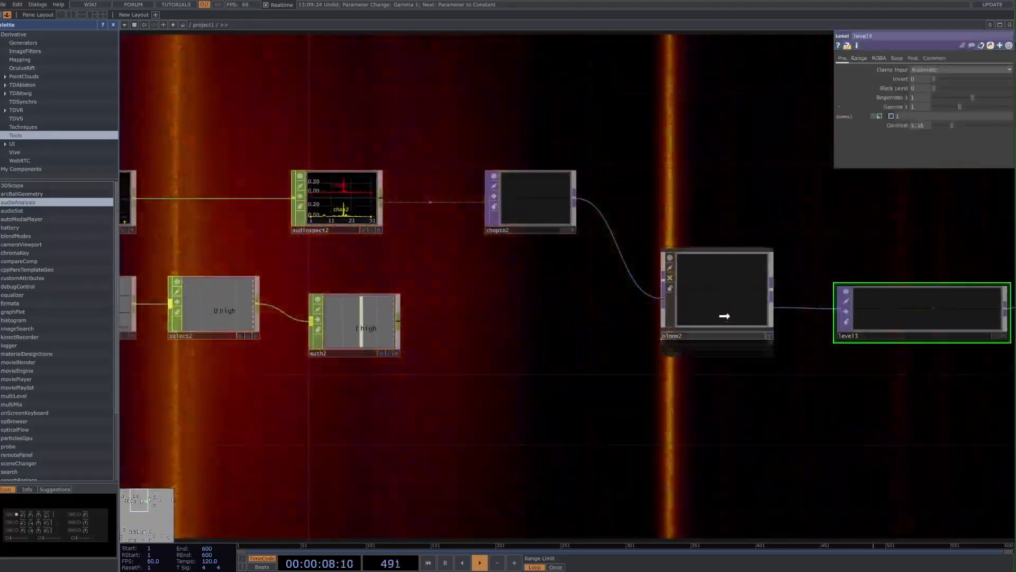
left_click_drag(724, 316, 723, 228)
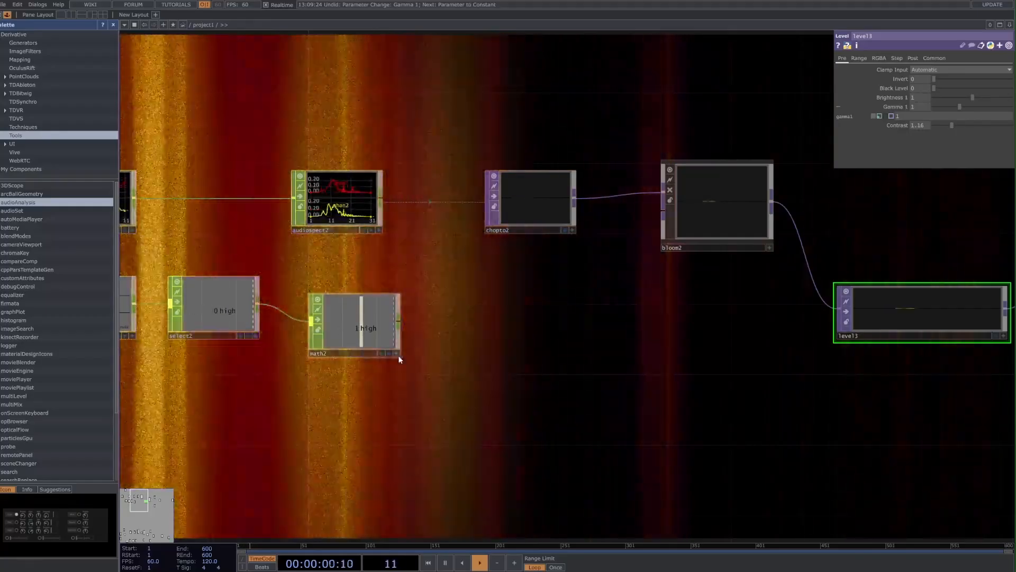
Link math2's high channel to level3's Gamma 1 as a CHOP Reference.
left_click(396, 353)
left_click_drag(341, 324, 923, 113)
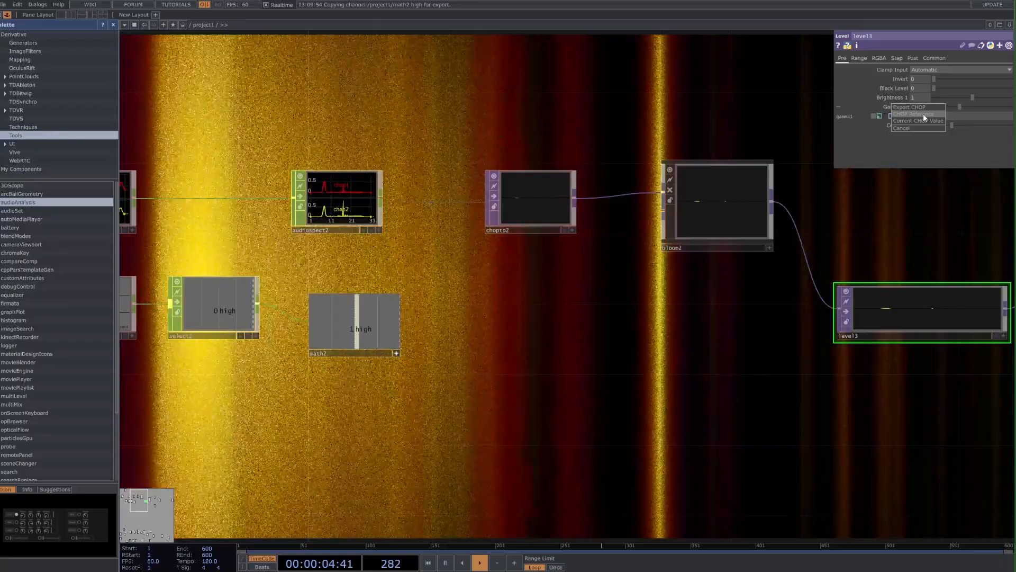
left_click(923, 113)
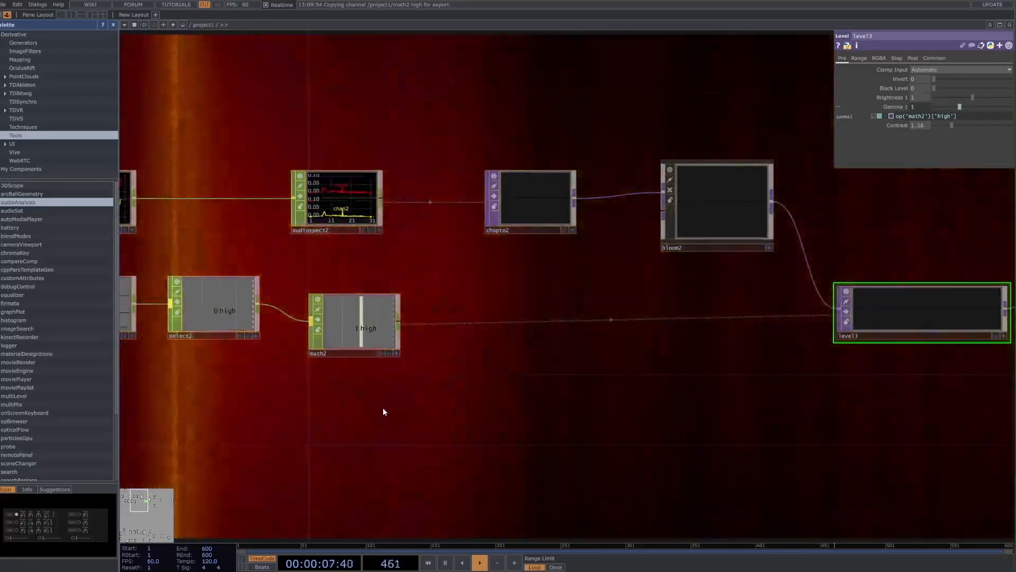
Look over the complete node chain from the audio file input to the final output against the reacting visual.
scroll(383, 407, "down", 4)
left_click_drag(383, 408, 494, 418)
scroll(279, 231, "up", 2)
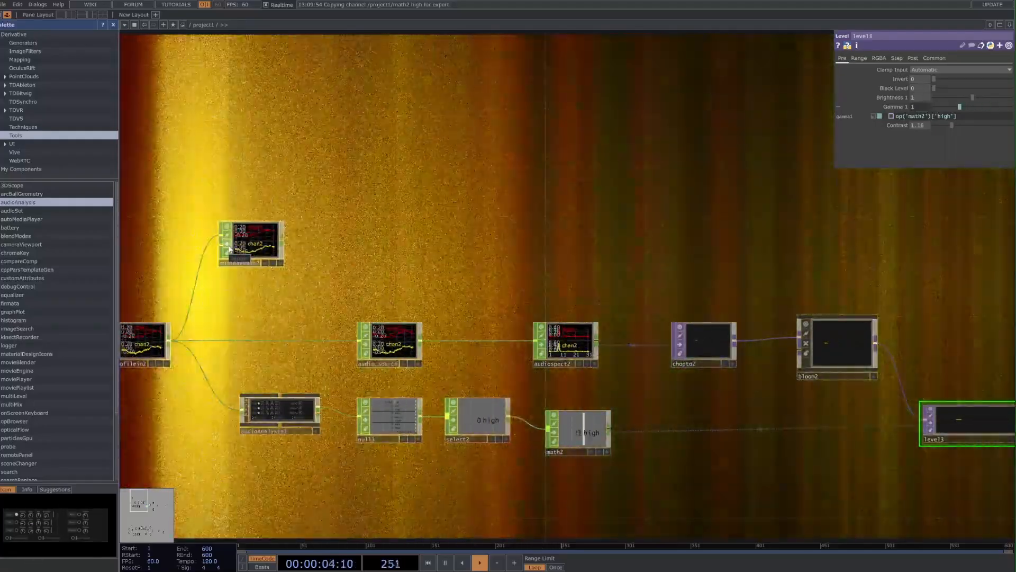
scroll(676, 260, "down", 4)
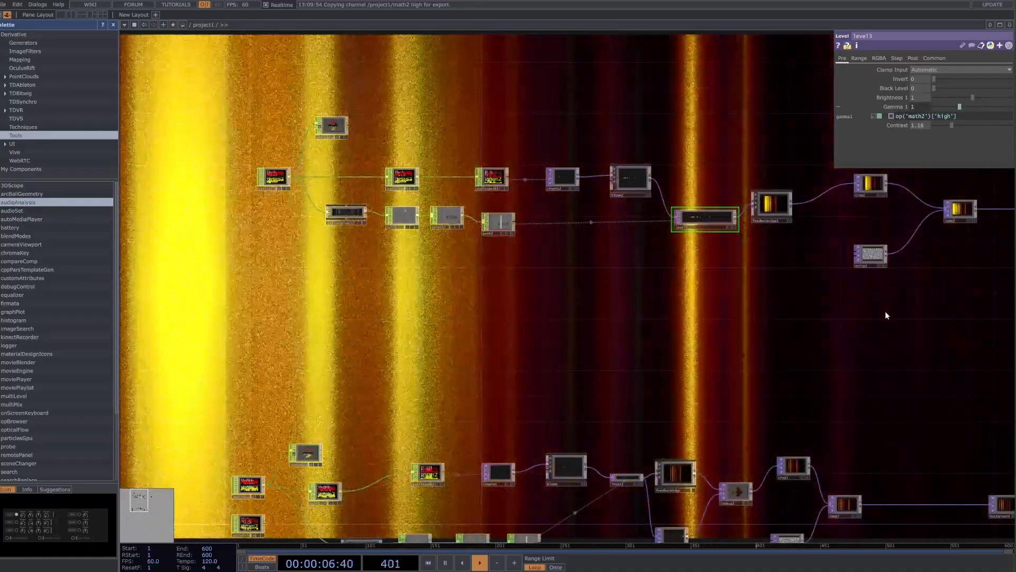
left_click_drag(845, 353, 751, 492)
left_click_drag(950, 454, 836, 486)
scroll(847, 482, "down", 2)
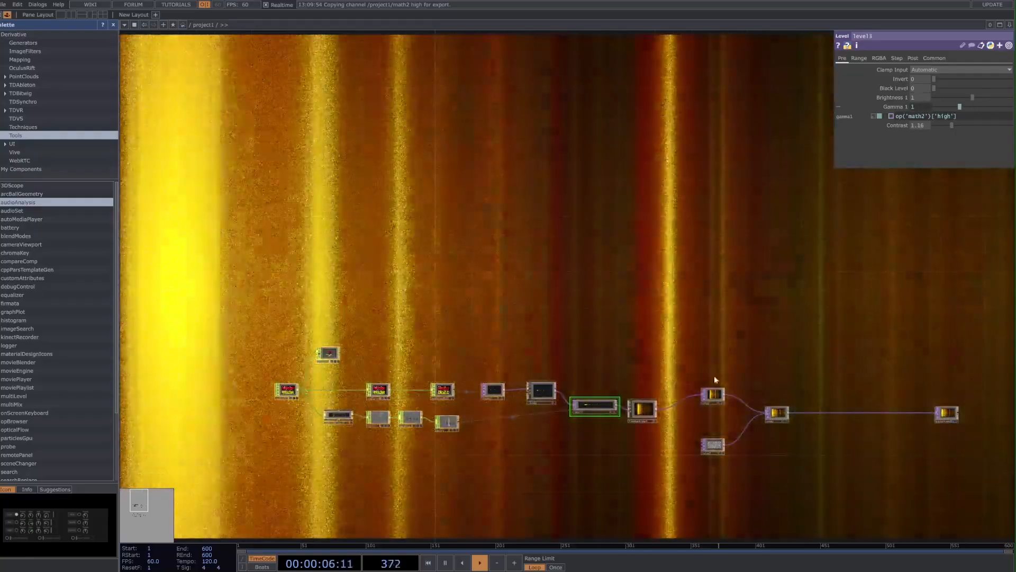
left_click_drag(862, 384, 856, 383)
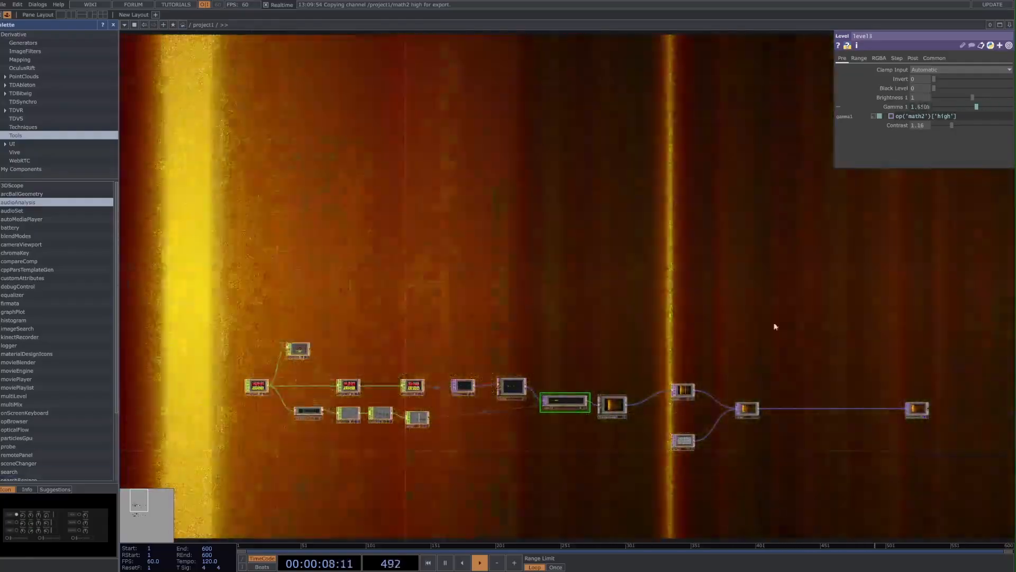